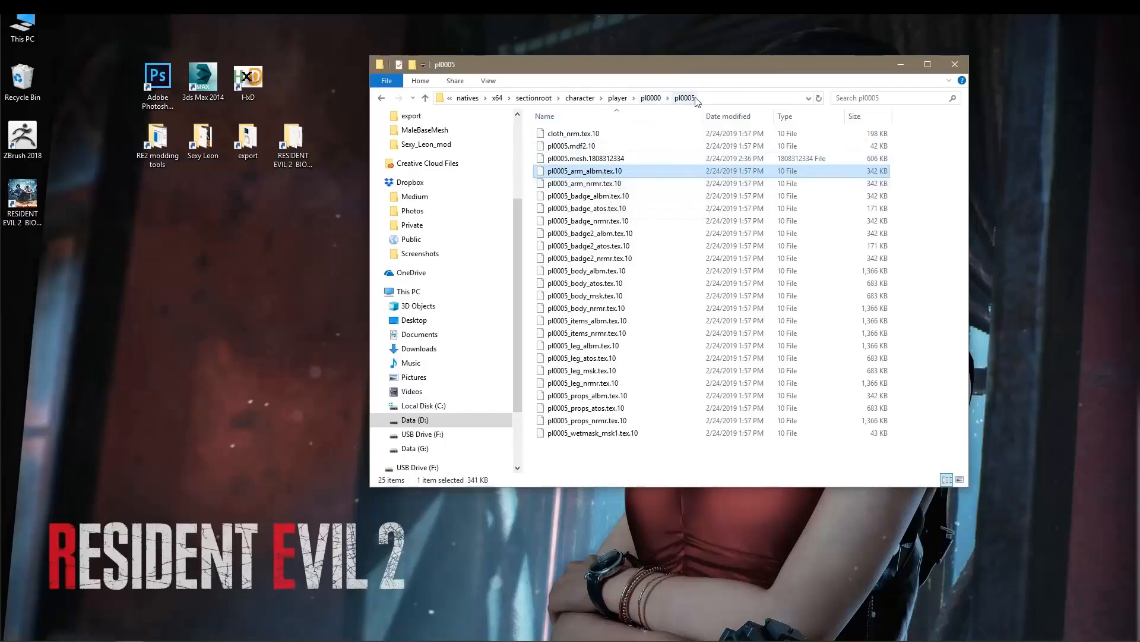
Look through the mesh, arm, badge and body files in the pl0005 folder, comparing their names.
click(626, 160)
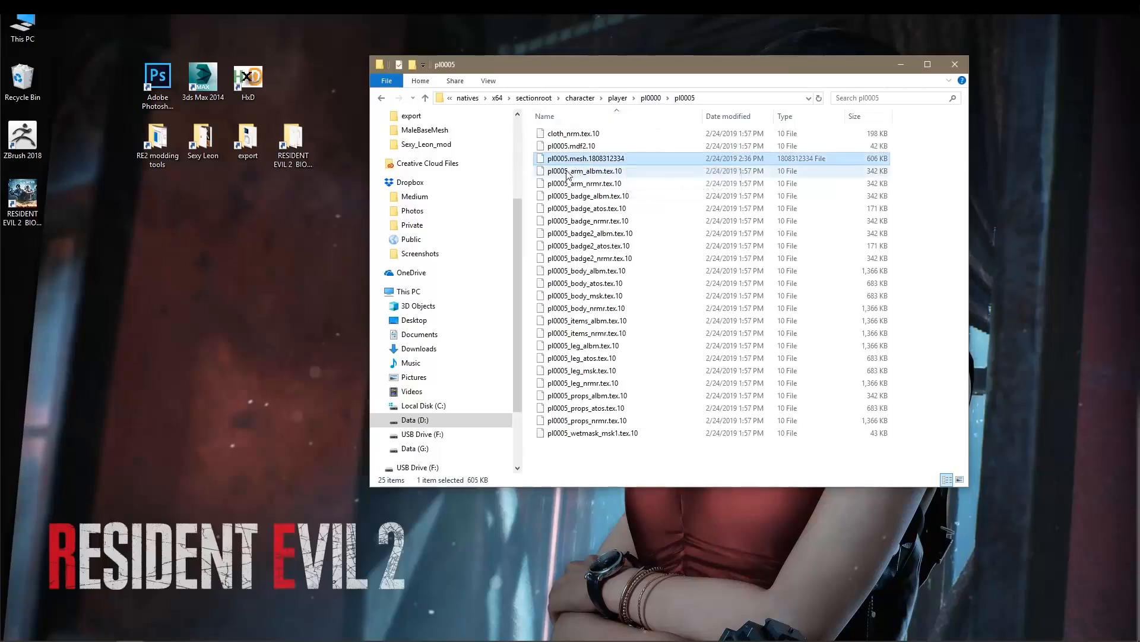
click(620, 172)
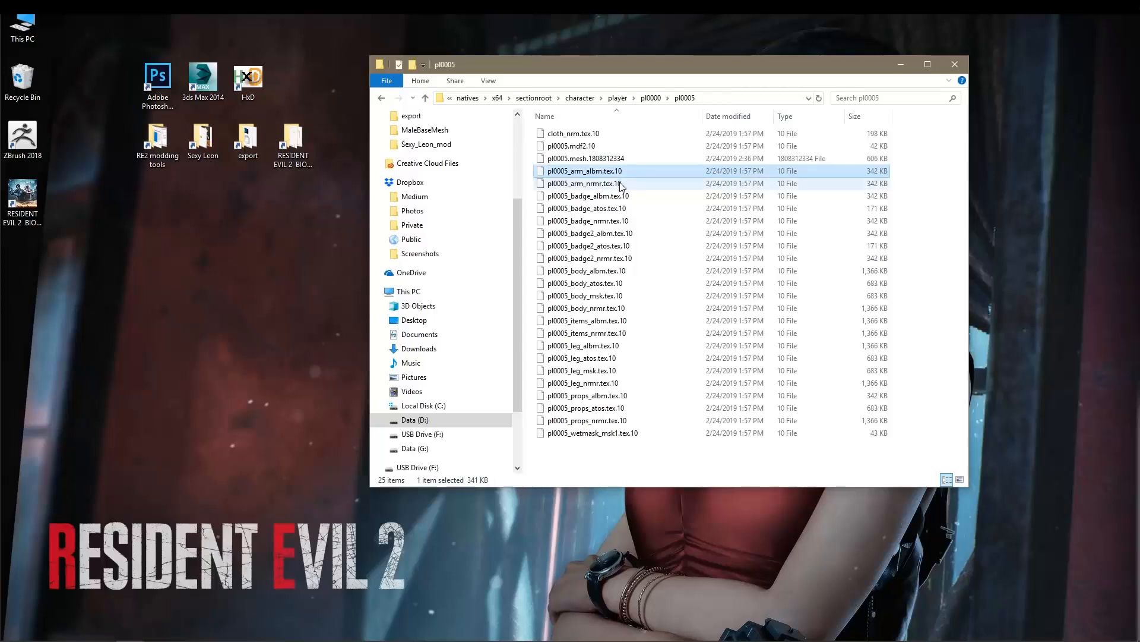
click(619, 182)
click(623, 196)
click(626, 209)
click(628, 221)
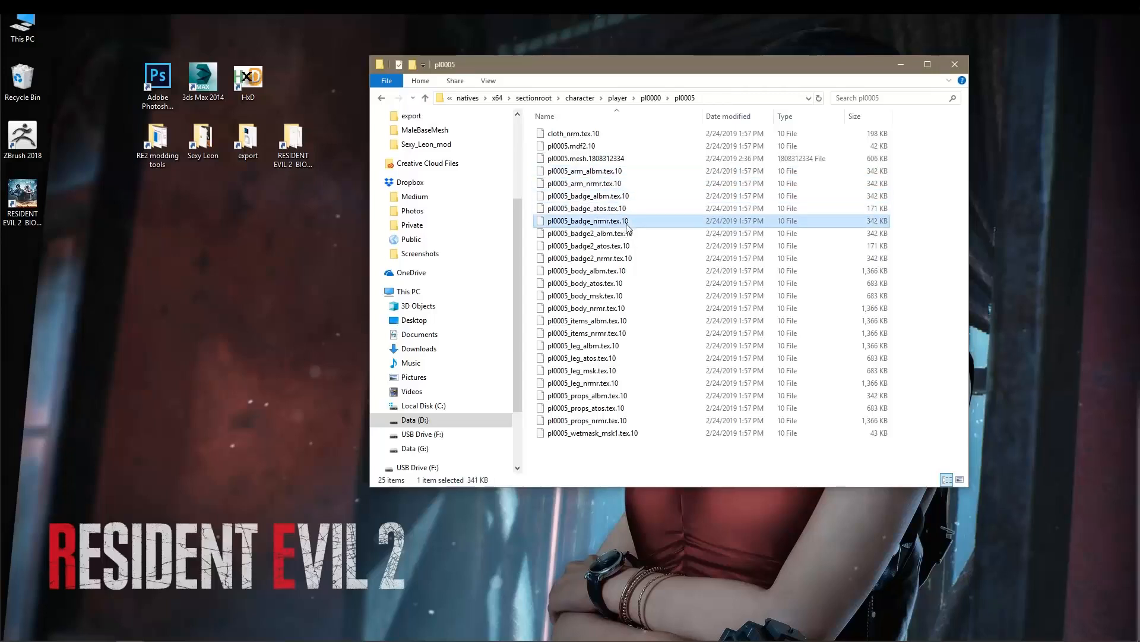
click(630, 233)
click(630, 246)
click(632, 259)
click(629, 271)
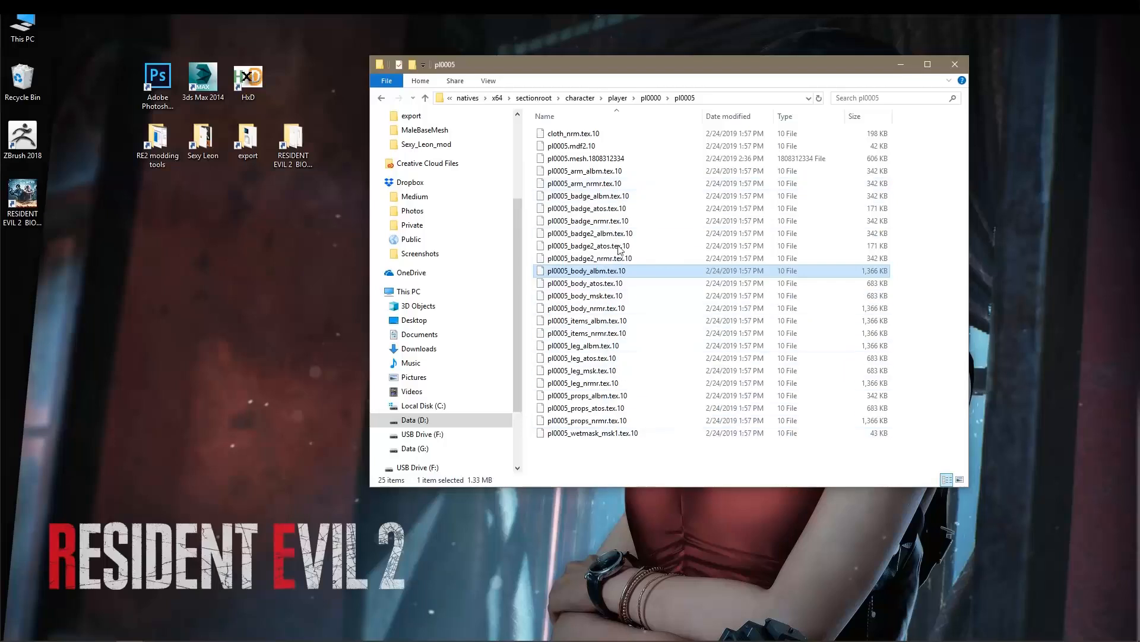
Examine how the pl0005 texture files are grouped by part: arm, badge, body, items and leg.
click(619, 174)
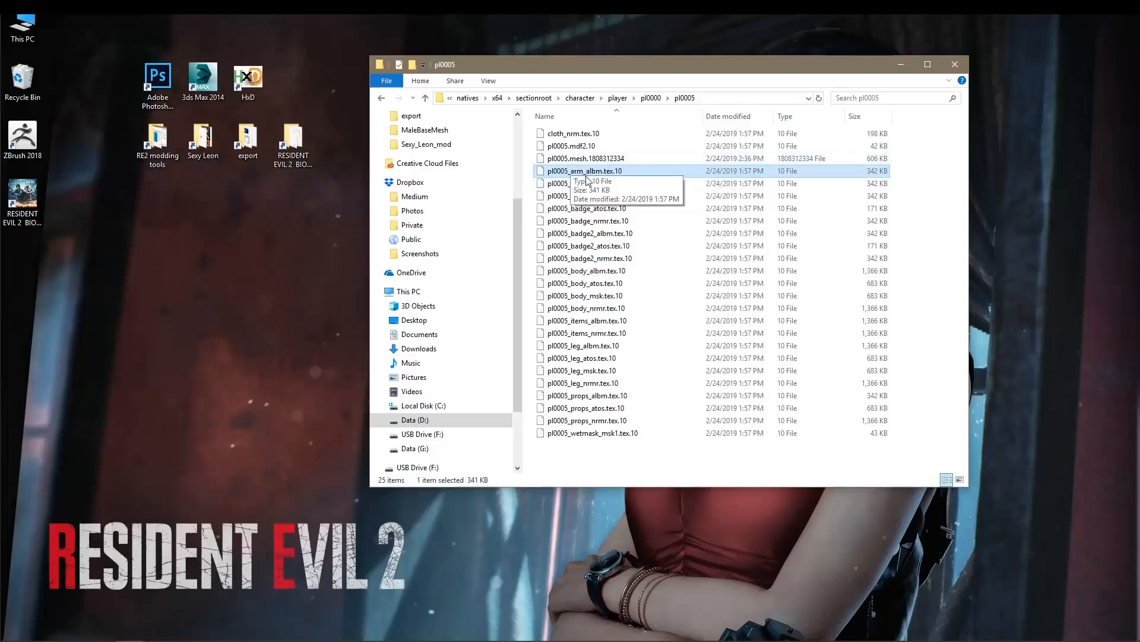
click(619, 181)
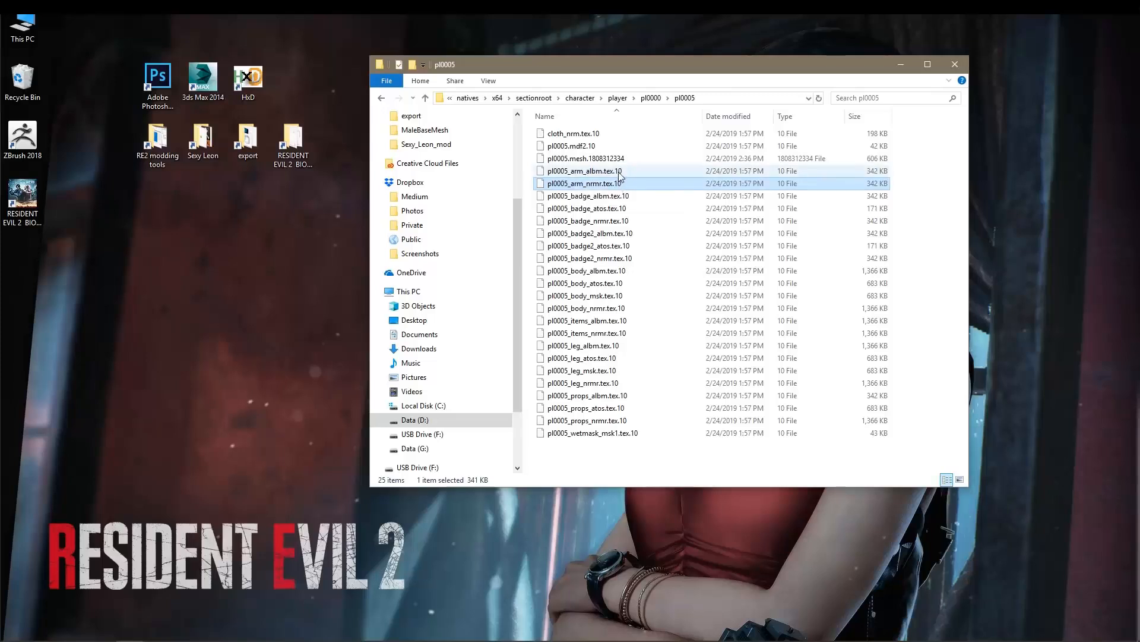
ctrl+click(620, 171)
click(619, 196)
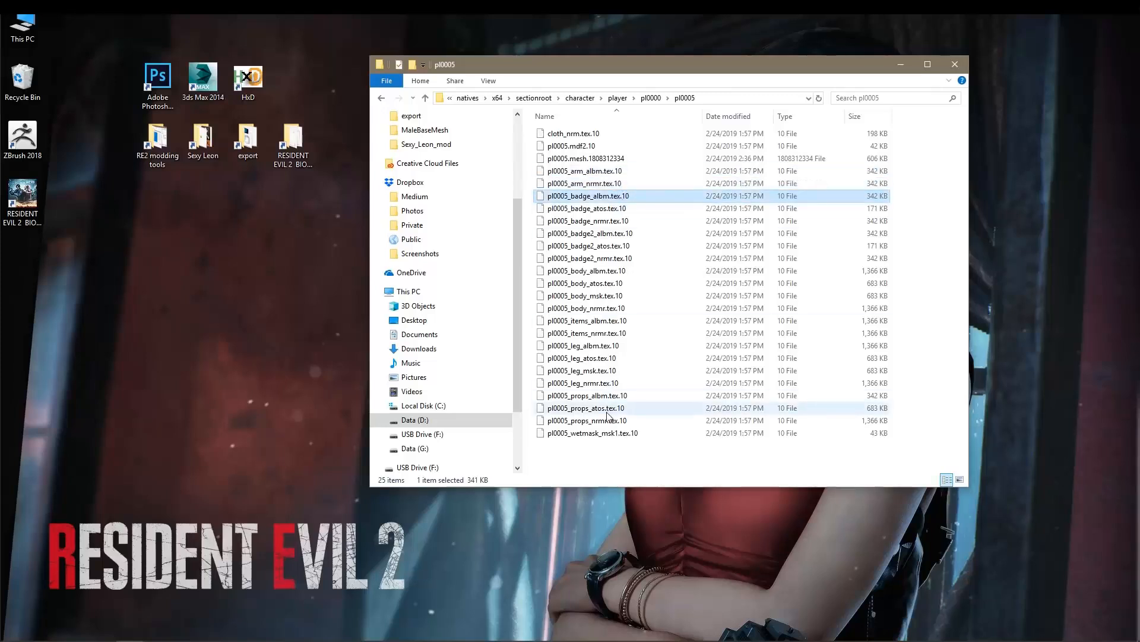
shift+click(604, 433)
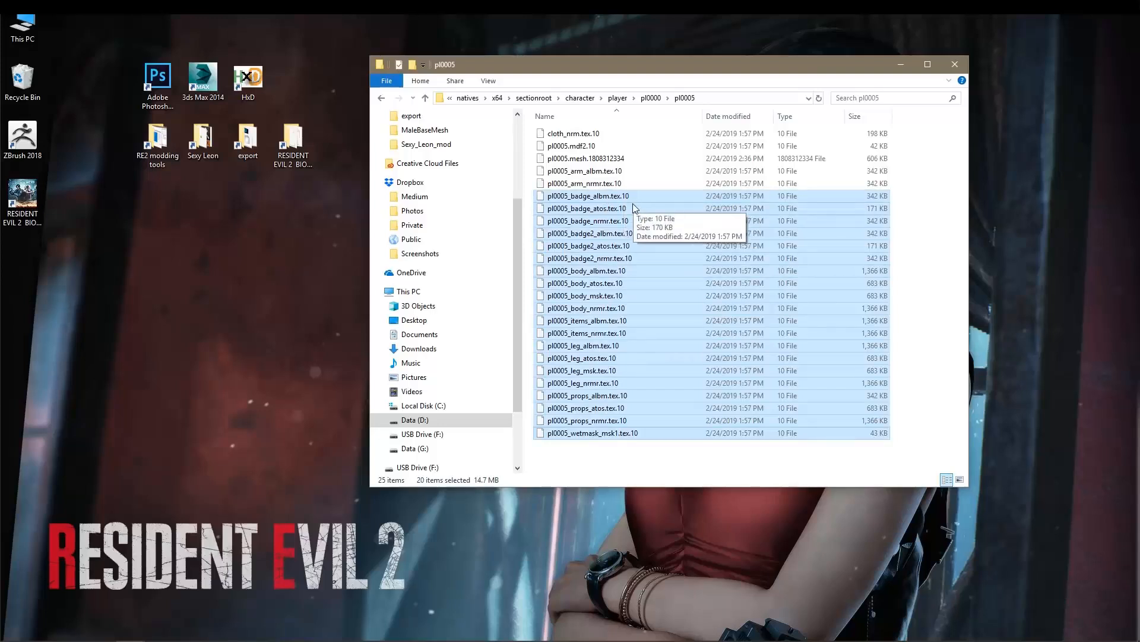
click(599, 201)
shift+click(599, 258)
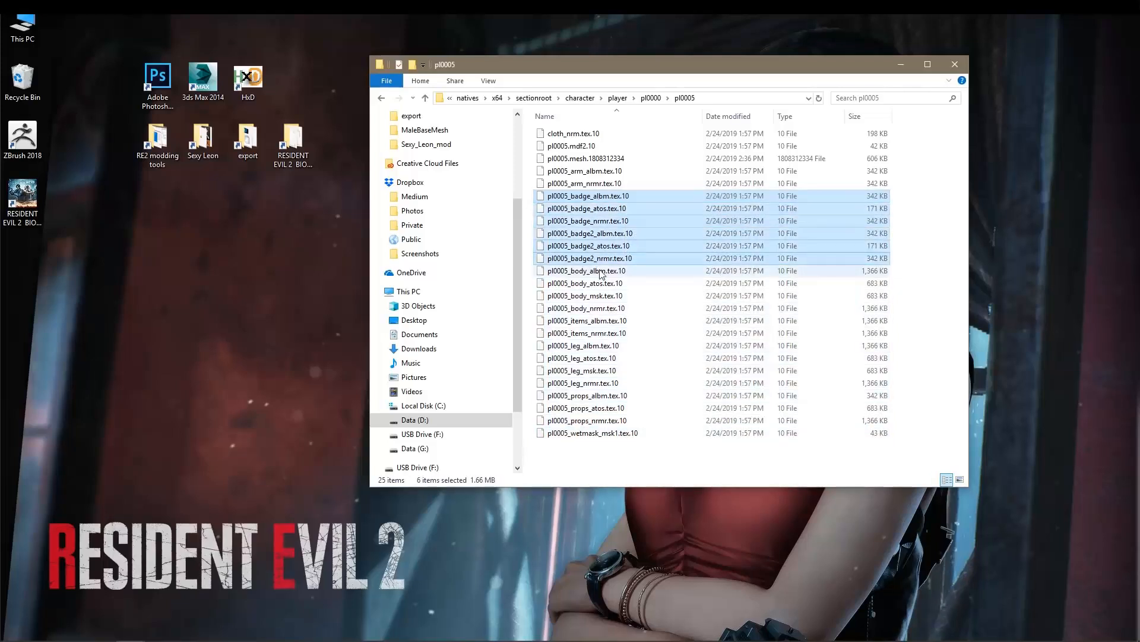
click(600, 271)
shift+click(597, 323)
click(597, 347)
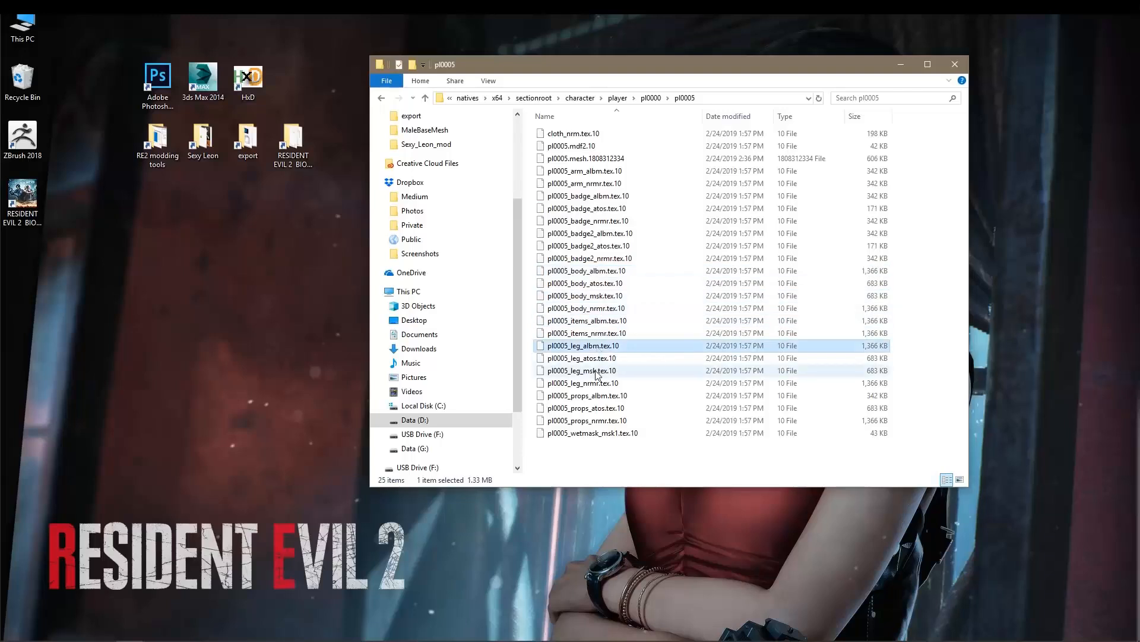
click(597, 372)
Compare the two arm textures, pl0005_arm_albm.tex.10 and pl0005_arm_nrmr.tex.10.
click(611, 172)
shift+click(614, 184)
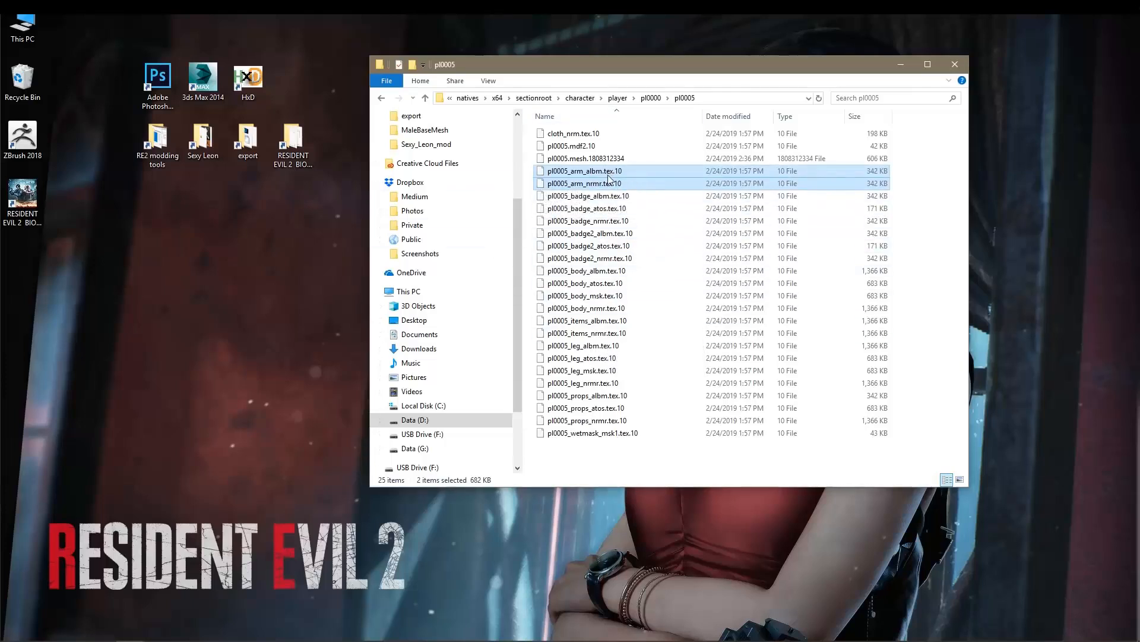
click(589, 174)
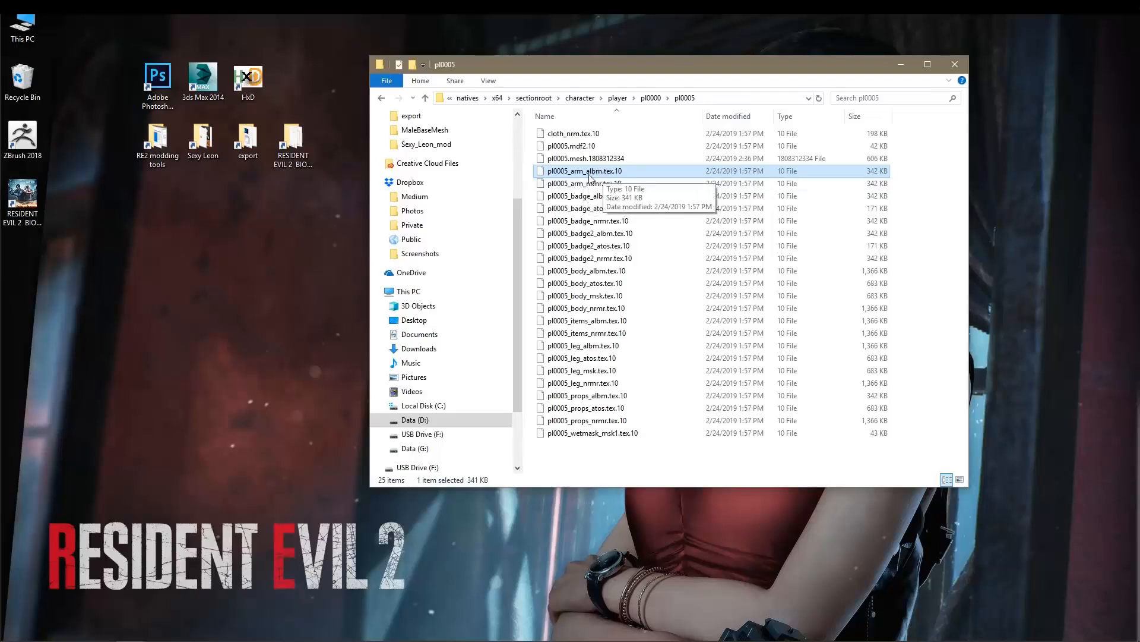
click(591, 185)
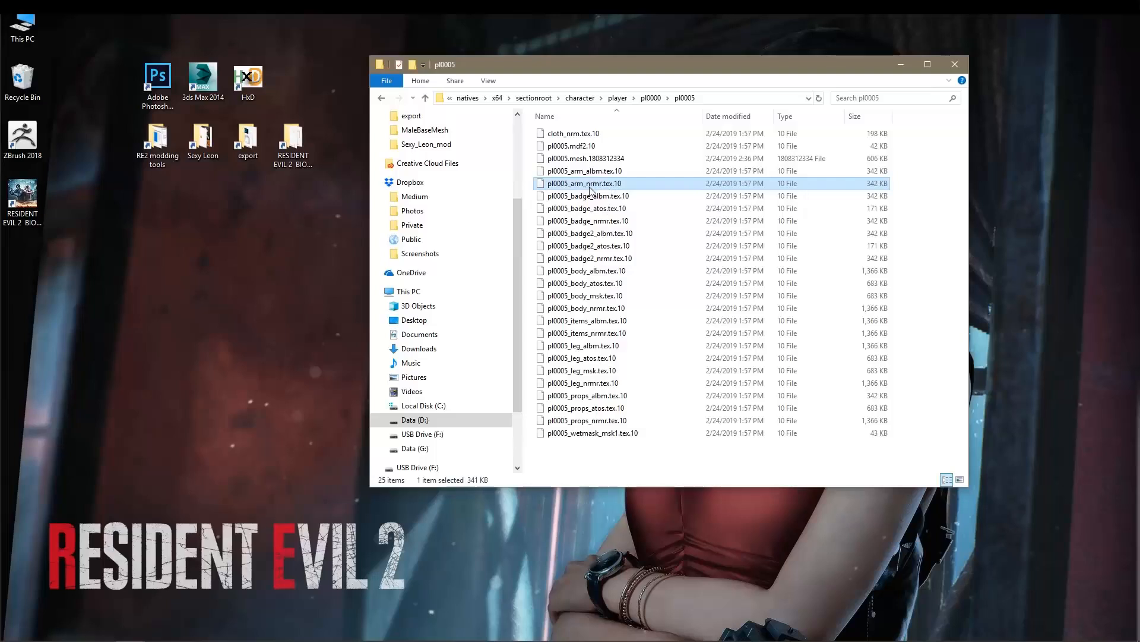
click(622, 173)
click(627, 188)
click(629, 171)
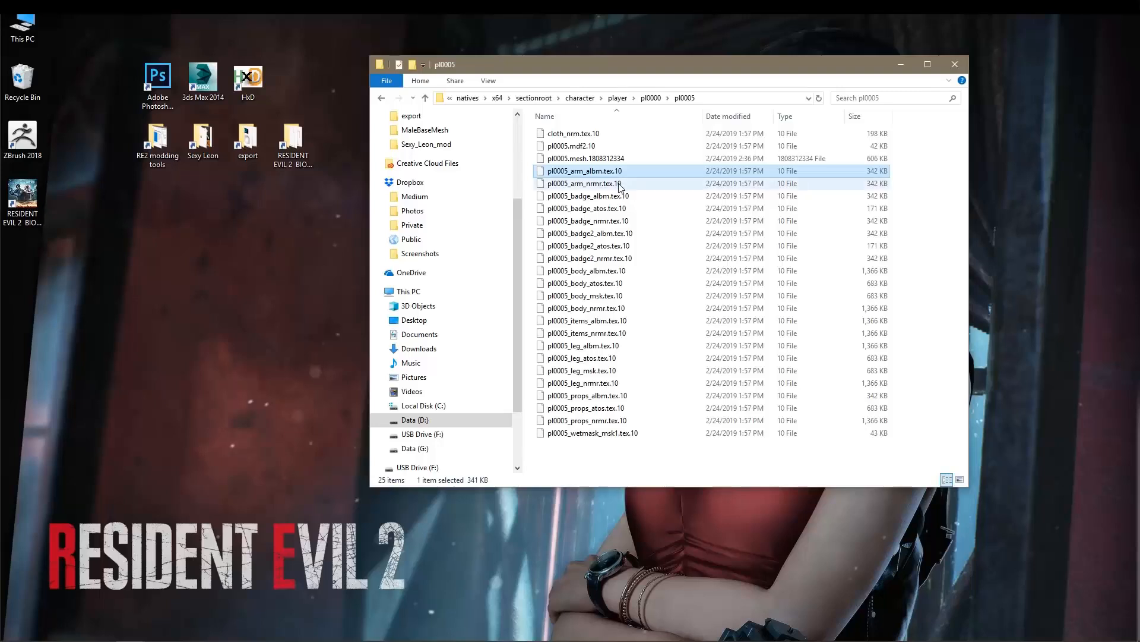
click(618, 184)
click(618, 172)
click(619, 184)
click(597, 171)
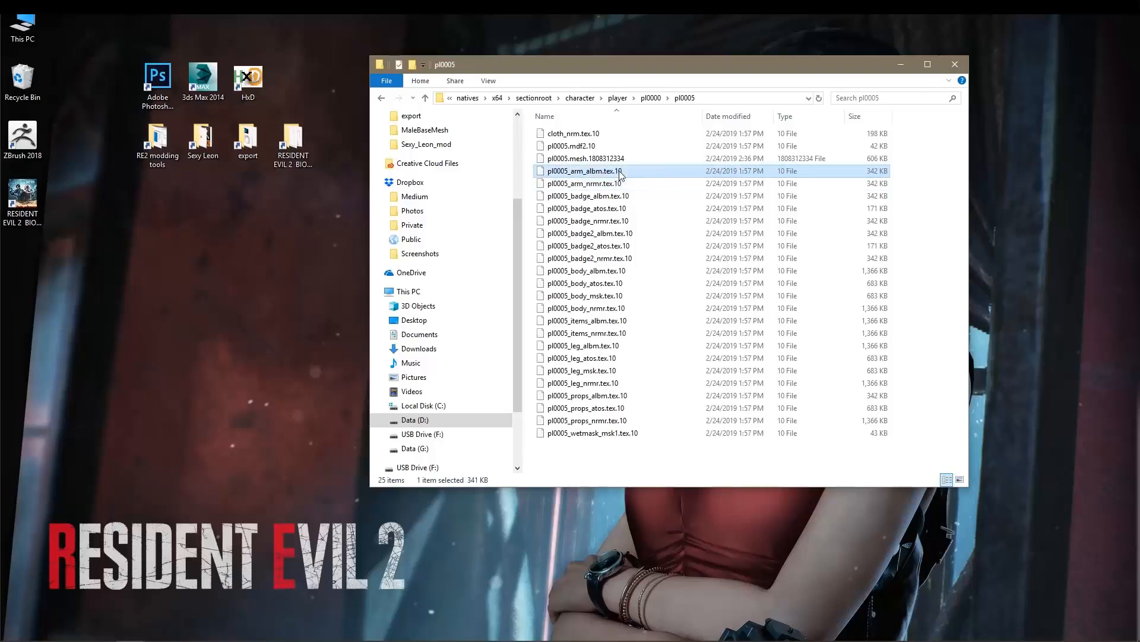
click(597, 184)
click(597, 171)
click(609, 184)
click(617, 172)
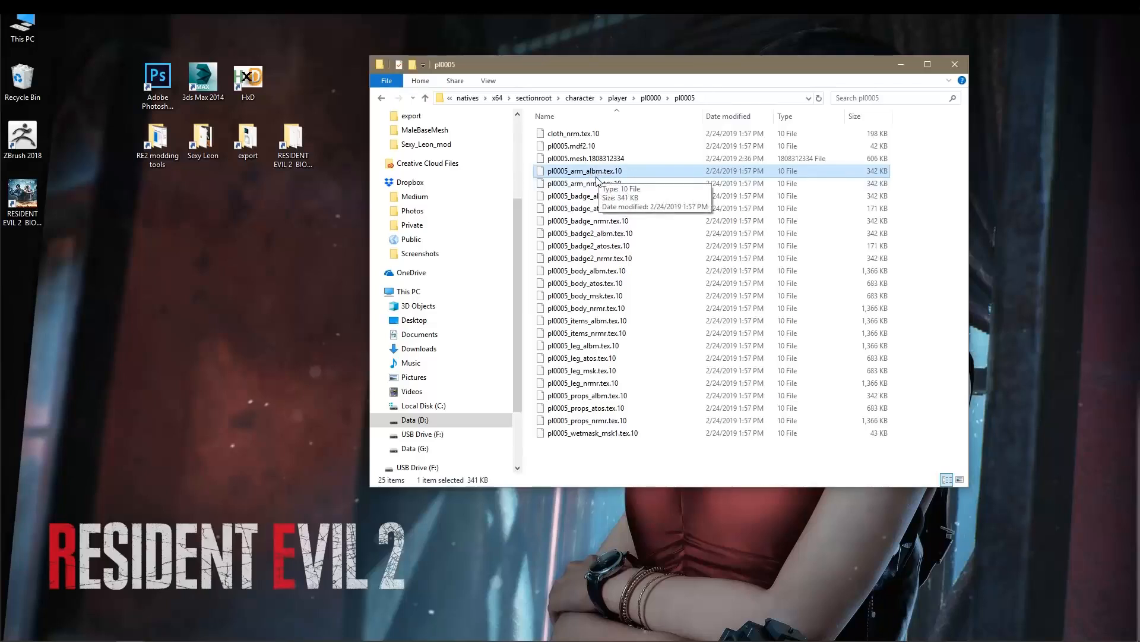
click(600, 185)
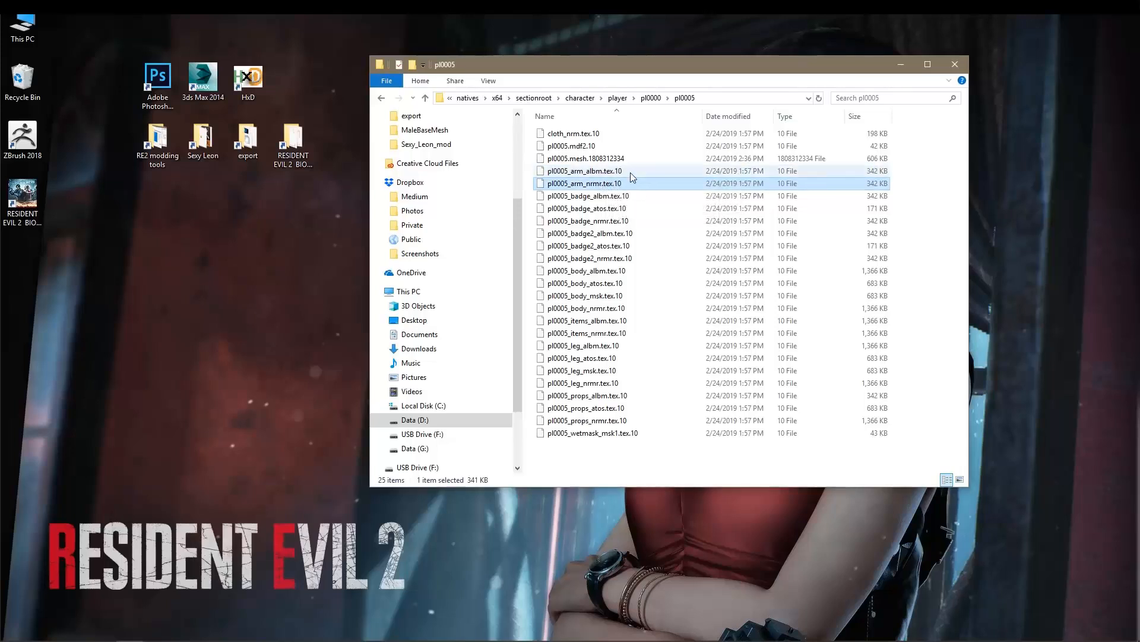
click(629, 173)
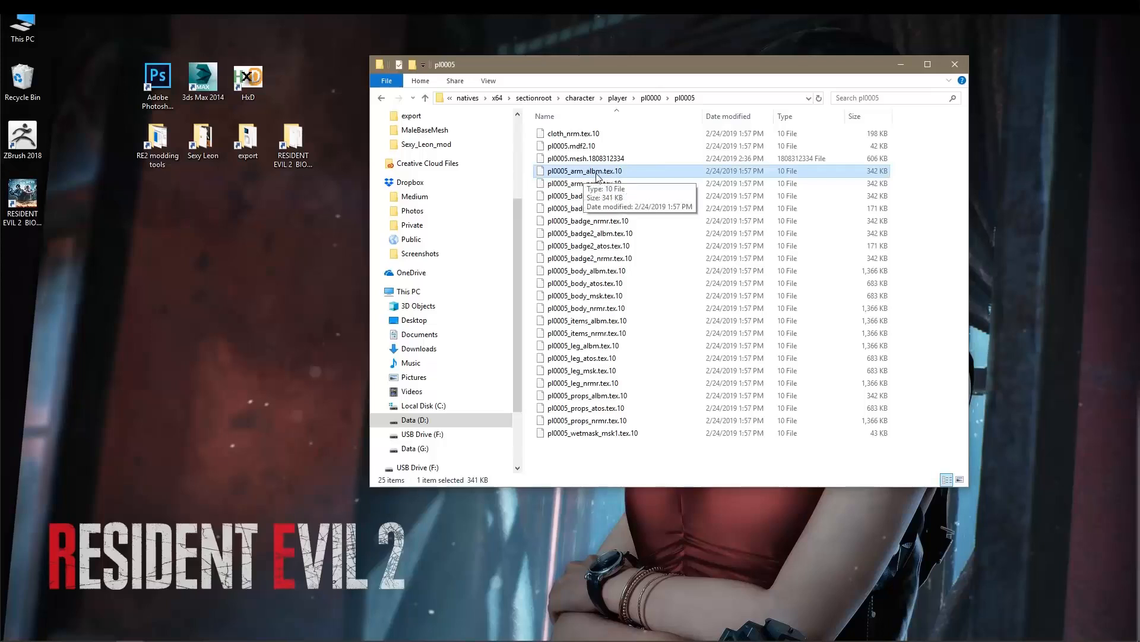
Examine the "albm" suffix in the first arm texture's file name against the "nrmr" suffix of the second, leaving both names unedited.
click(597, 176)
click(592, 172)
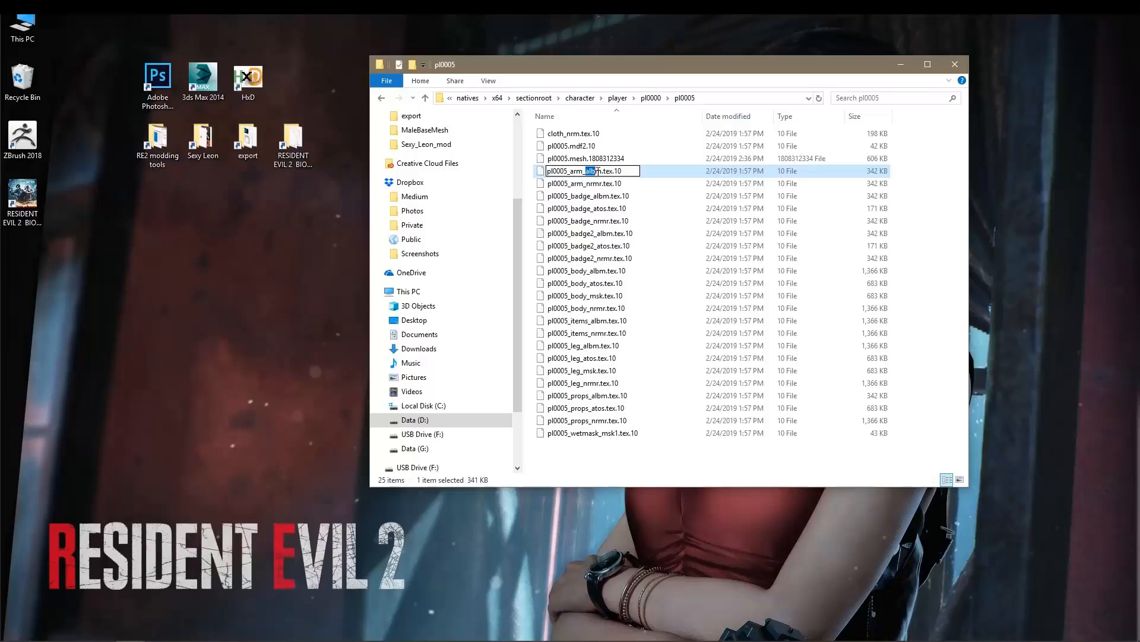
drag(597, 171, 600, 171)
click(588, 186)
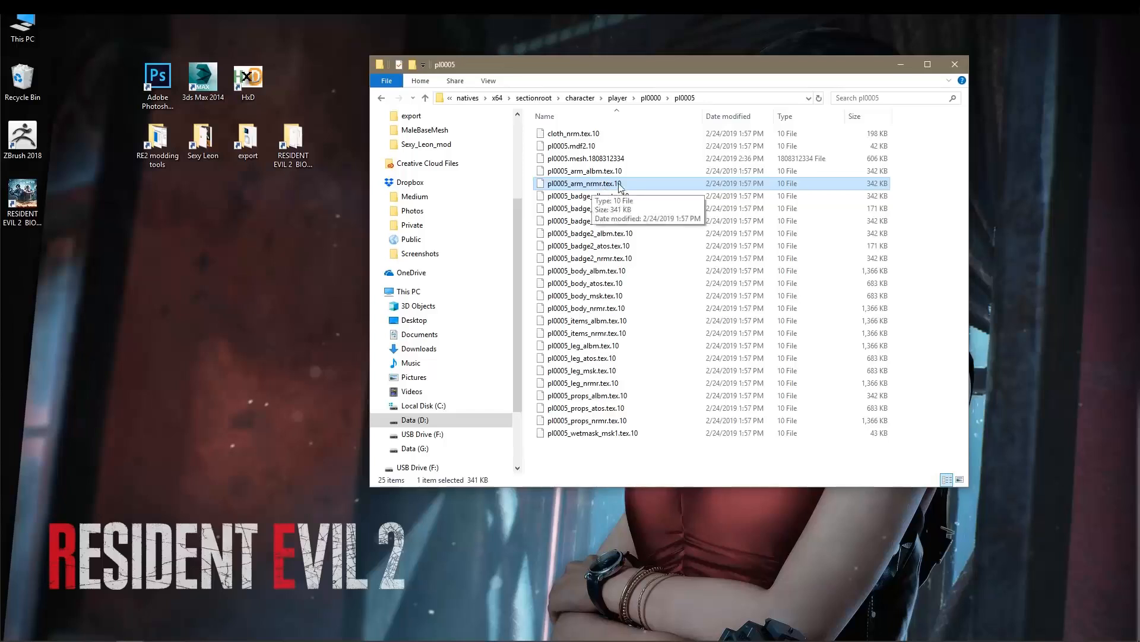
click(583, 172)
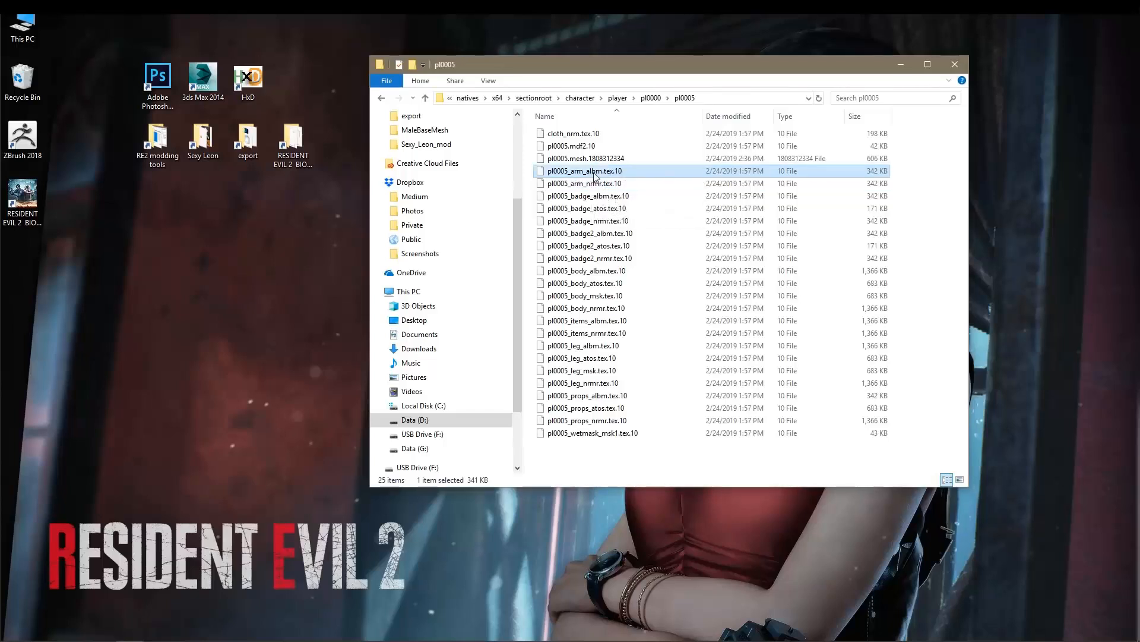
click(585, 185)
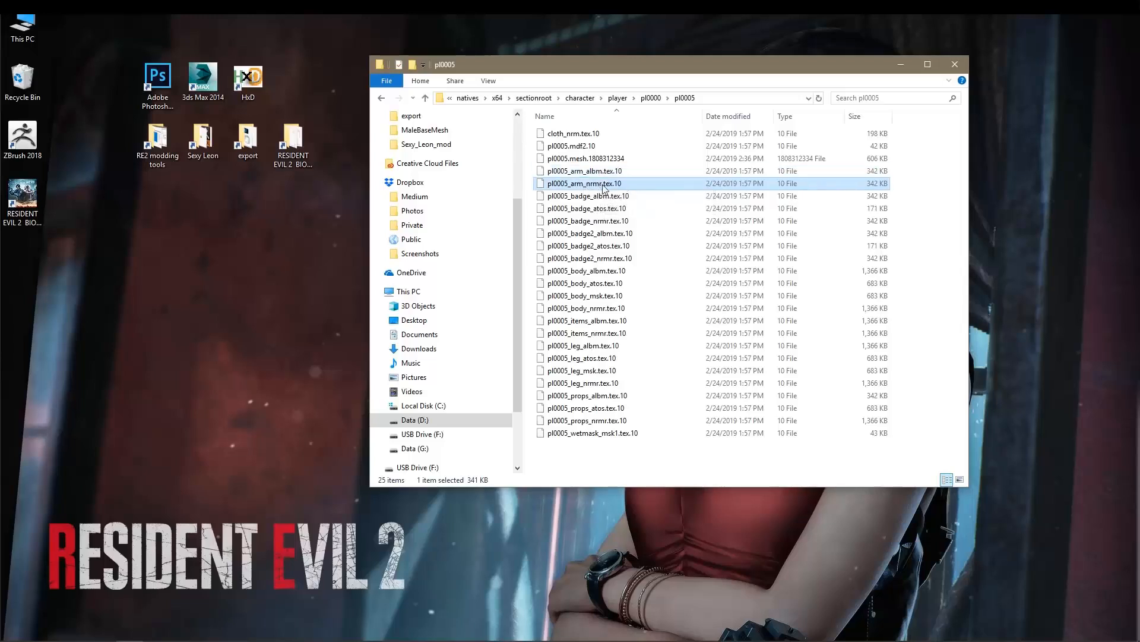
click(603, 173)
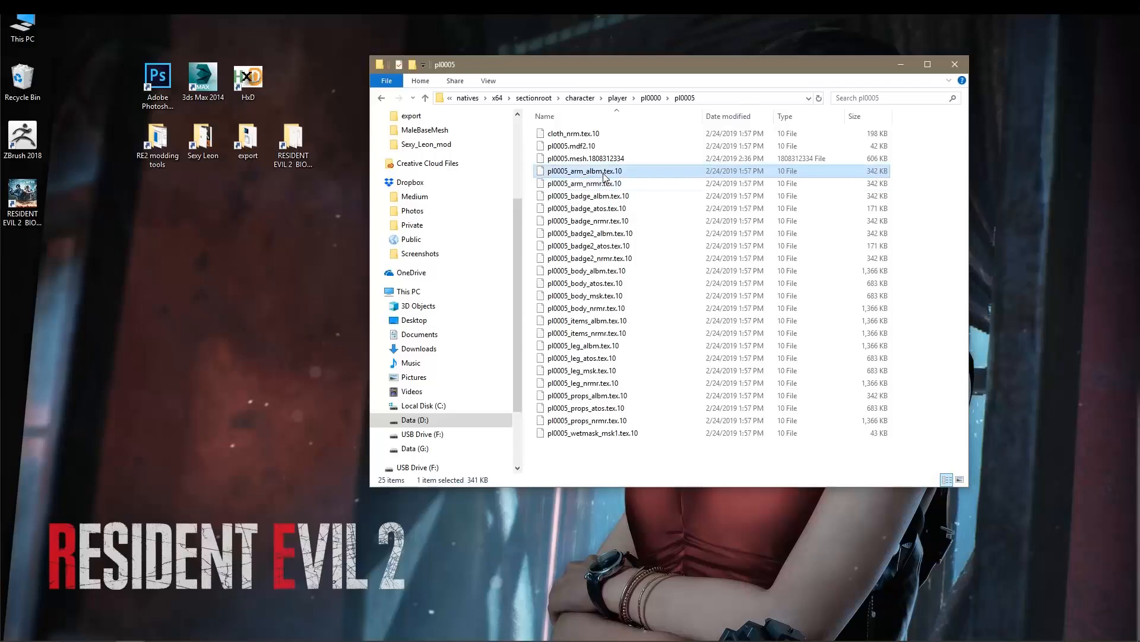
Open the noesisv4395 folder inside the RE2 modding tools folder, arranging its window so the pl0005 folder stays partly visible.
drag(621, 67, 662, 63)
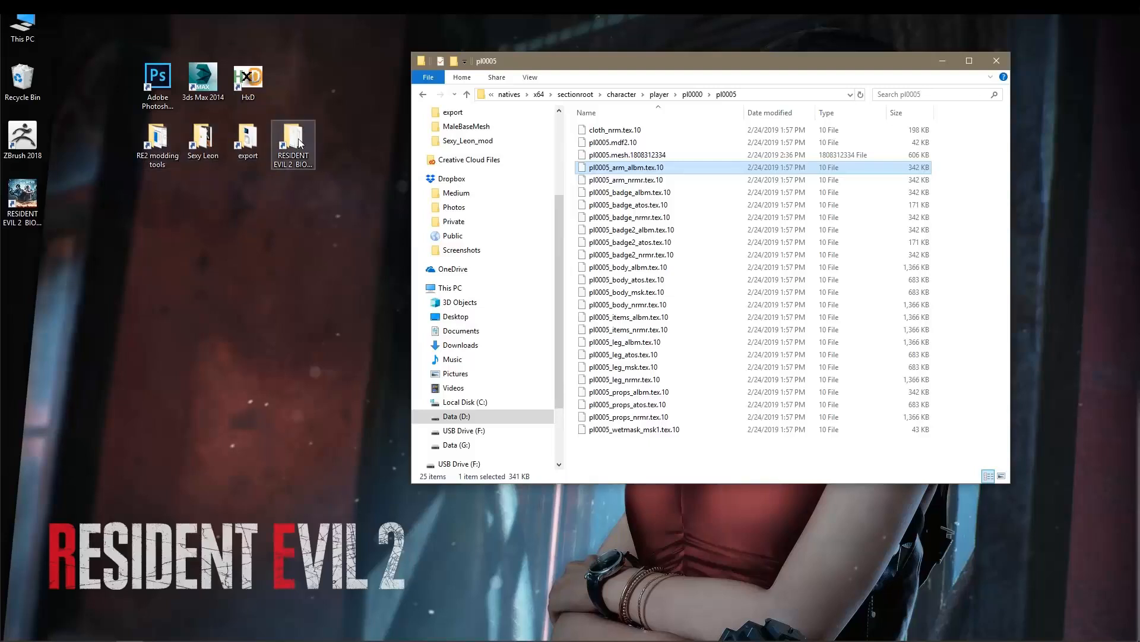
double_click(165, 146)
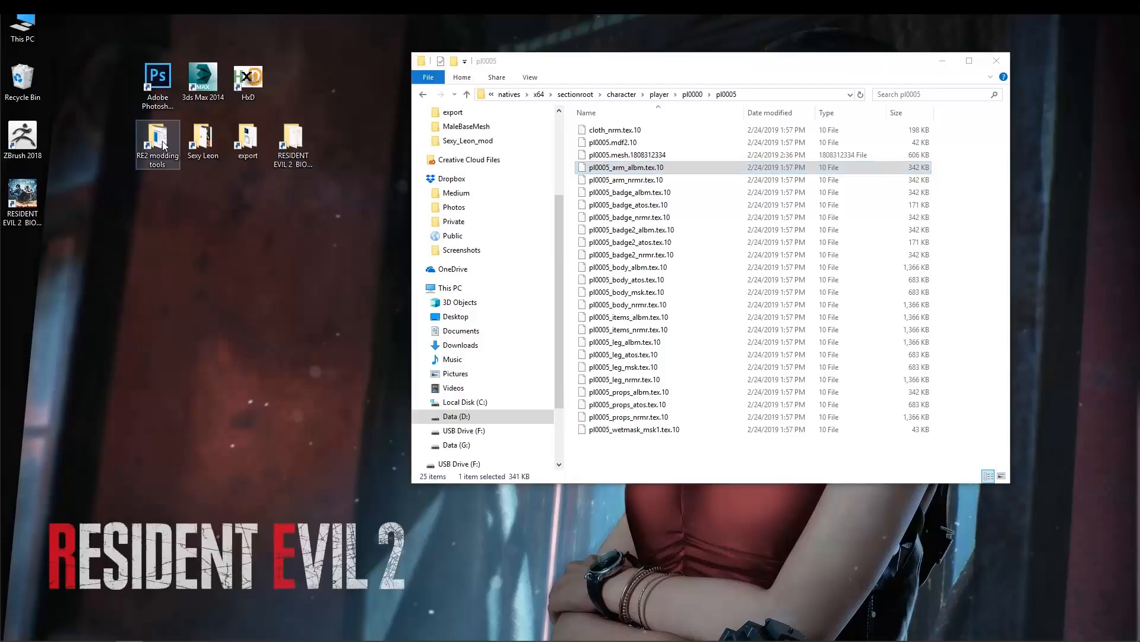
drag(652, 76, 372, 205)
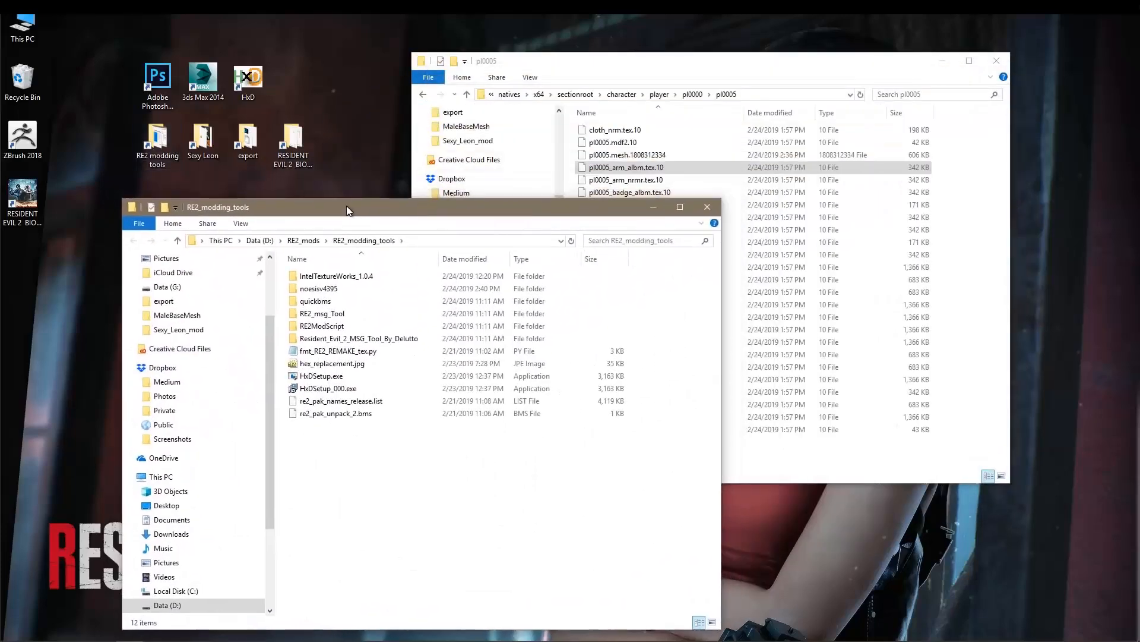
double_click(309, 291)
drag(355, 209, 305, 195)
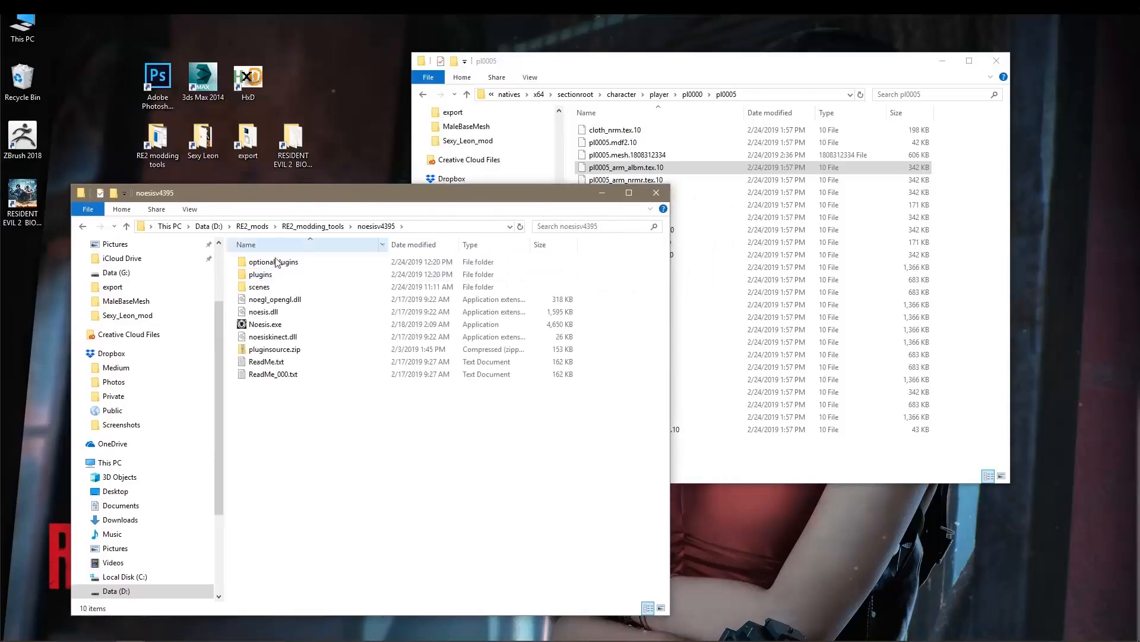
Check the plugins\python subfolder of noesisv4395 for the script fmt_RE2_REMAKE_tex.py.
click(266, 276)
double_click(266, 276)
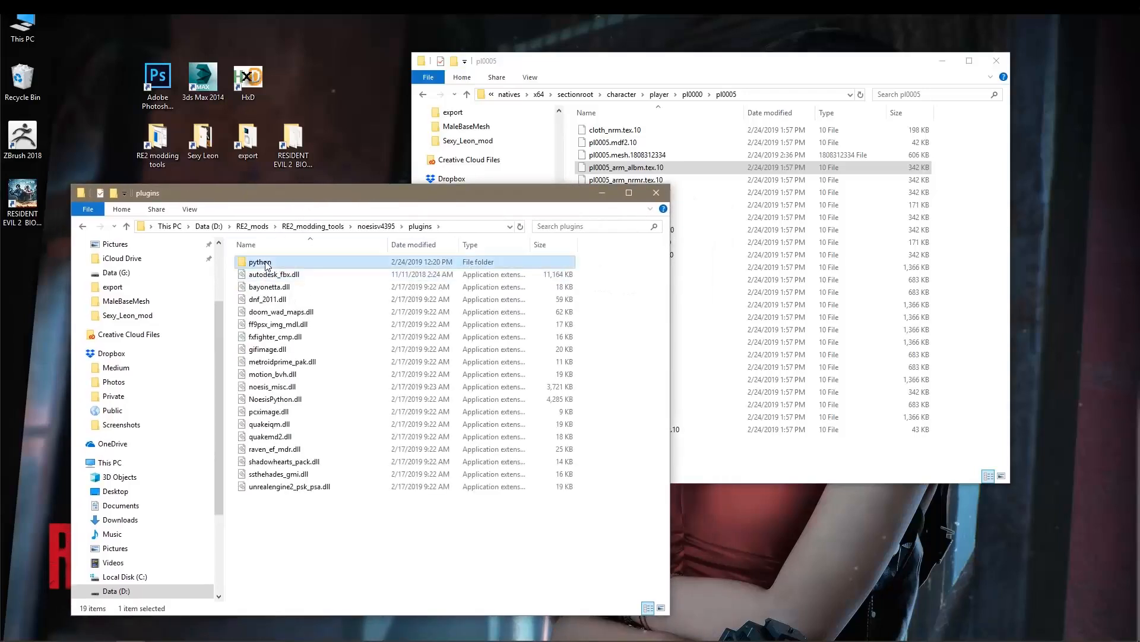
double_click(267, 262)
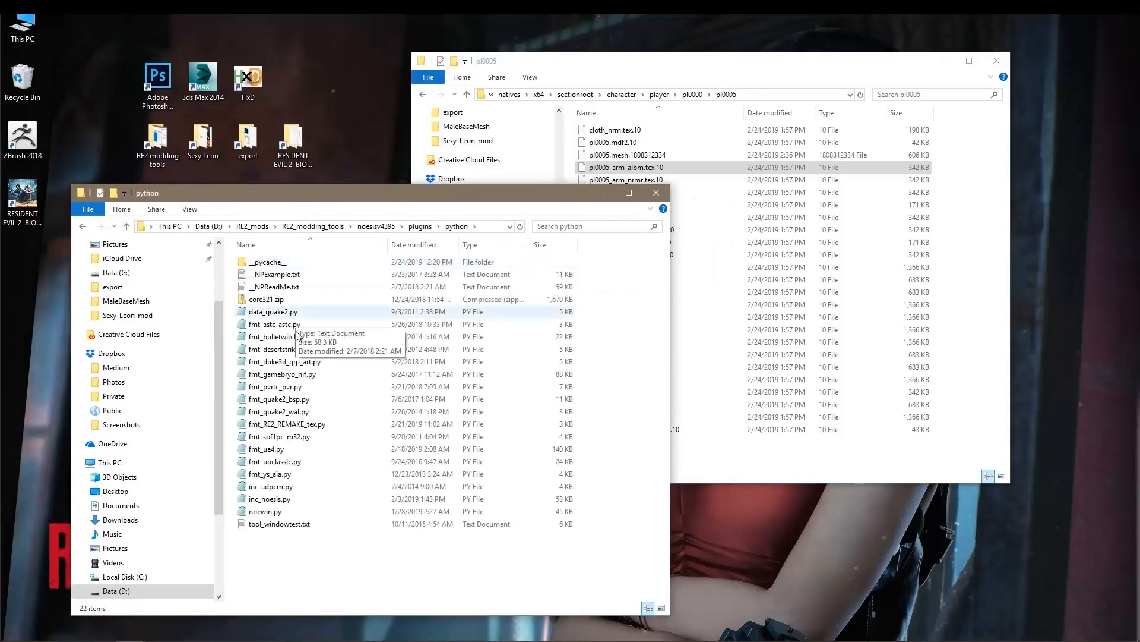
click(303, 425)
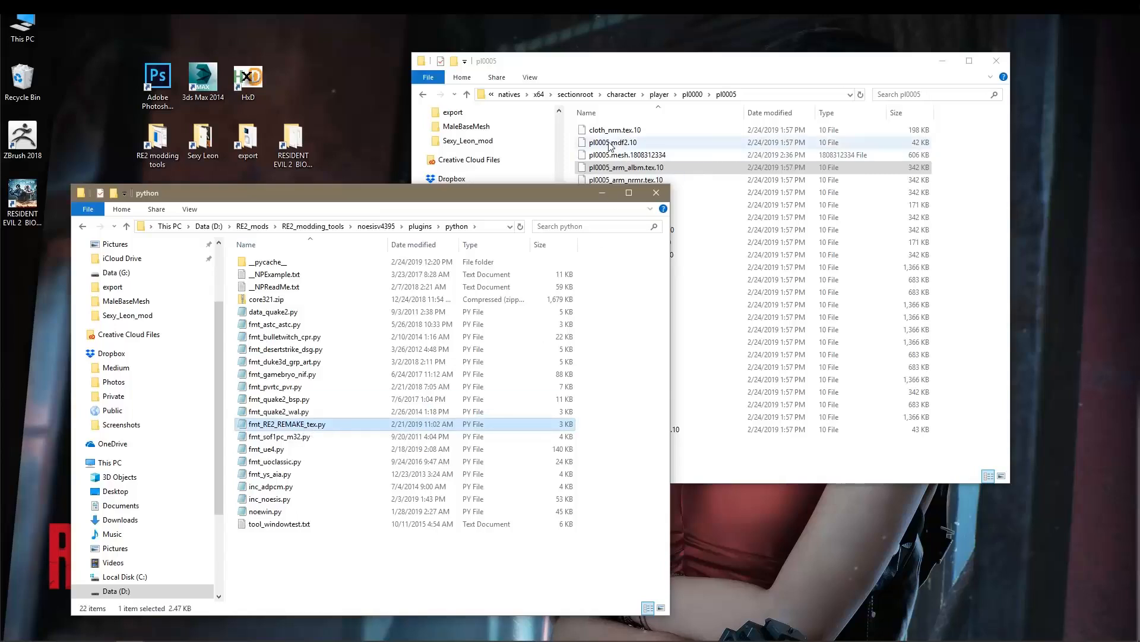
Return to the noesisv4395 folder through RE2_modding_tools and launch Noesis.exe.
click(313, 226)
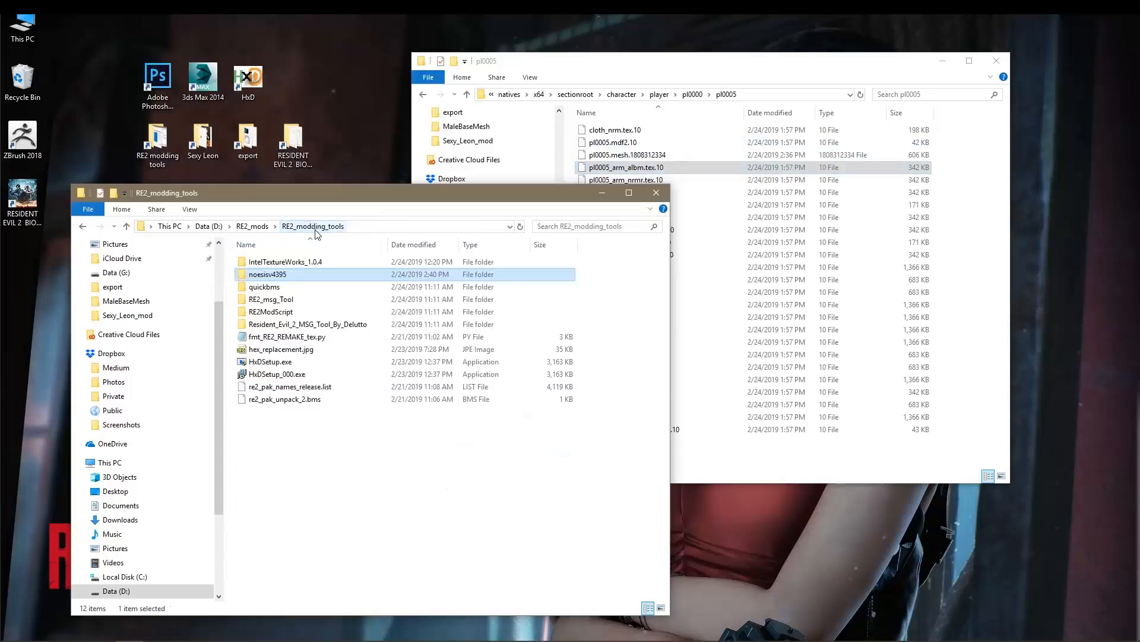
double_click(280, 277)
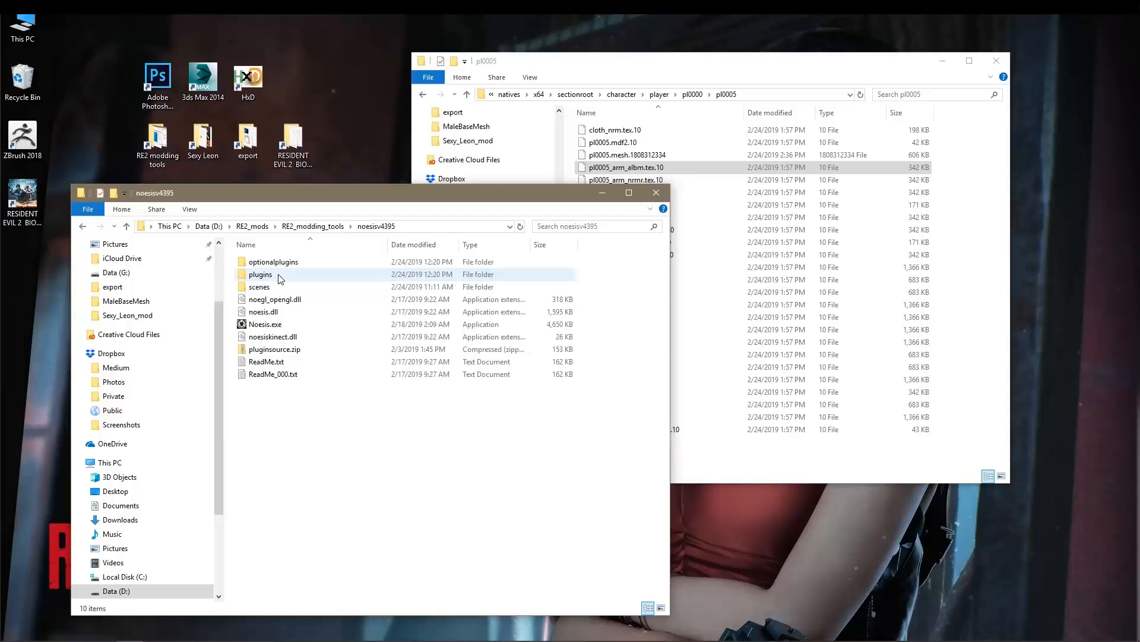
double_click(275, 325)
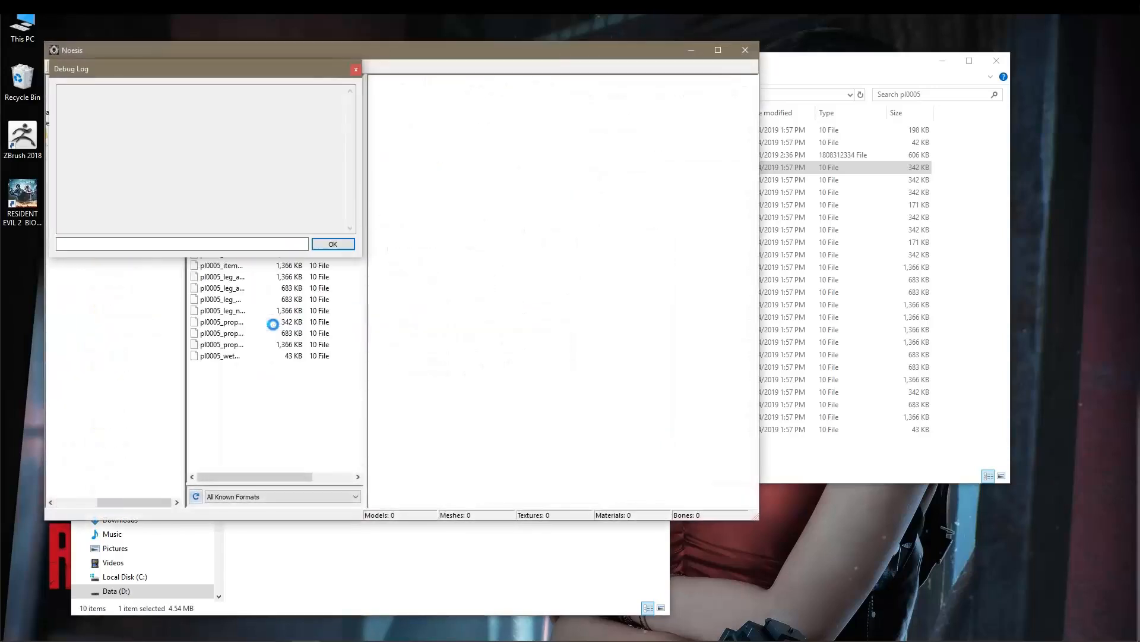
Load pl0005_arm_albm.tex.10 from the pl0005 folder into the Noesis preview, arranging both windows so they stay accessible.
drag(770, 72, 856, 137)
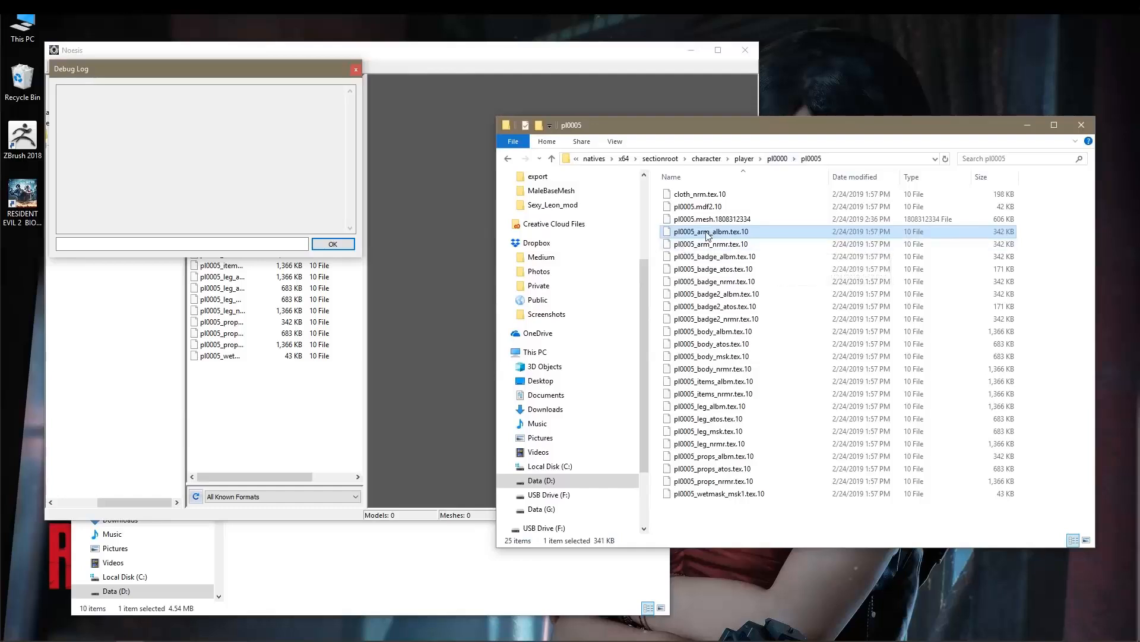
drag(698, 238, 450, 217)
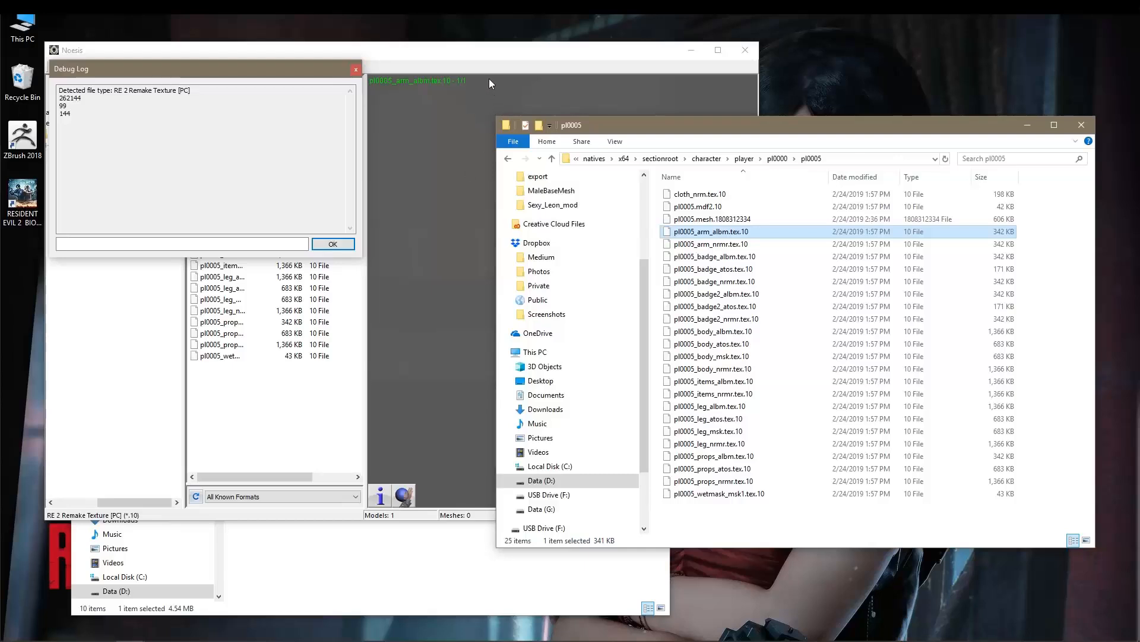
drag(491, 51, 533, 79)
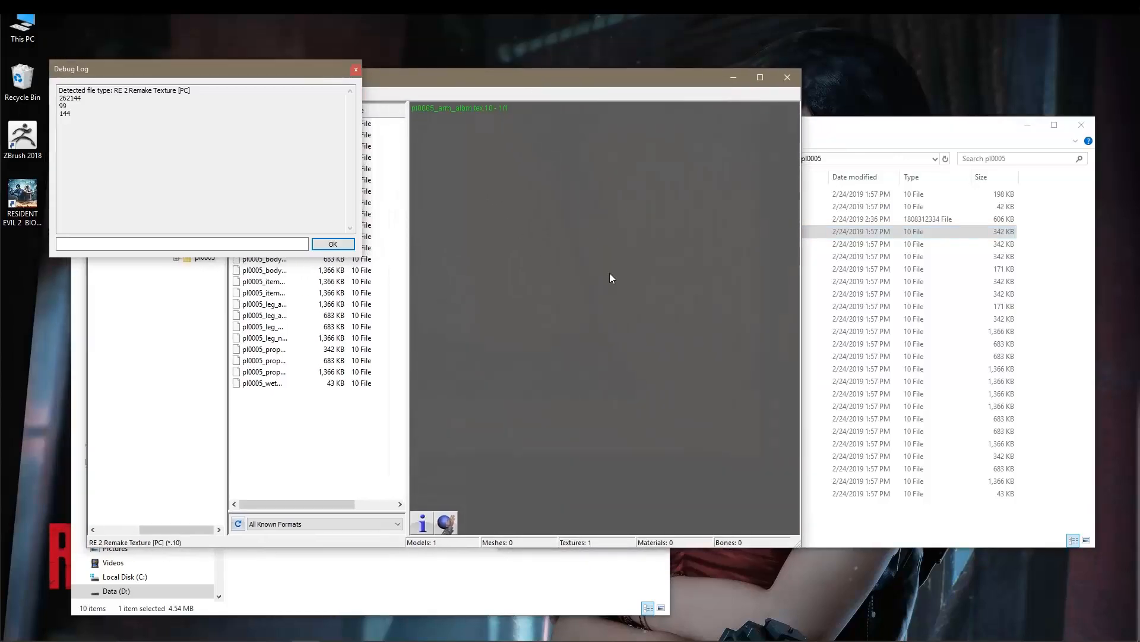
Examine the arm albm texture in the Noesis preview at different zoom levels and positions.
click(605, 237)
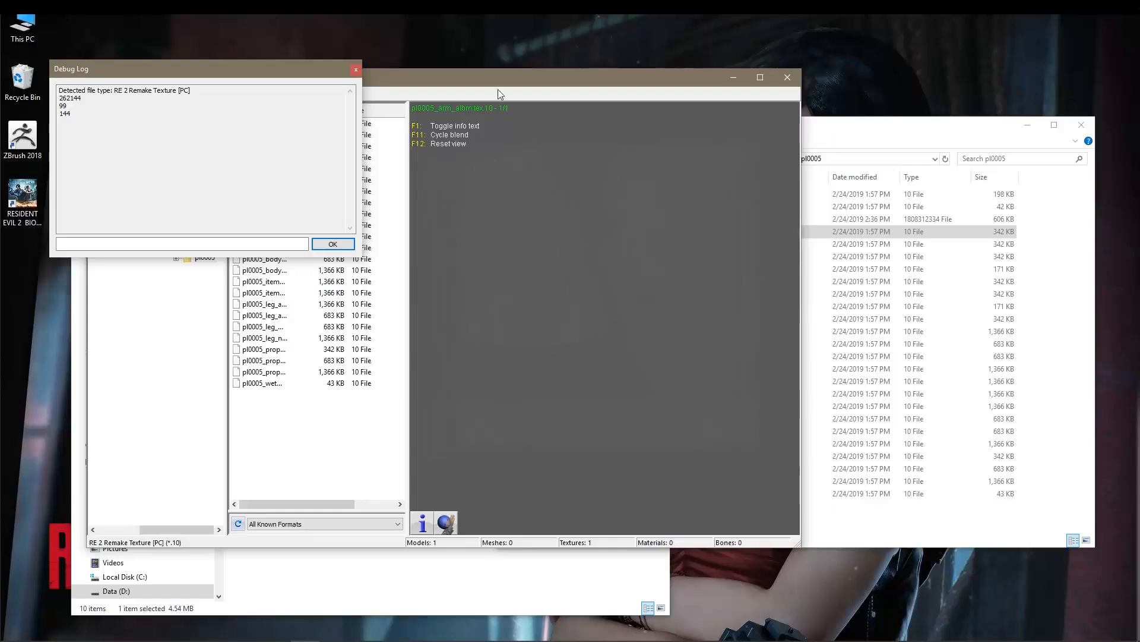
drag(493, 78, 502, 108)
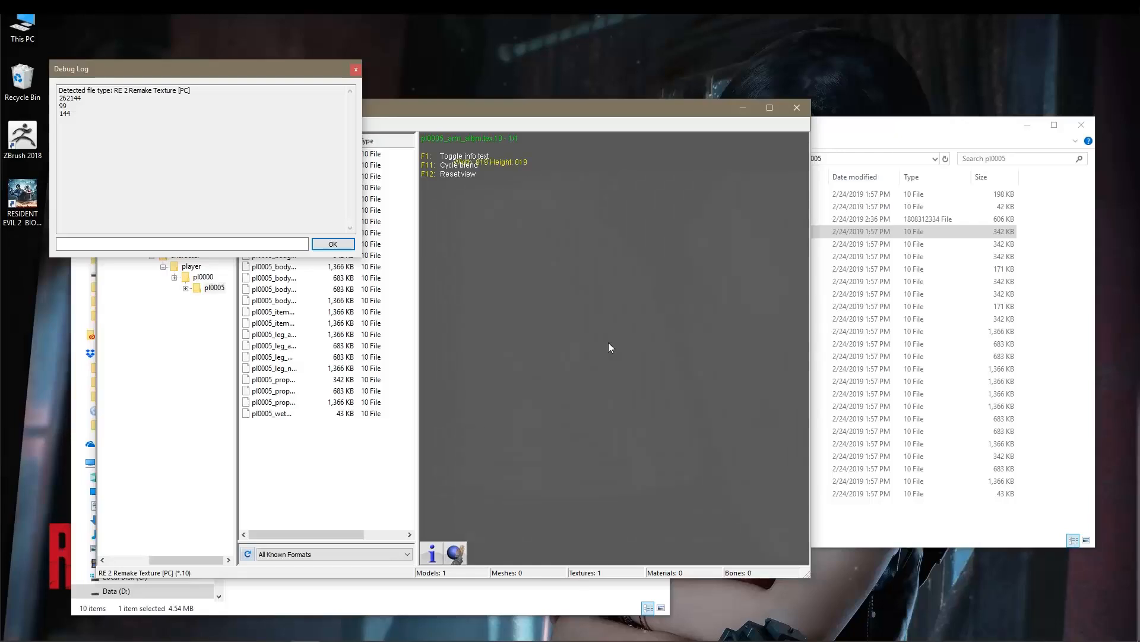
drag(613, 260, 598, 287)
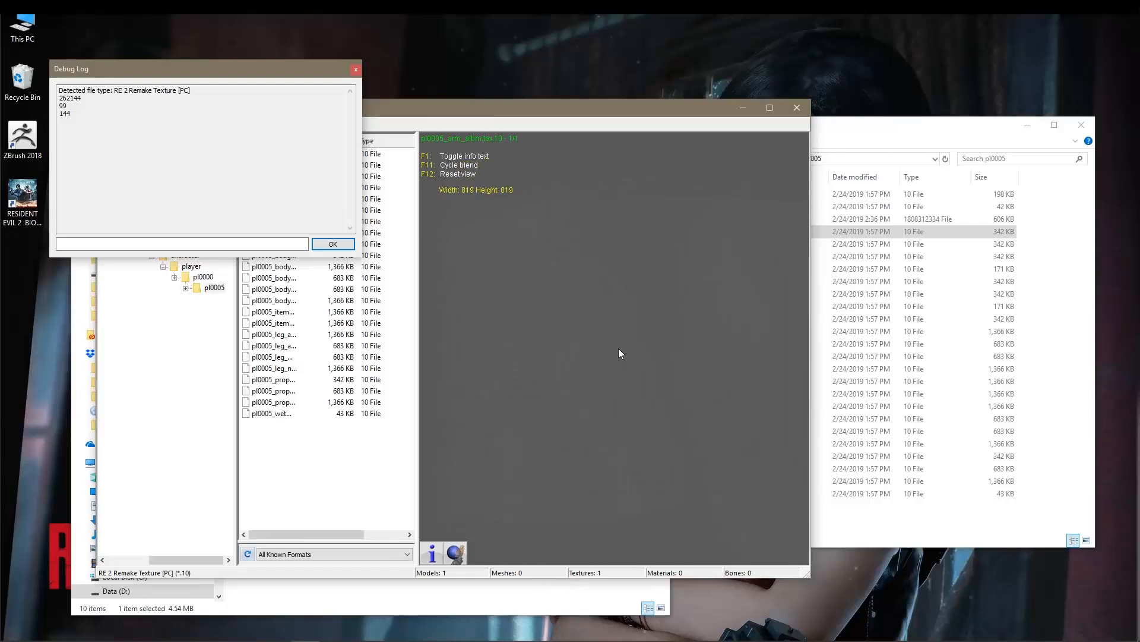
scroll(622, 312, up, 9)
scroll(633, 290, down, 6)
drag(612, 354, 636, 370)
drag(547, 300, 500, 257)
drag(600, 342, 611, 351)
Move the Debug Log clear of the Noesis file list and widen the Name column to show full file names.
click(345, 244)
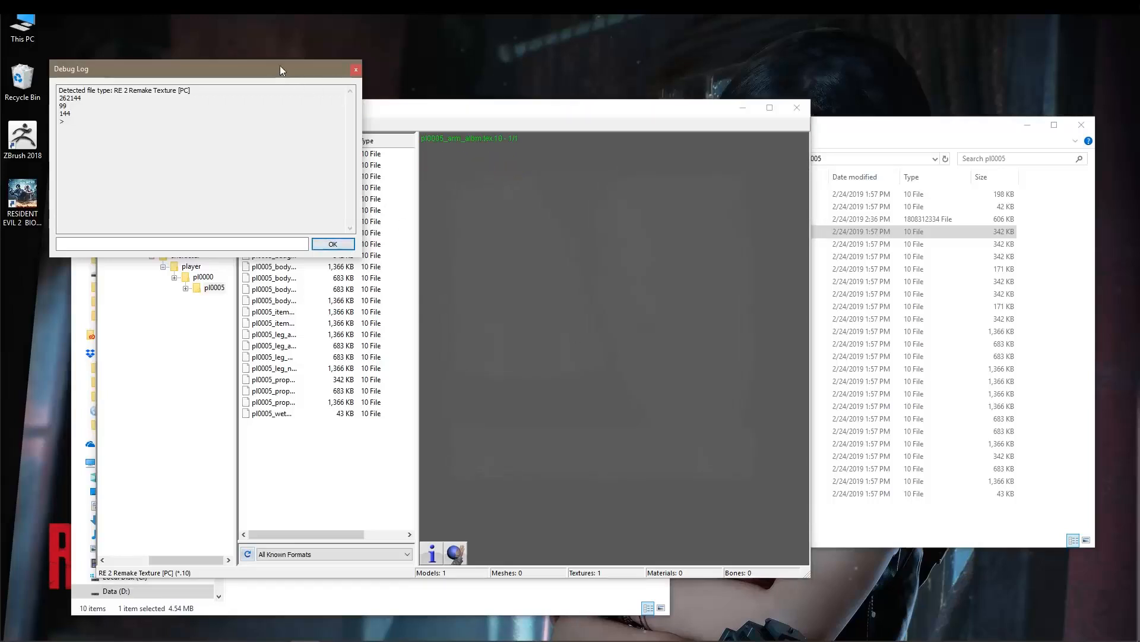
drag(282, 69, 258, 418)
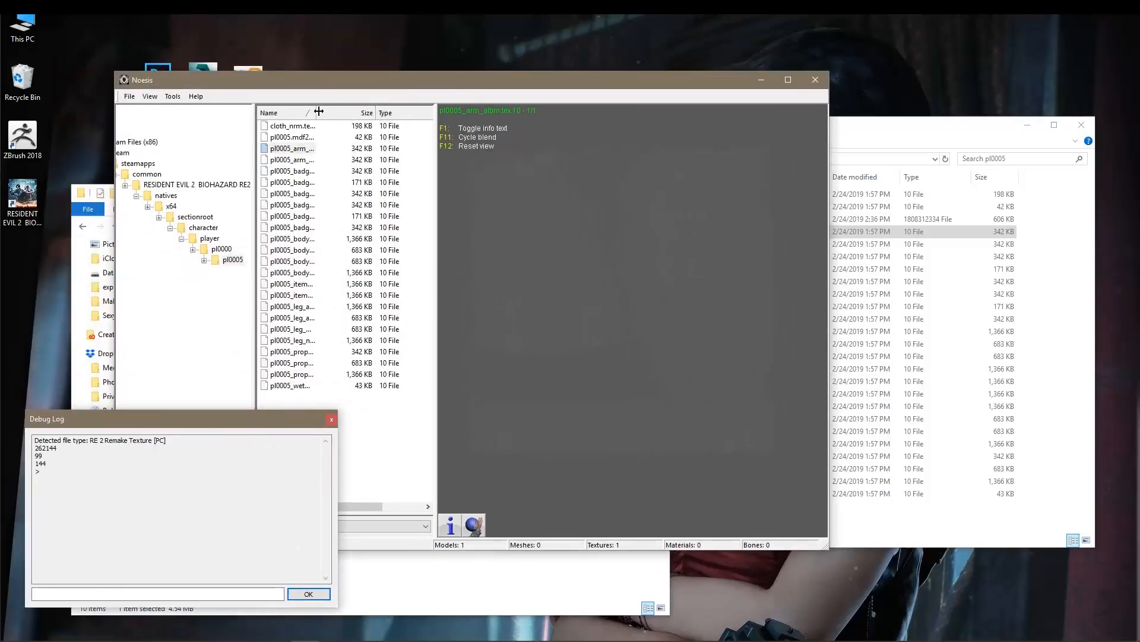
drag(315, 112, 368, 112)
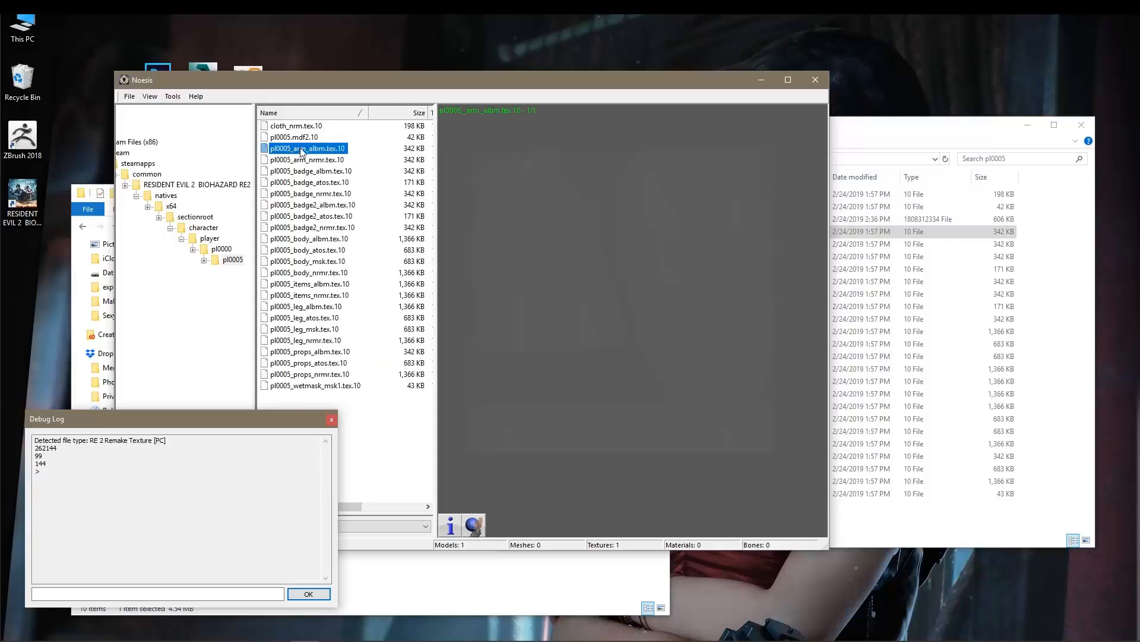
Export pl0005_arm_albm.tex.10 as a .dds DDS Image, keeping the default destination in the pl0005 folder.
right_click(315, 149)
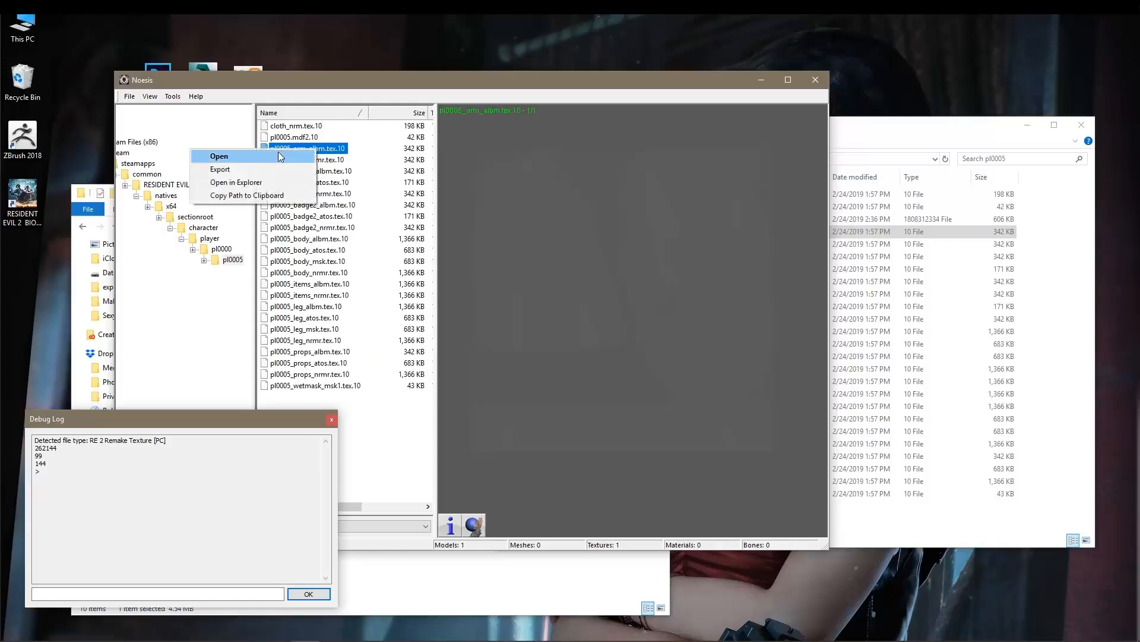
click(260, 170)
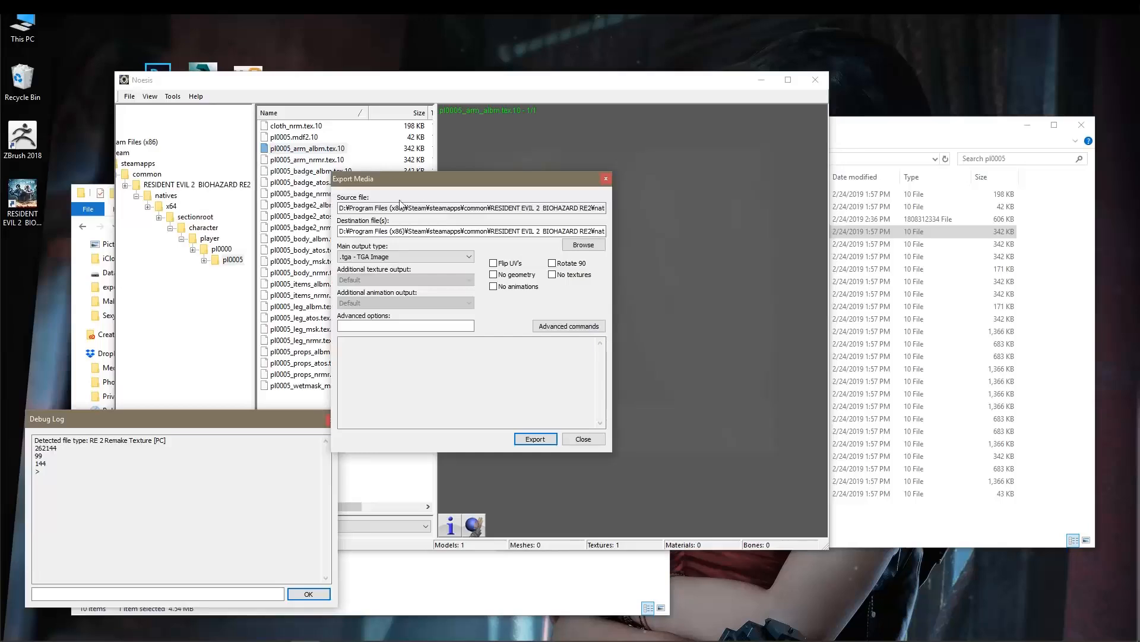
drag(431, 179, 467, 178)
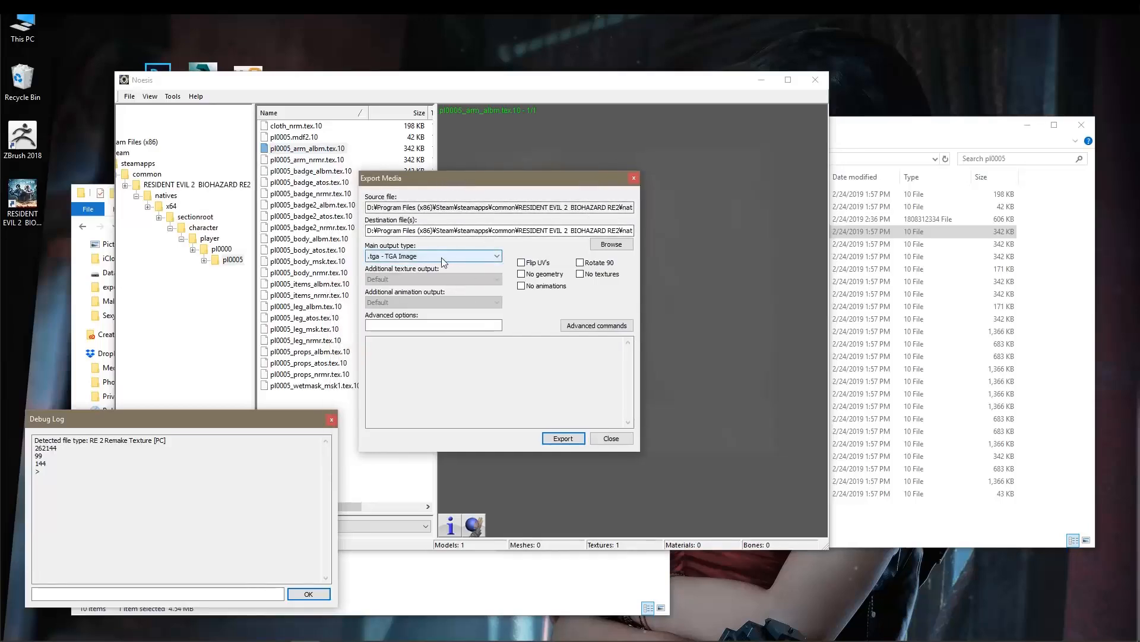
drag(558, 230, 670, 232)
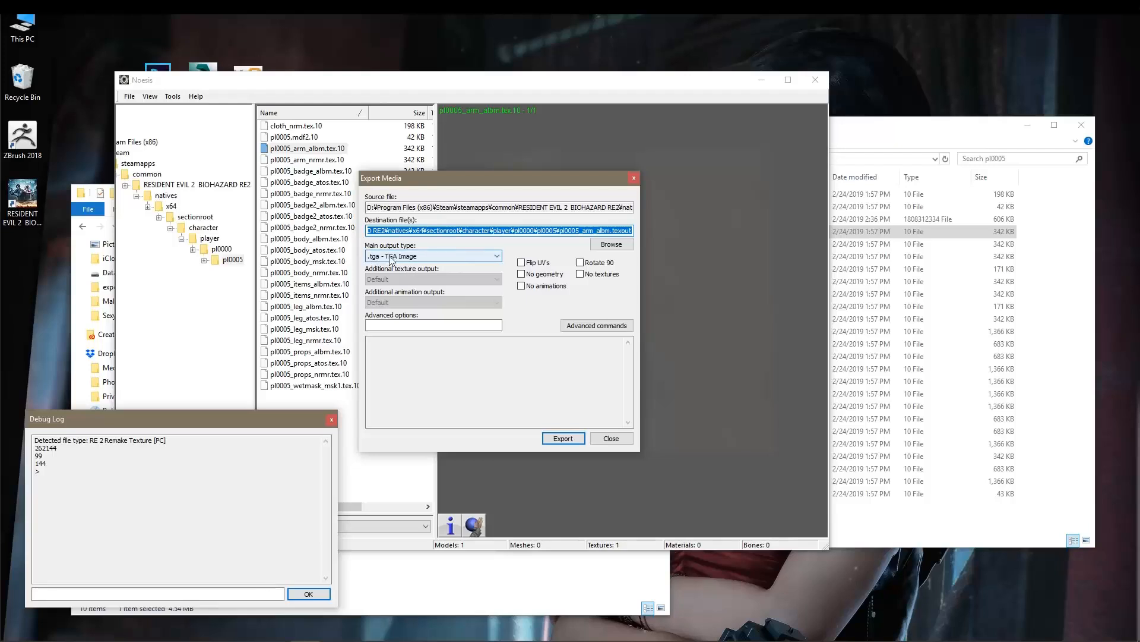
click(445, 259)
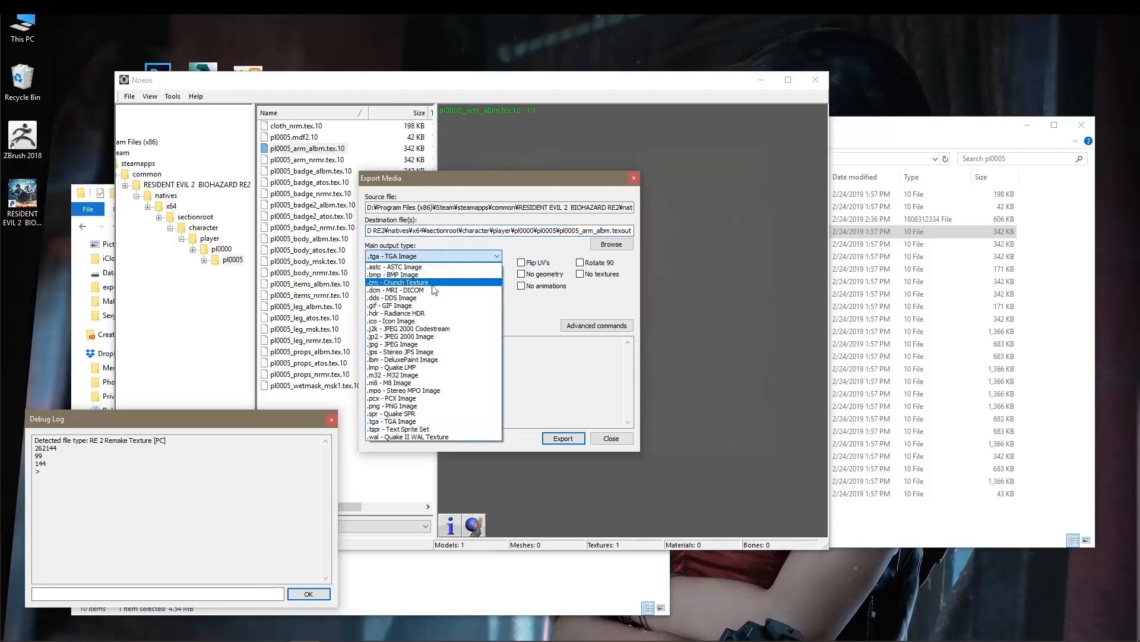
click(427, 299)
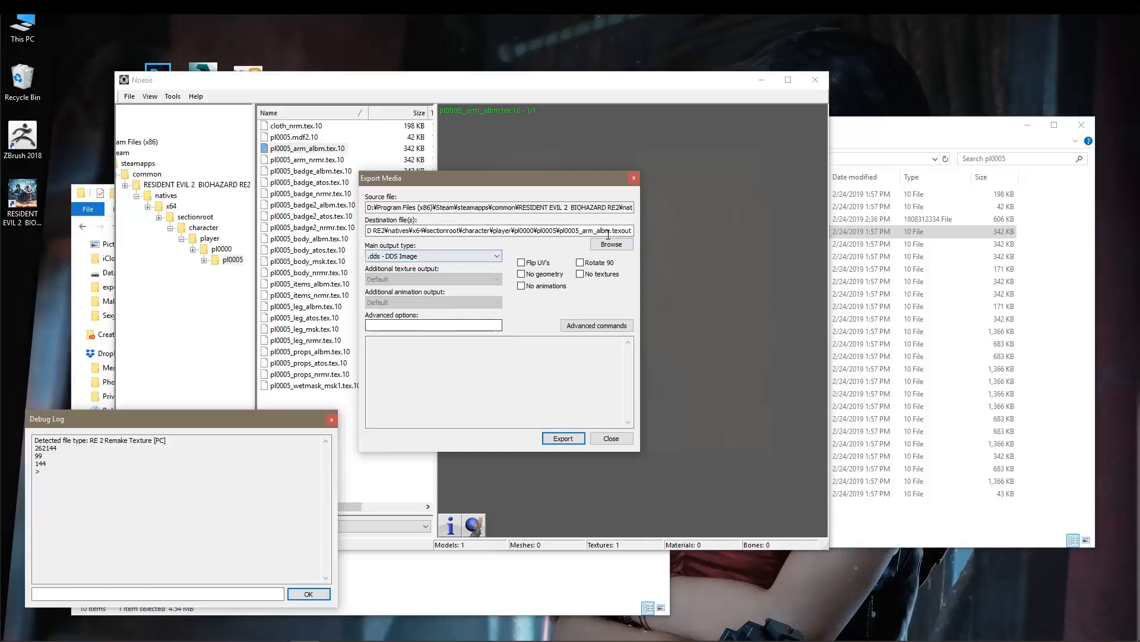
click(563, 439)
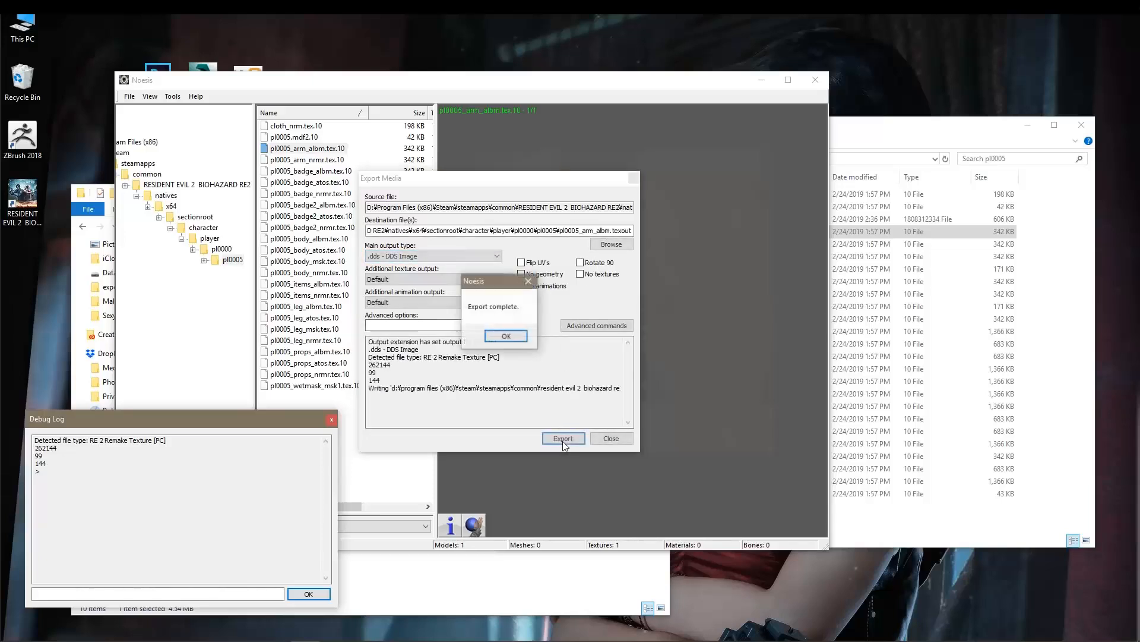
click(505, 336)
Check the pl0005 folder for the exported pl0005_arm_albm.texout.dds, and close the Export Media dialog in Noesis.
click(842, 140)
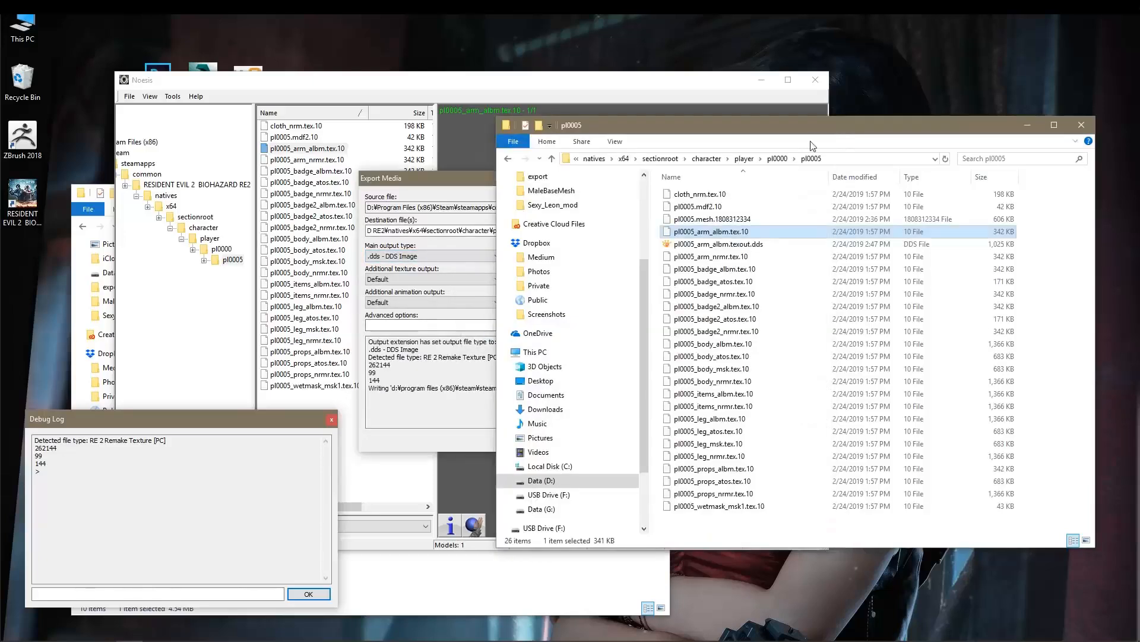
click(767, 247)
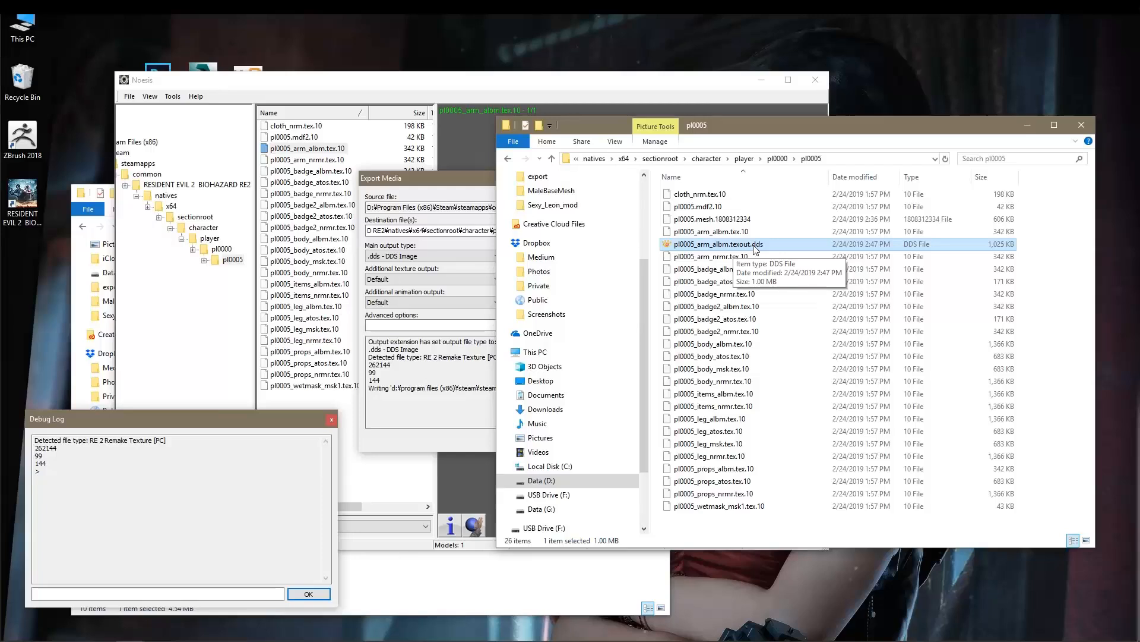
click(446, 104)
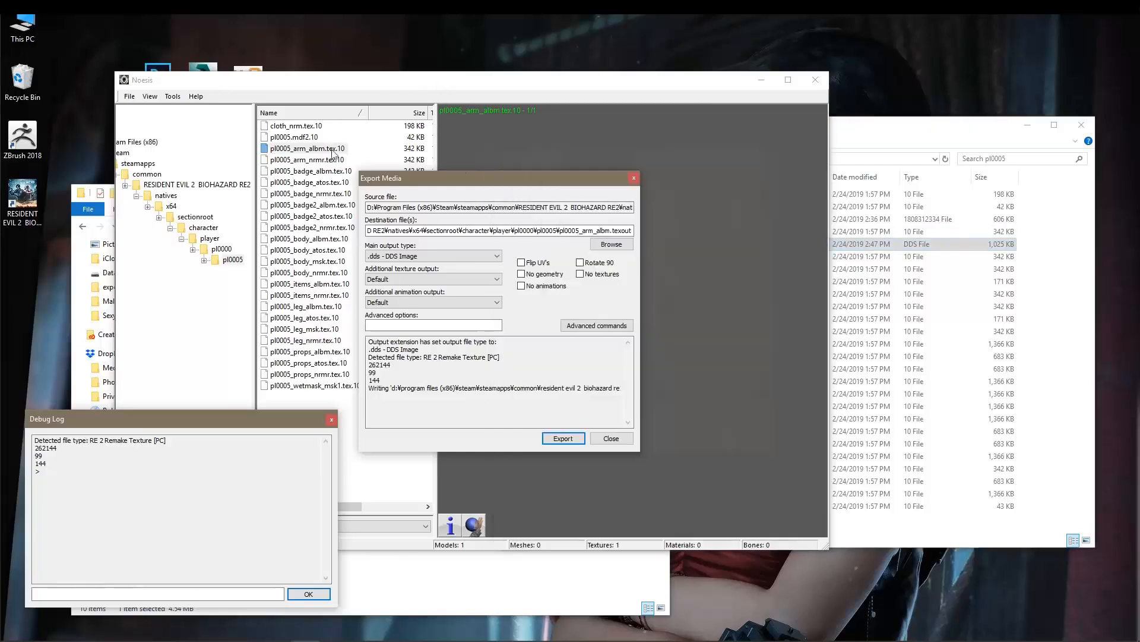
click(611, 439)
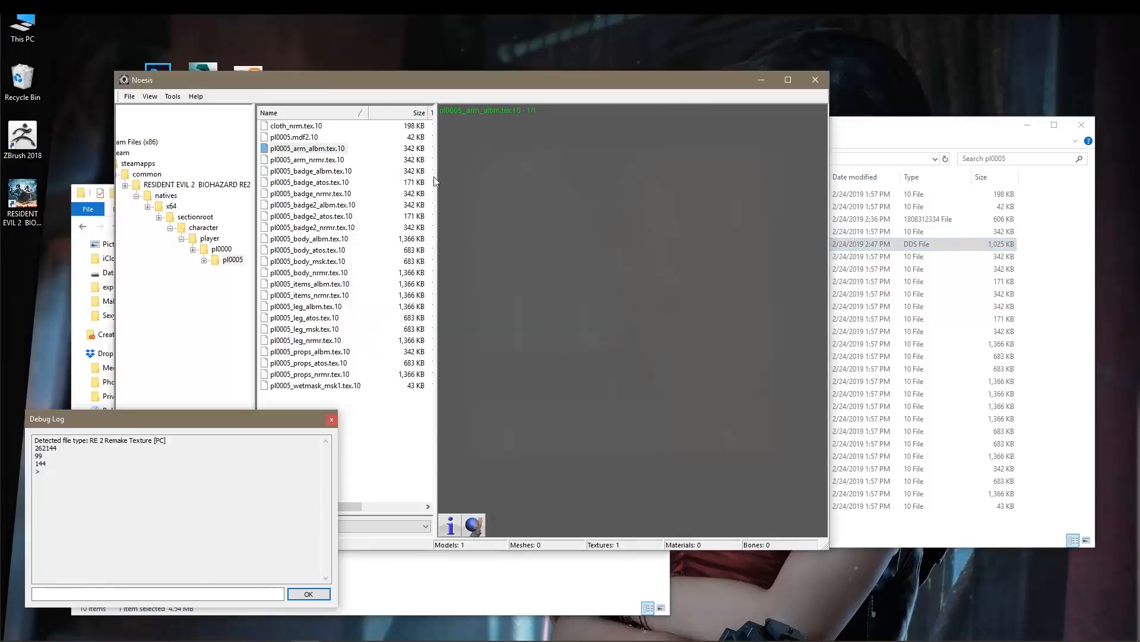
Open pl0005_arm_nrmr.tex.10 in the Noesis preview and inspect the normal map up close and as a whole.
click(322, 161)
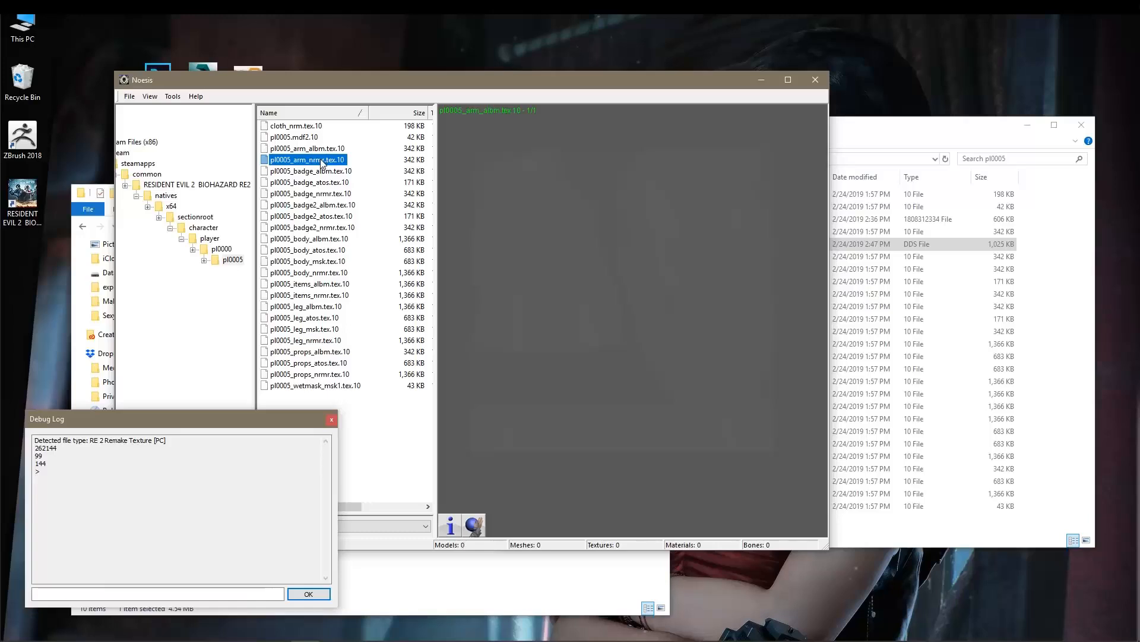
double_click(322, 160)
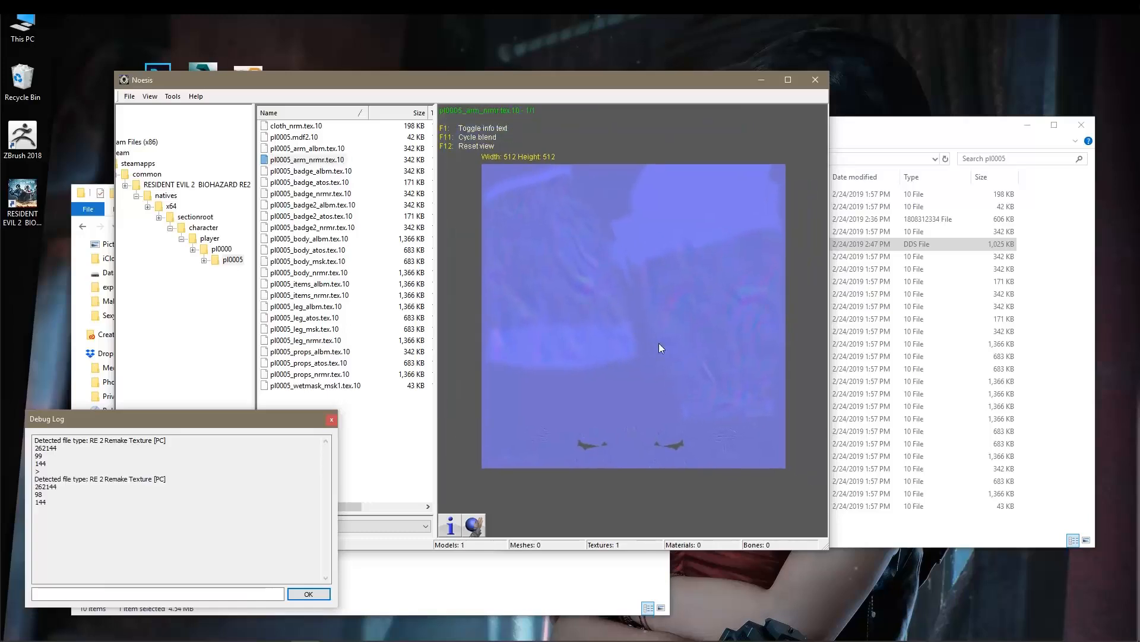
scroll(578, 281, up, 4)
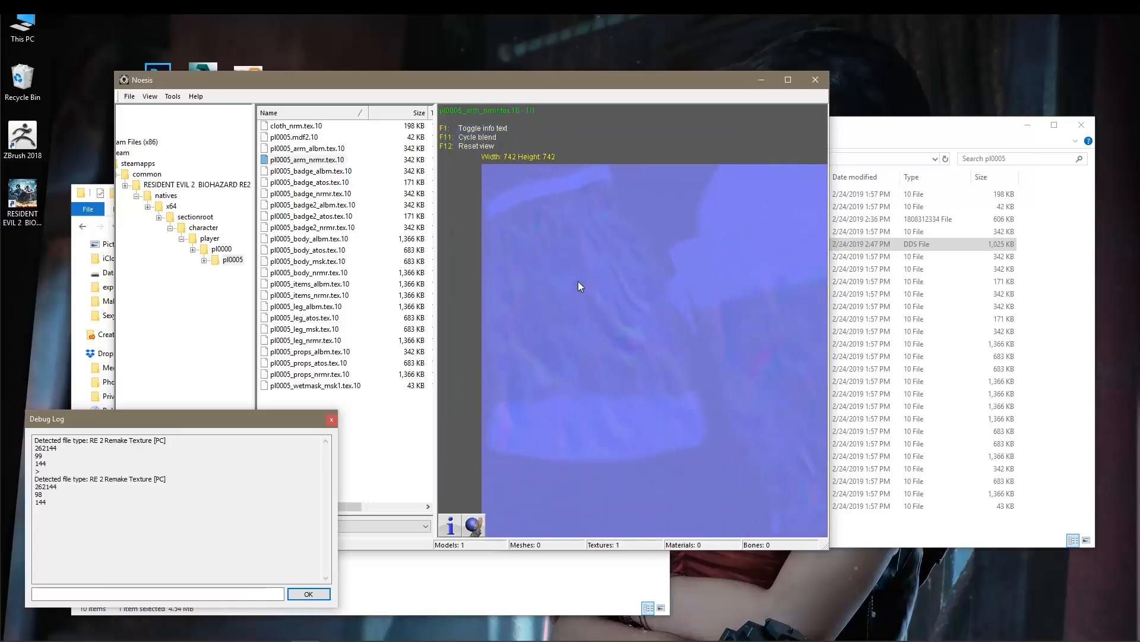
scroll(579, 281, down, 4)
drag(664, 315, 650, 310)
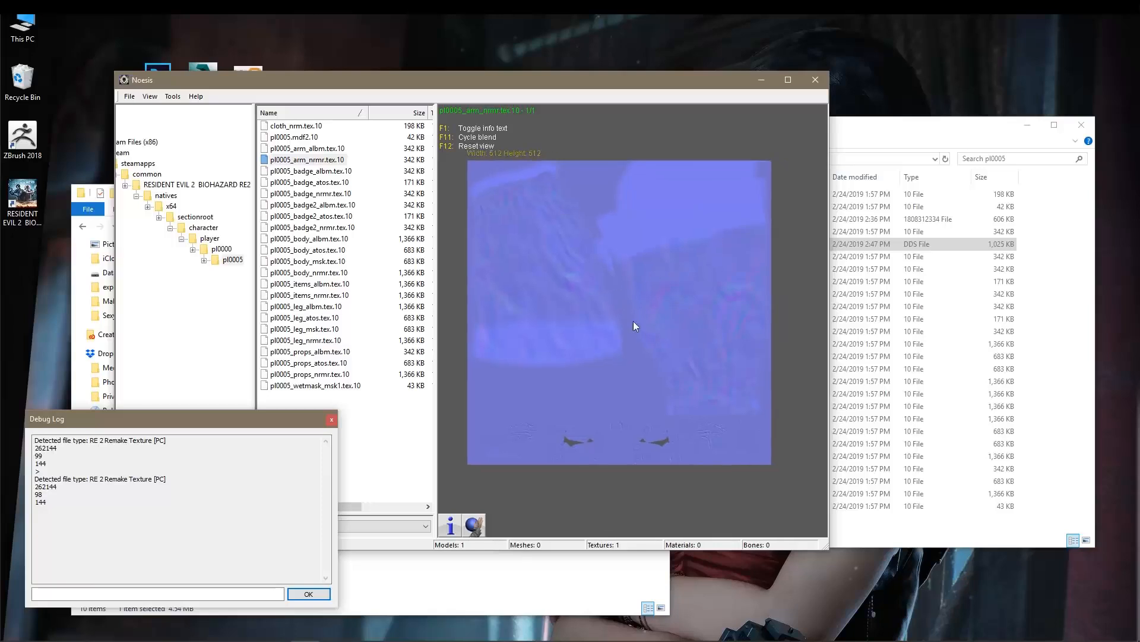
Export pl0005_arm_nrmr.tex.10 as a .dds DDS Image to the default destination and close the export dialog.
right_click(292, 163)
click(232, 180)
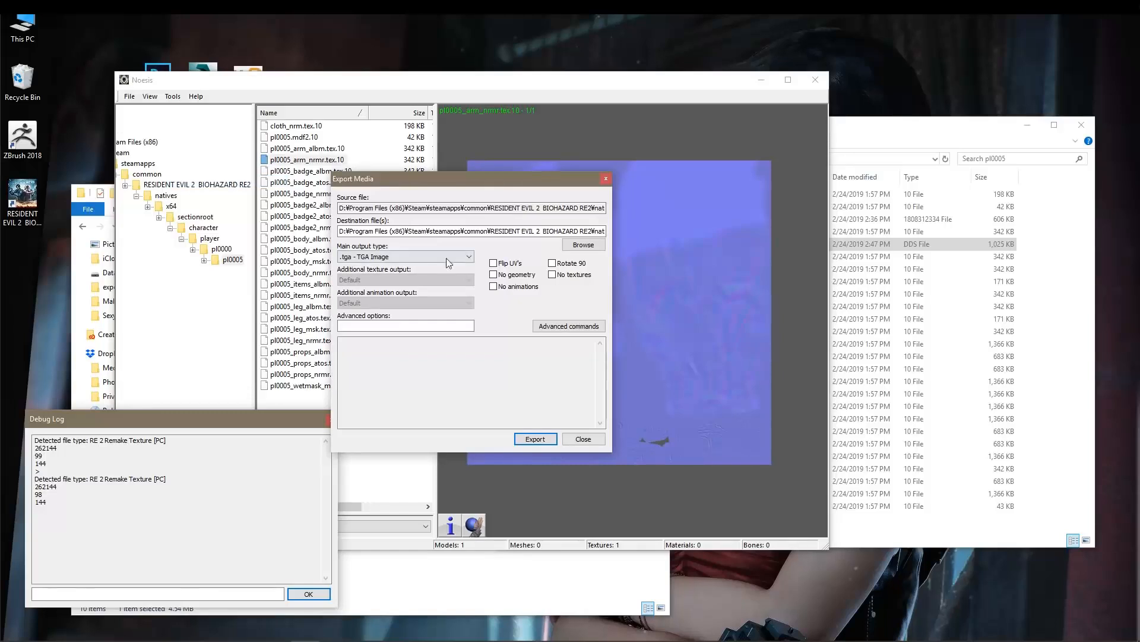
click(466, 256)
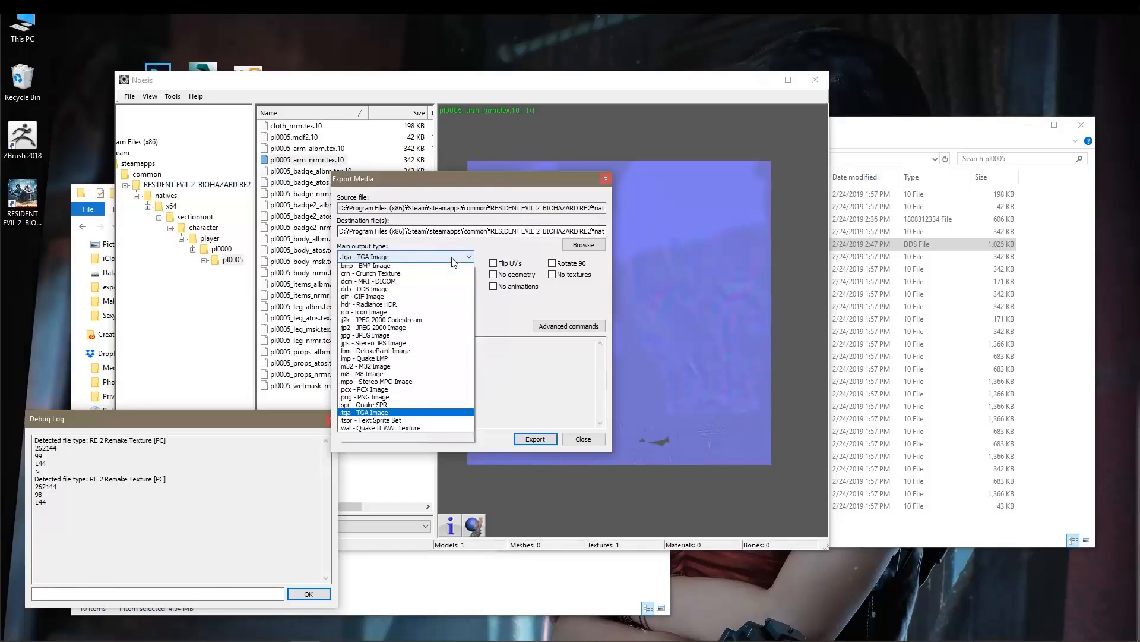
click(386, 299)
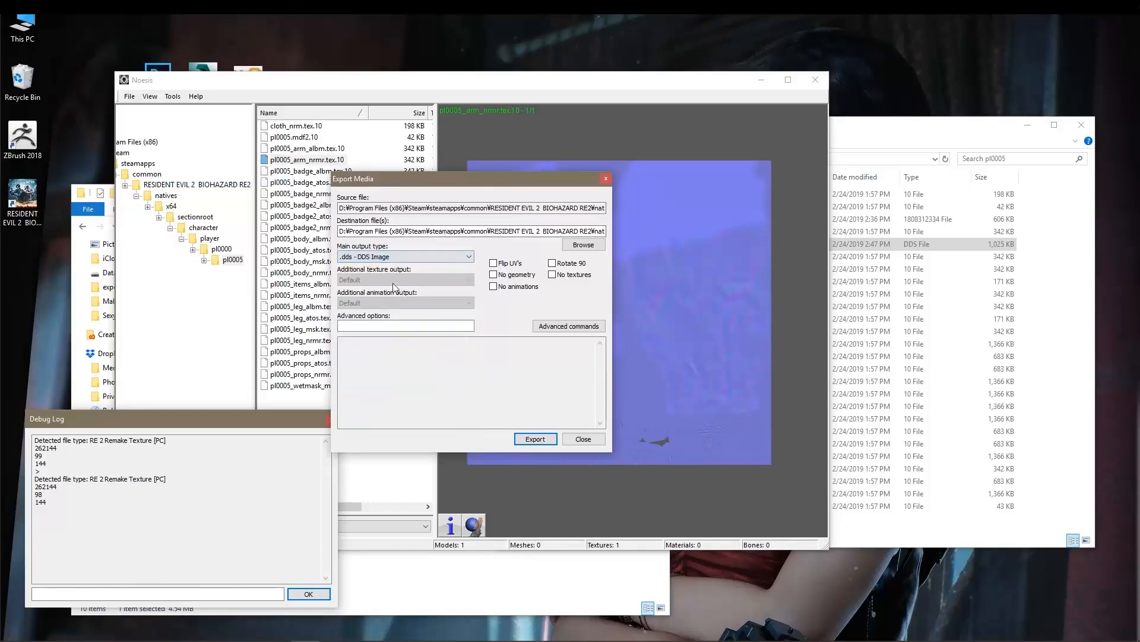
click(532, 440)
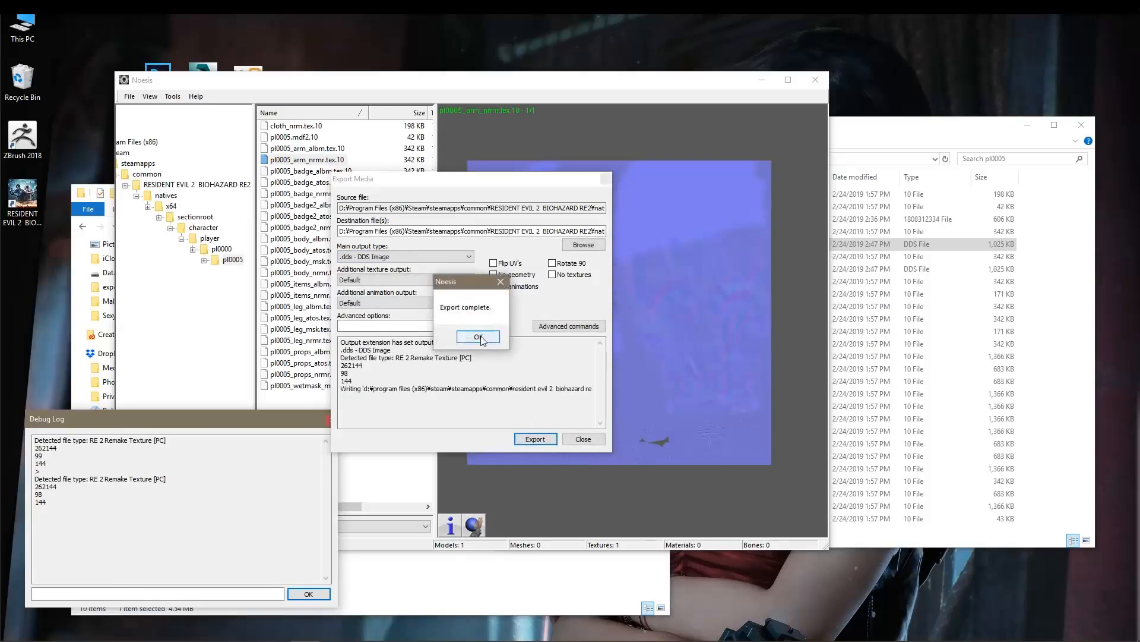
click(475, 336)
click(584, 440)
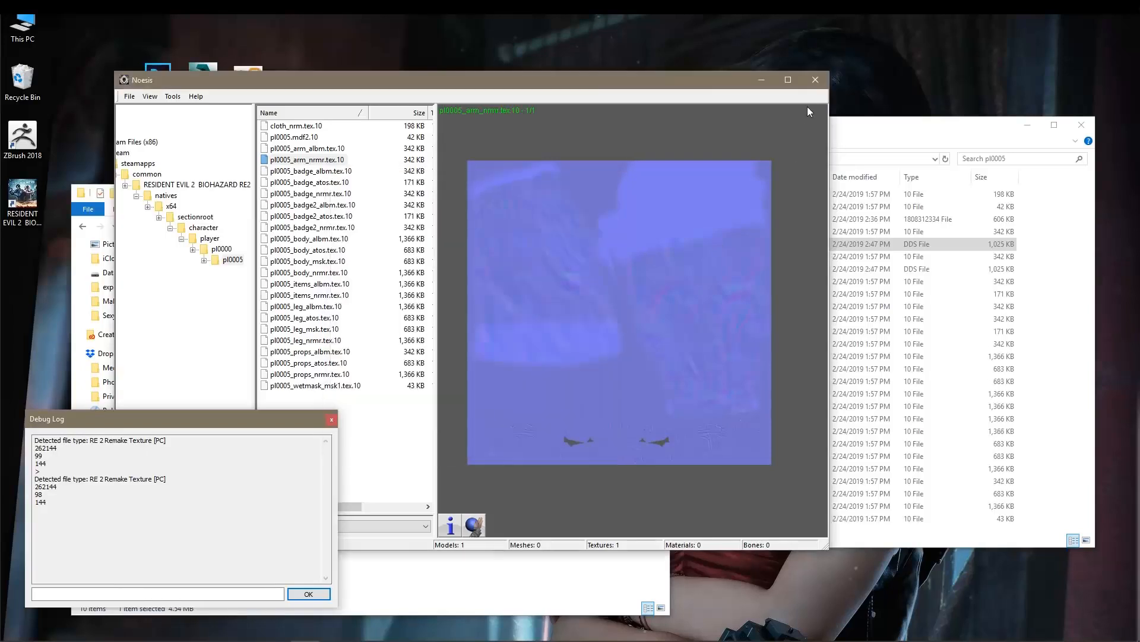
Close Noesis and select both exported files, pl0005_arm_albm.texout.dds and pl0005_arm_nrmr.texout.dds, in the pl0005 folder.
click(815, 80)
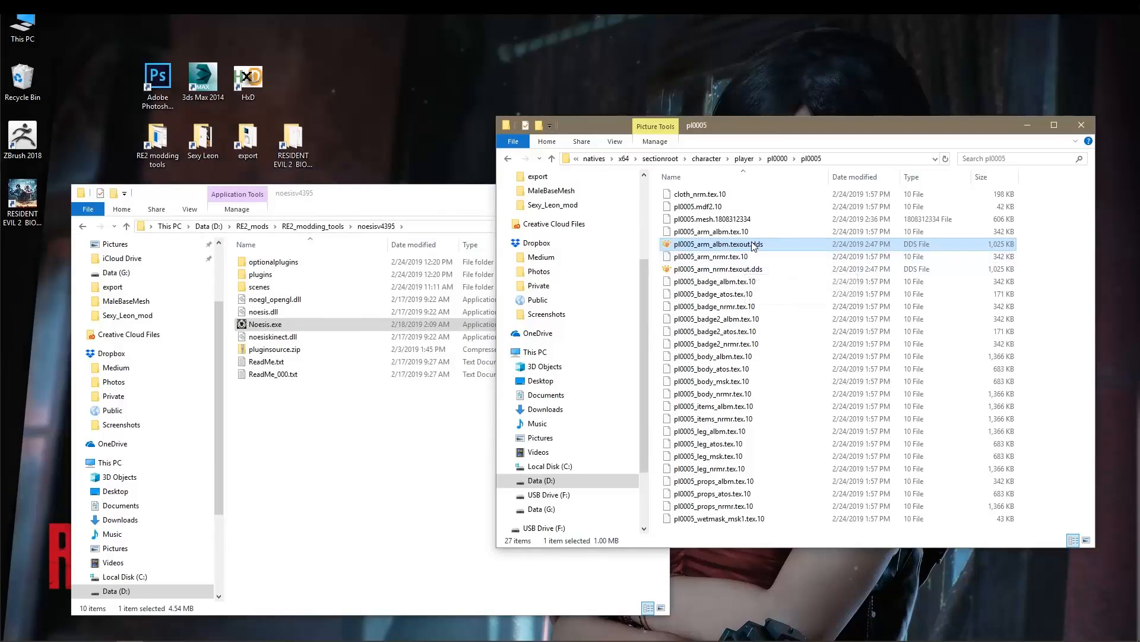
drag(780, 128, 704, 77)
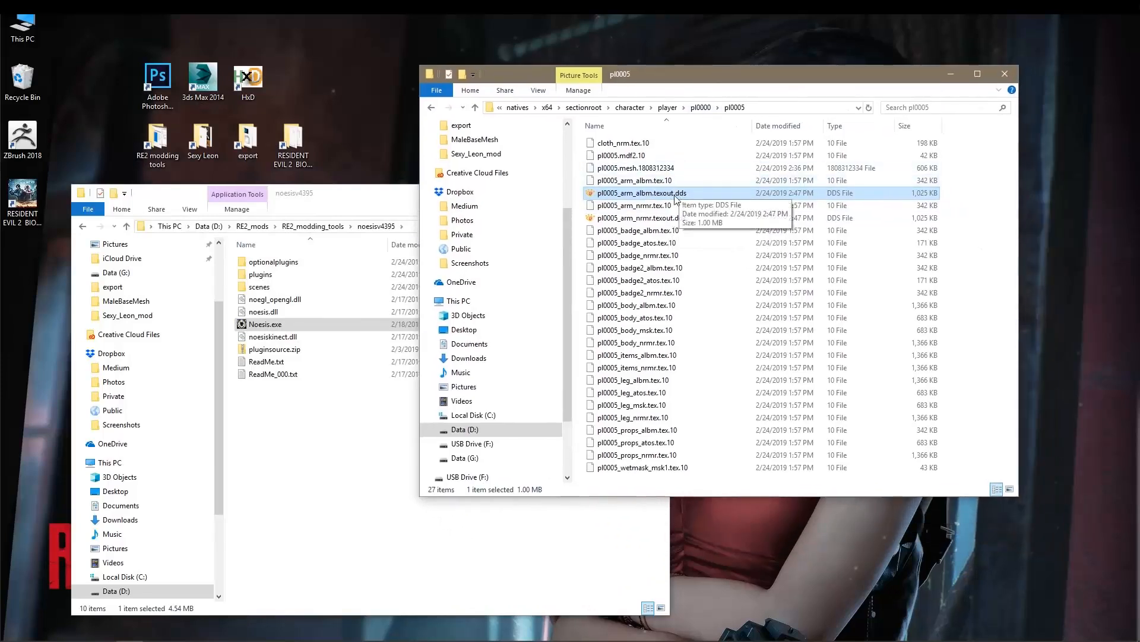
ctrl+click(704, 219)
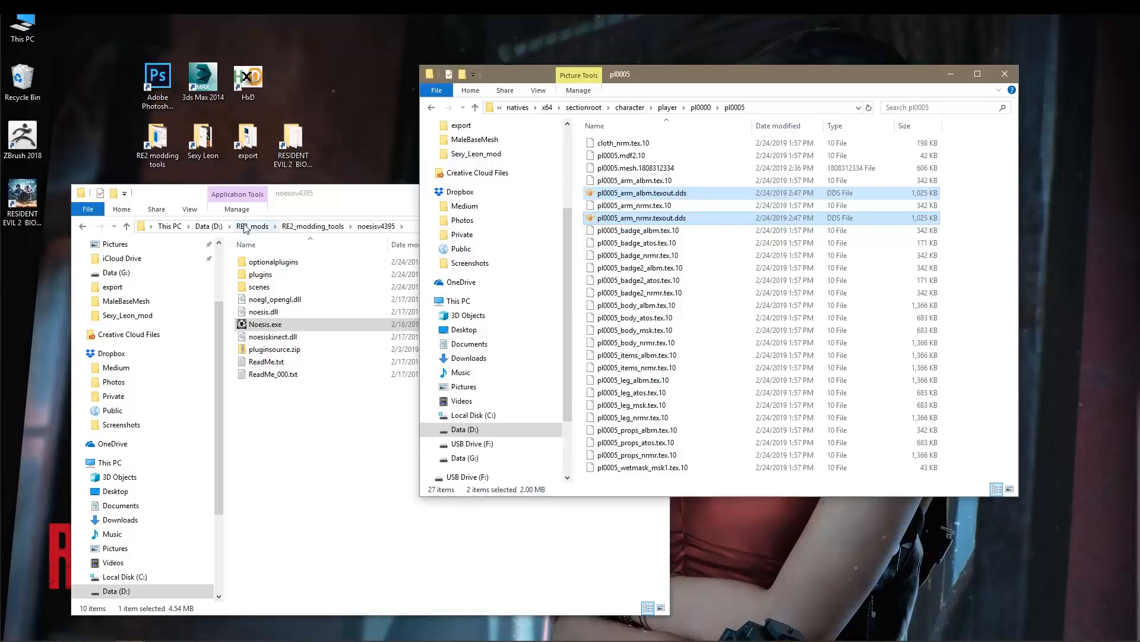
Review the Intel Texture Works Plugin for Photoshop download page in the browser, and return to the pl0005 folder.
click(175, 629)
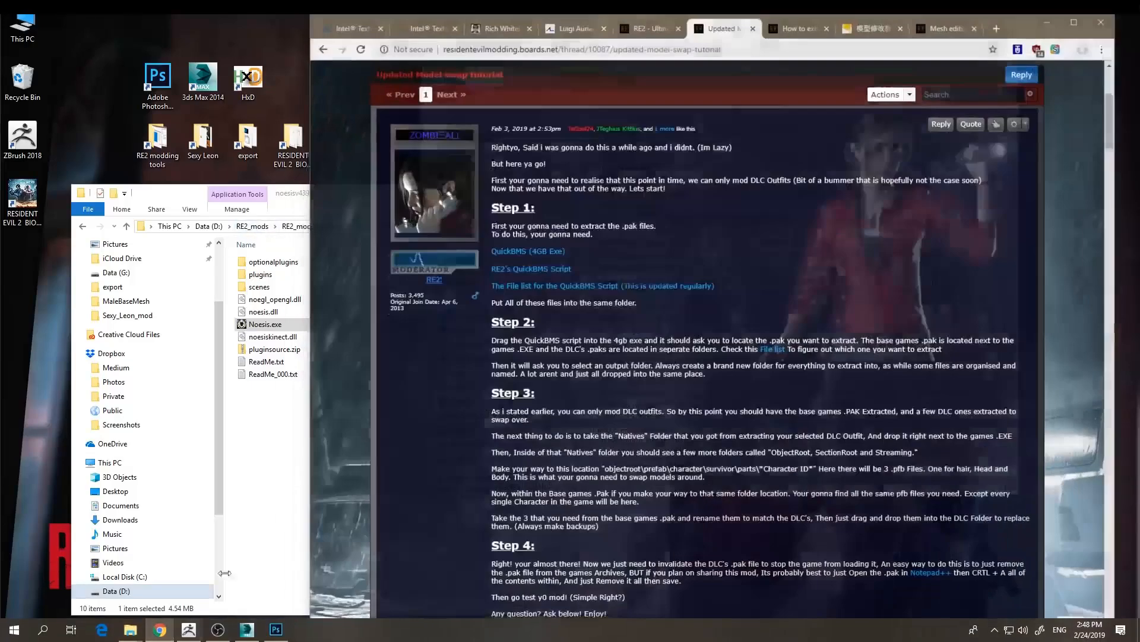
click(352, 20)
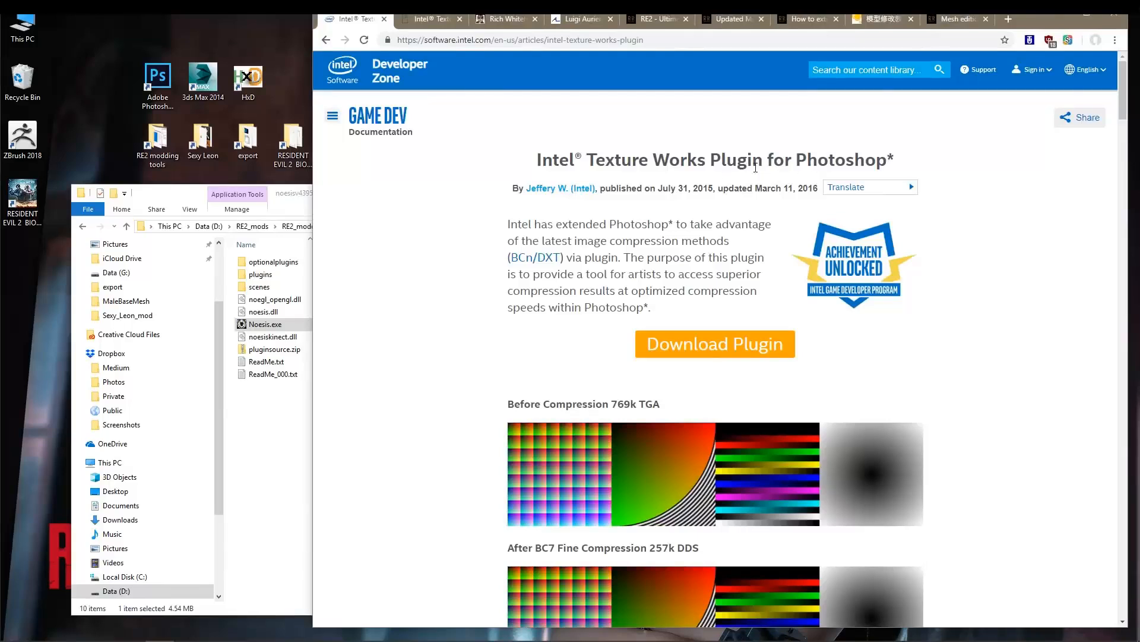
scroll(755, 168, down, 2)
scroll(570, 162, up, 2)
click(1060, 13)
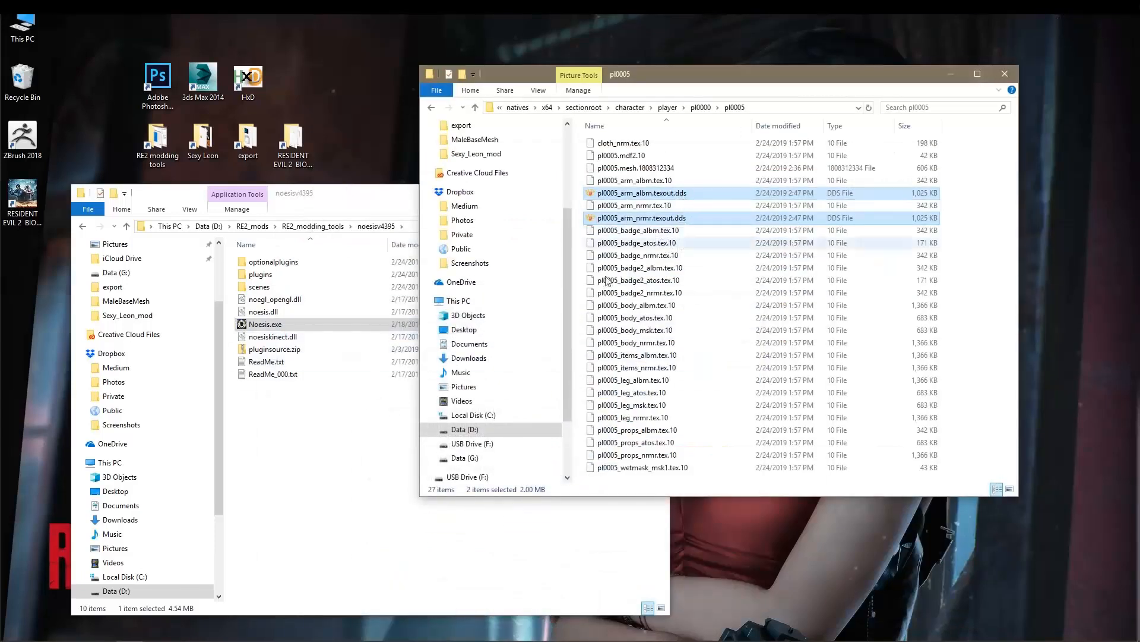
Switch to Photoshop, open pl0005_arm_albm.texout.dds with its transparency loaded as an alpha channel, and float the document in its own window.
click(276, 629)
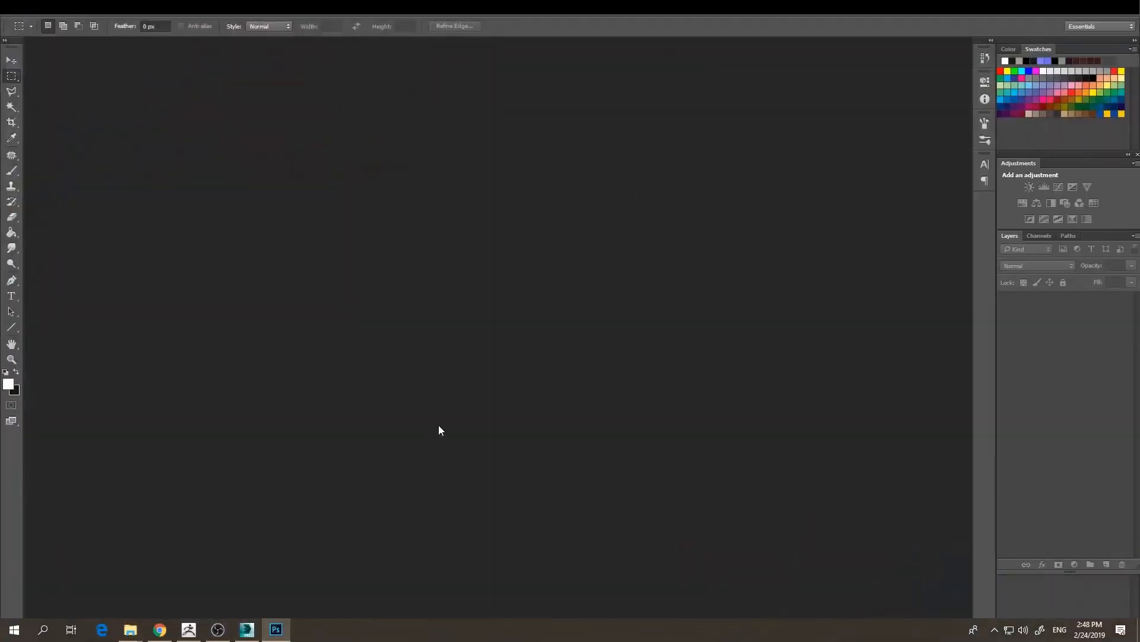
key(alt+Tab)
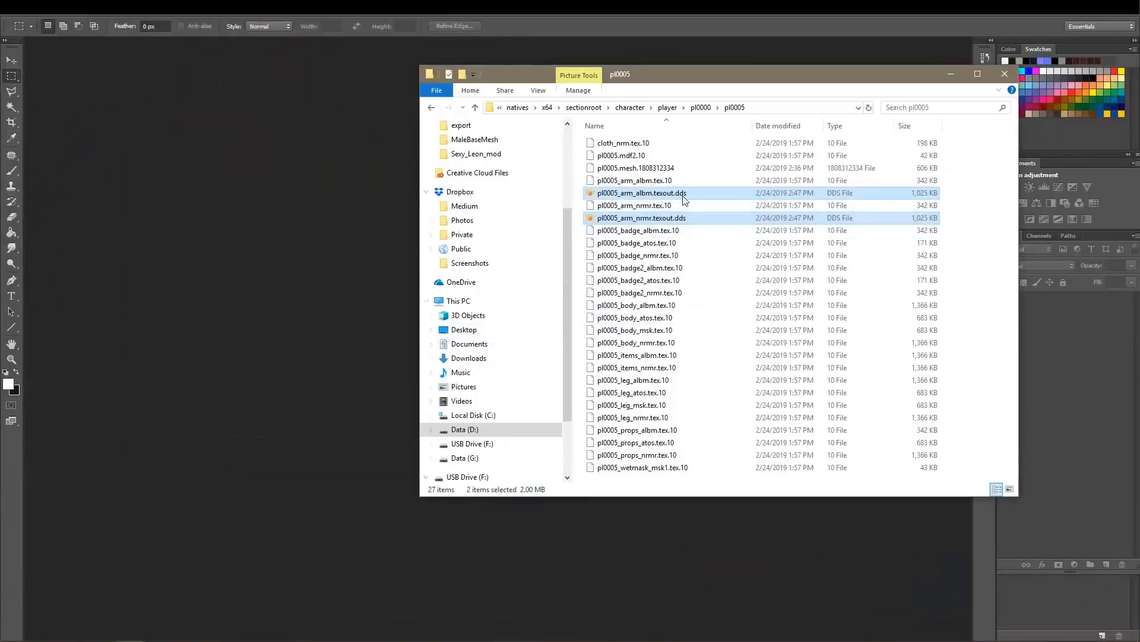
drag(634, 198, 321, 228)
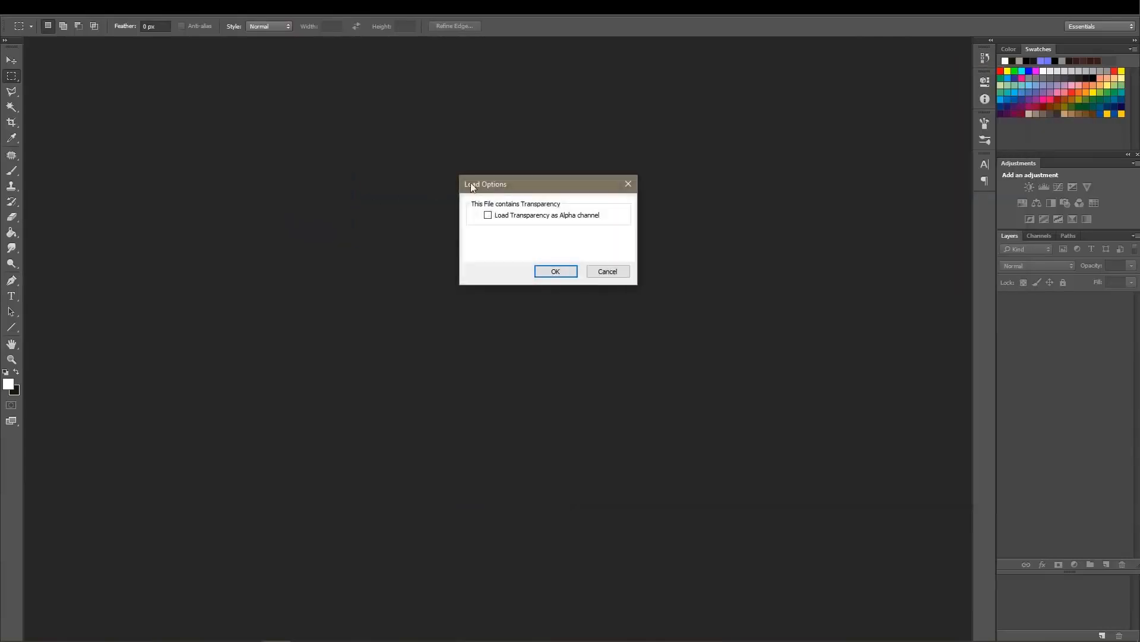
drag(530, 184, 537, 205)
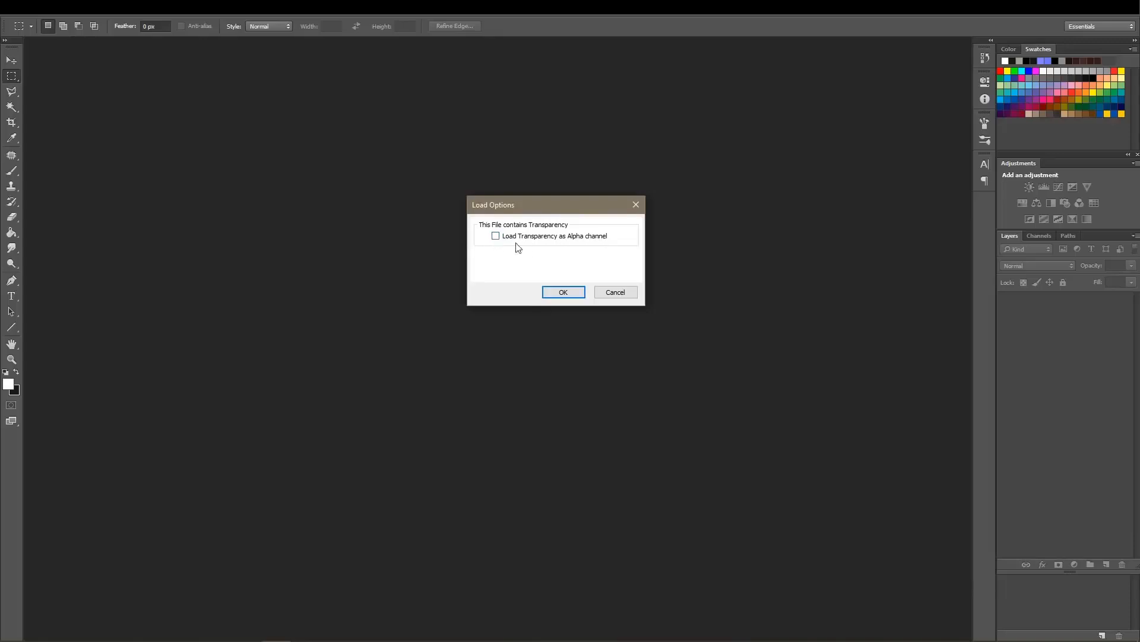
click(563, 292)
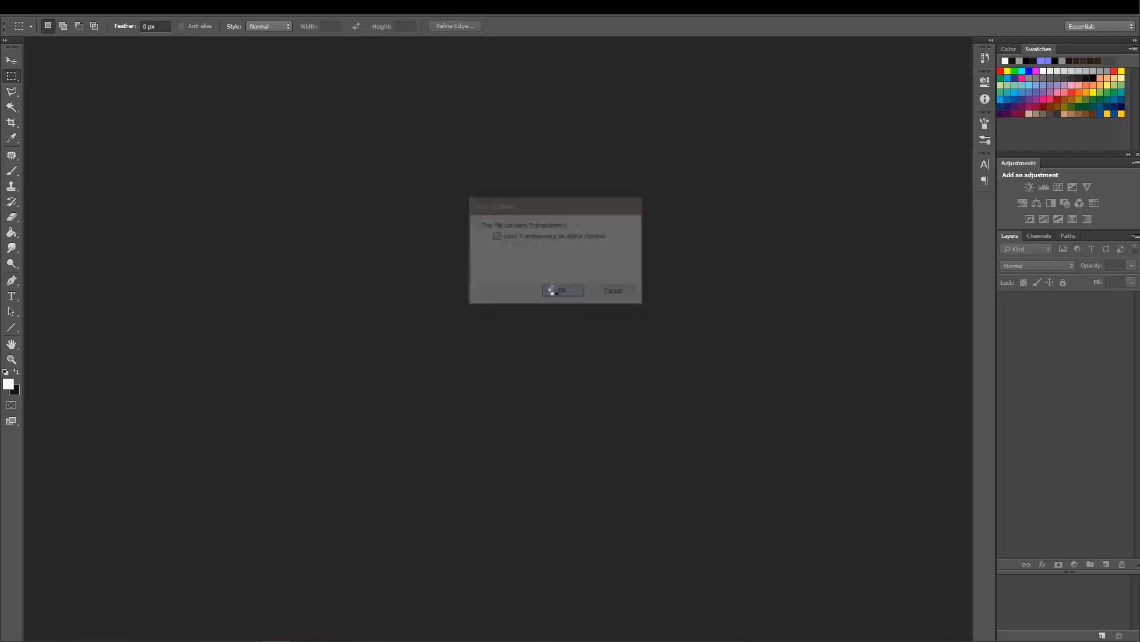
drag(140, 43, 175, 86)
Open pl0005_arm_nrmr.texout.dds with its transparency loaded as an alpha channel, and float it beside the albm document.
key(alt+Tab)
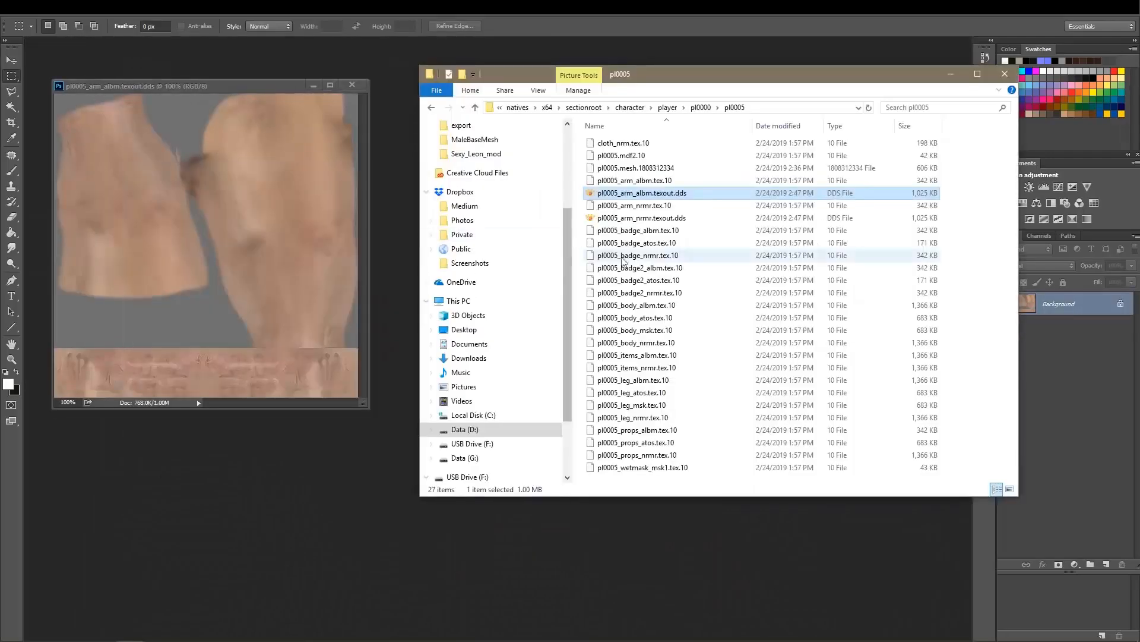
drag(642, 217, 369, 479)
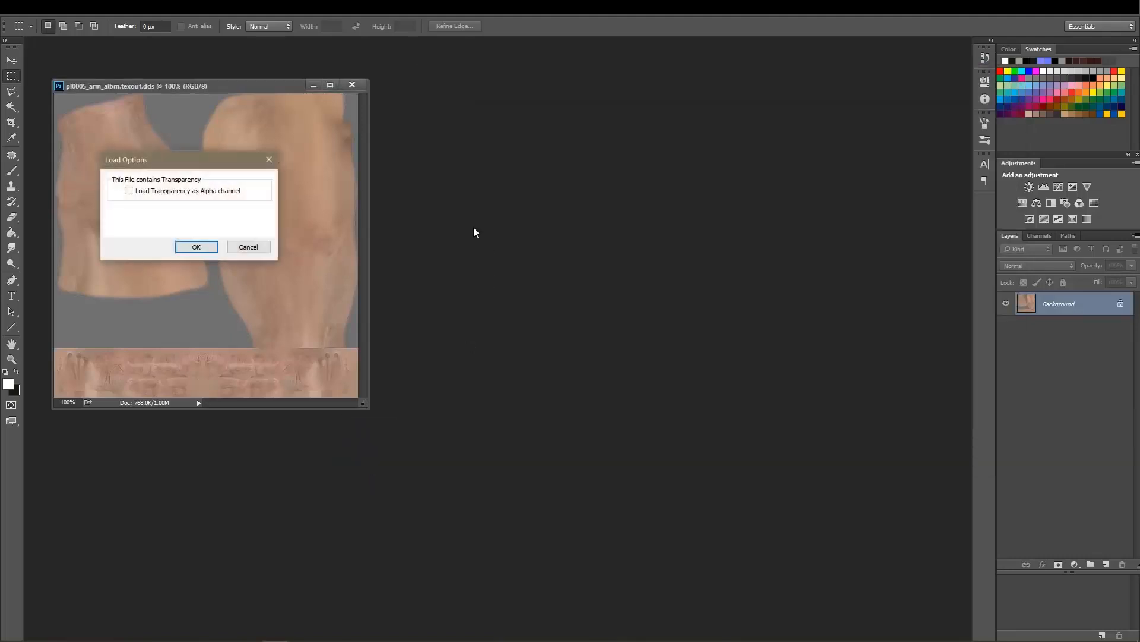
click(129, 191)
click(202, 247)
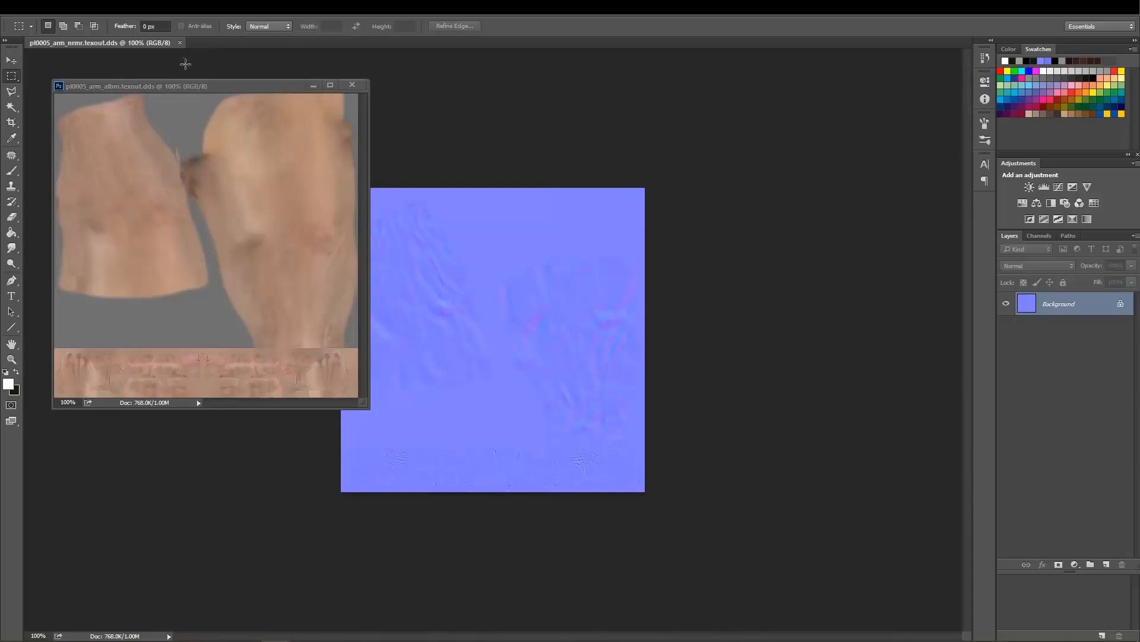
drag(114, 40, 705, 80)
drag(194, 85, 417, 106)
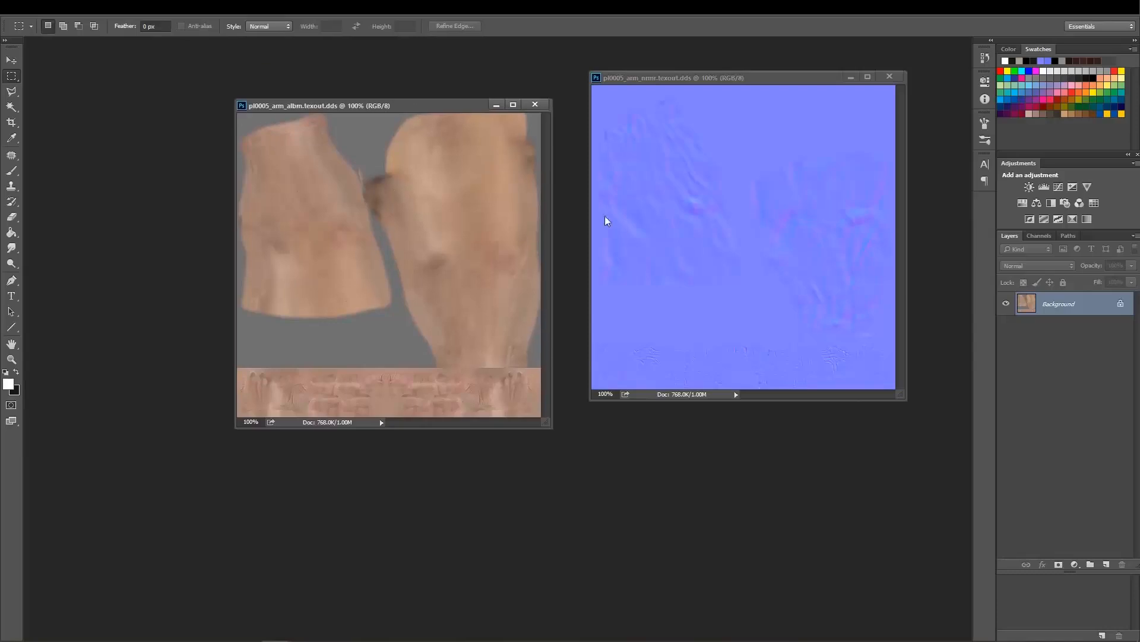
Inspect the Alpha 1 channel of pl0005_arm_albm.texout.dds, and return to its RGB composite.
click(1036, 239)
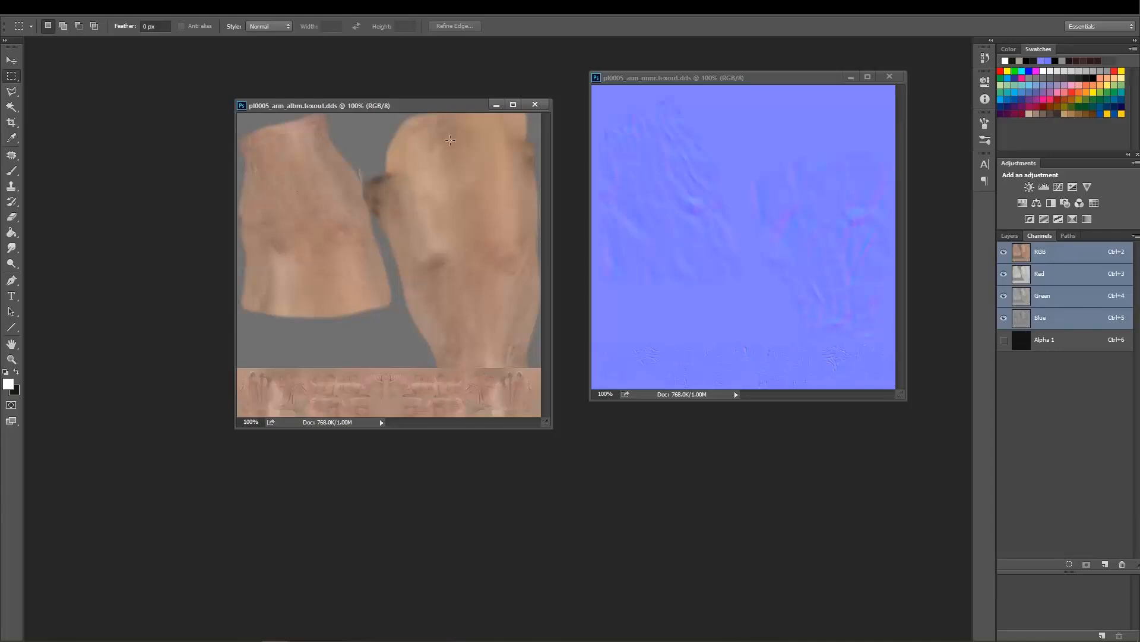
drag(432, 112, 423, 121)
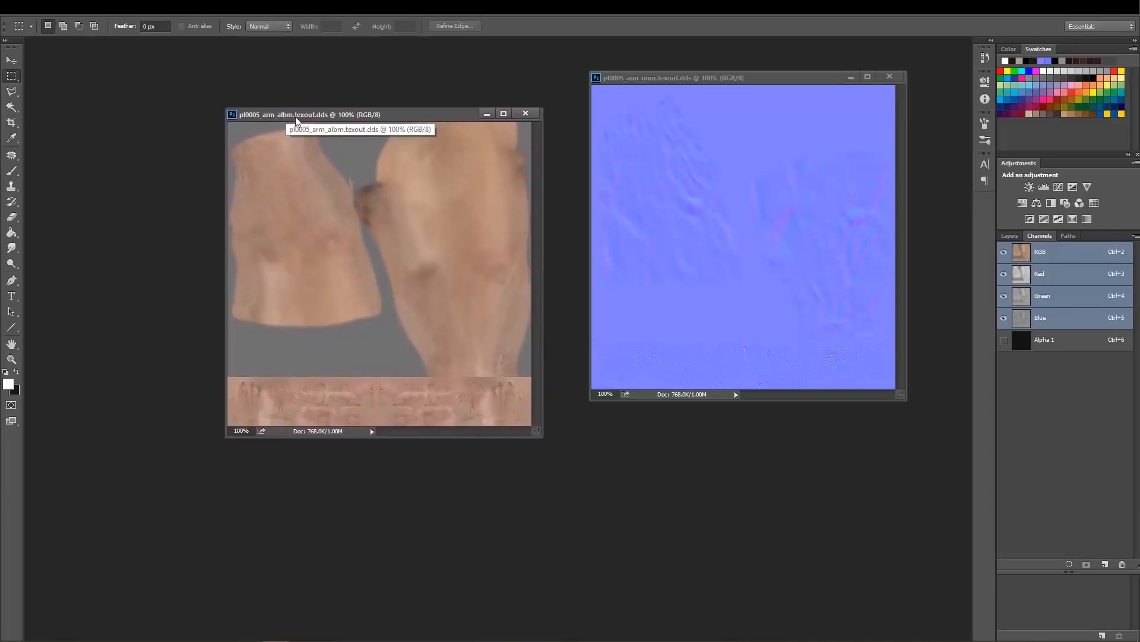
click(1049, 345)
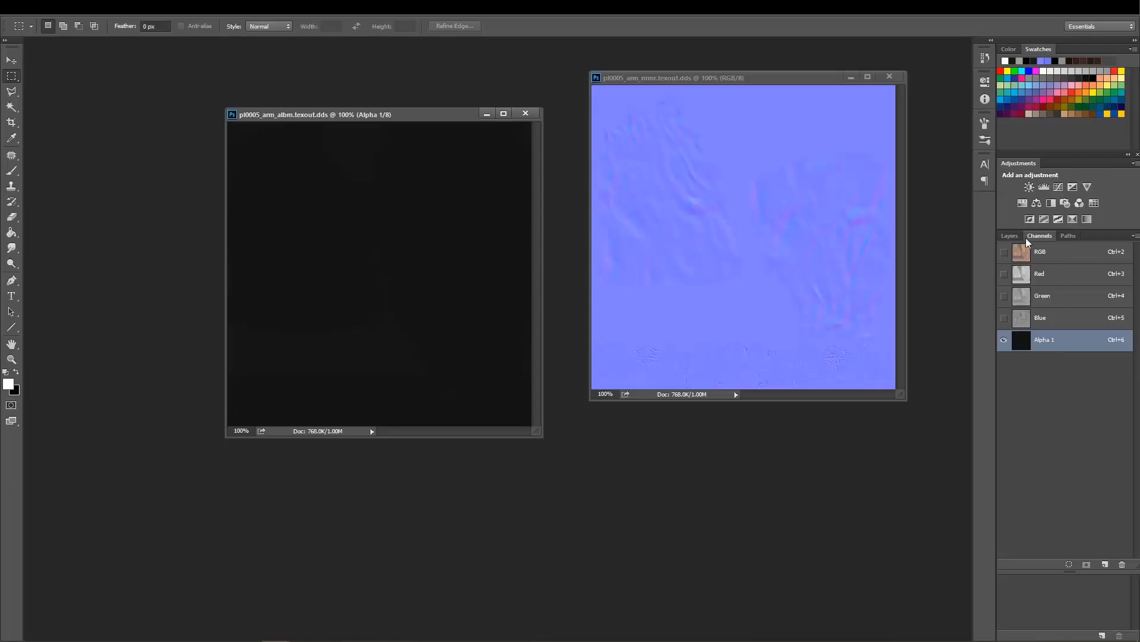
drag(397, 118, 383, 144)
click(1045, 252)
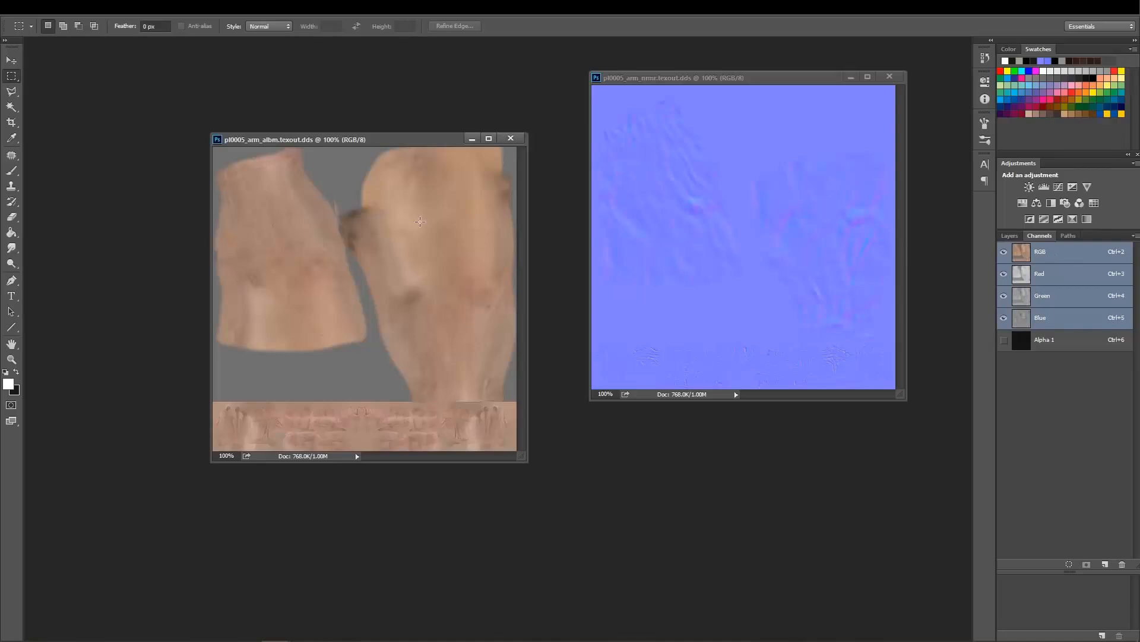
Bring pl0005_arm_nrmr.texout.dds to the front and display only its Alpha 1 channel for inspection.
drag(705, 78, 708, 114)
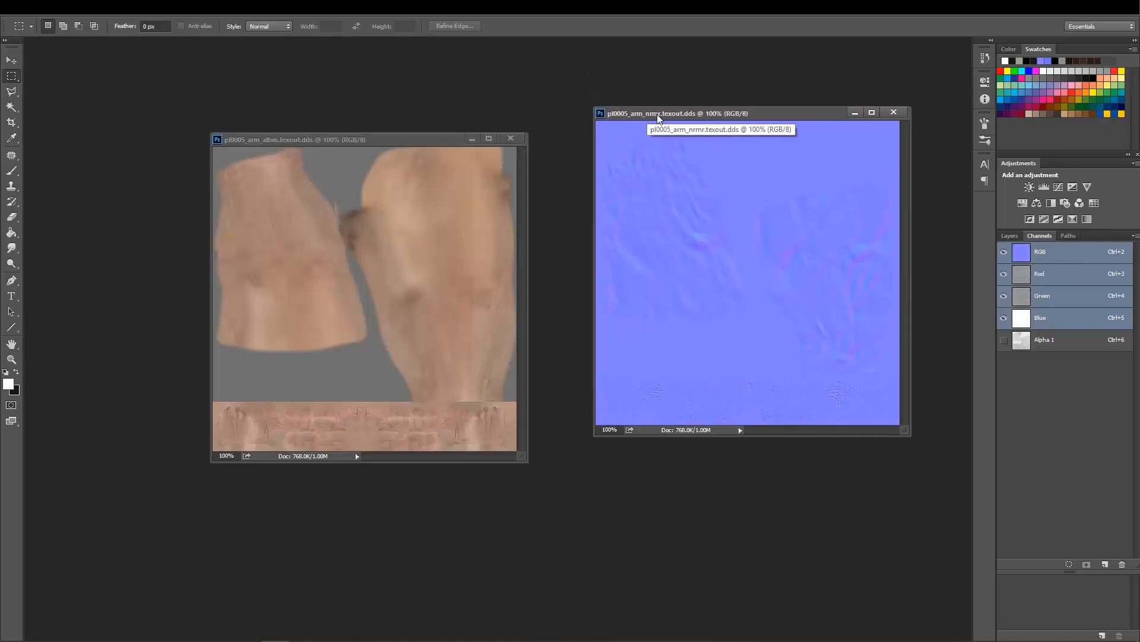
drag(716, 117, 721, 119)
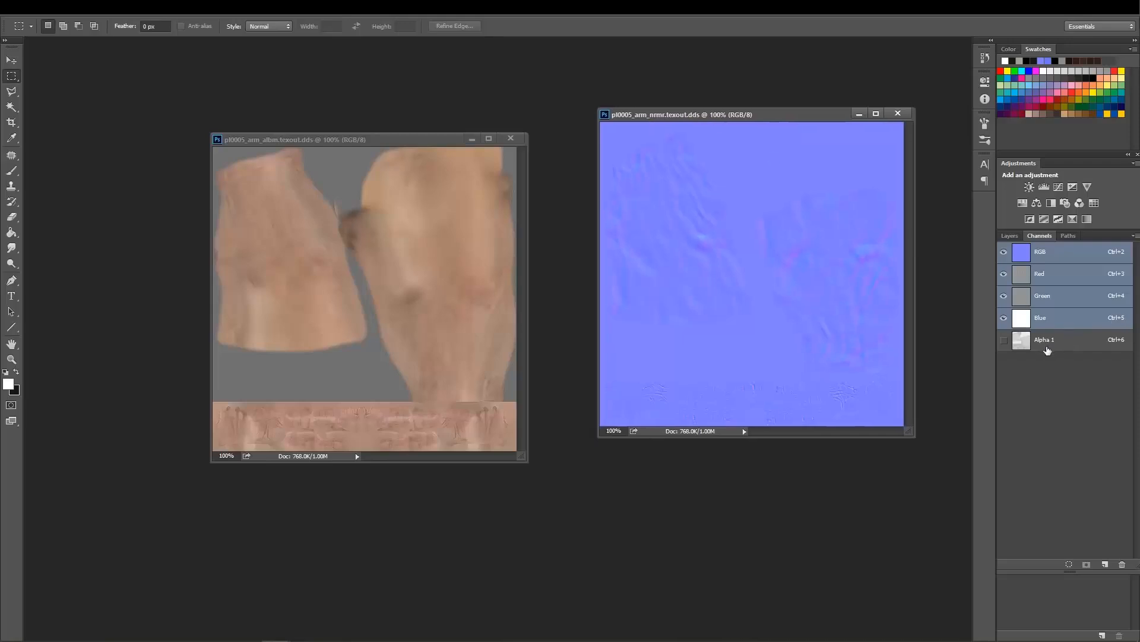
click(1063, 347)
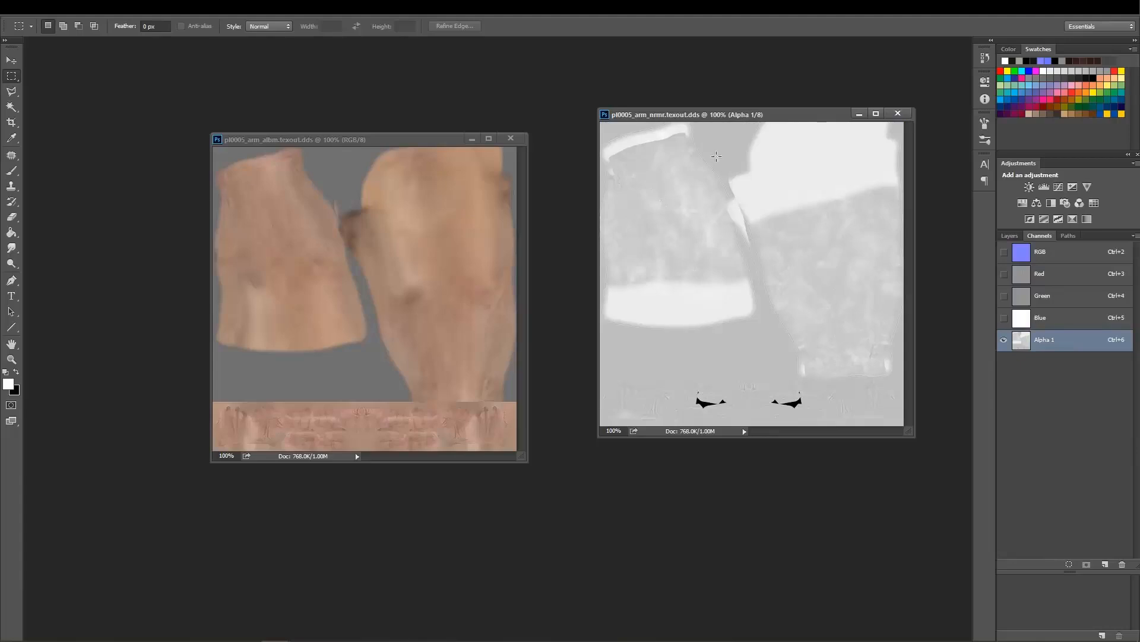
drag(709, 119, 701, 135)
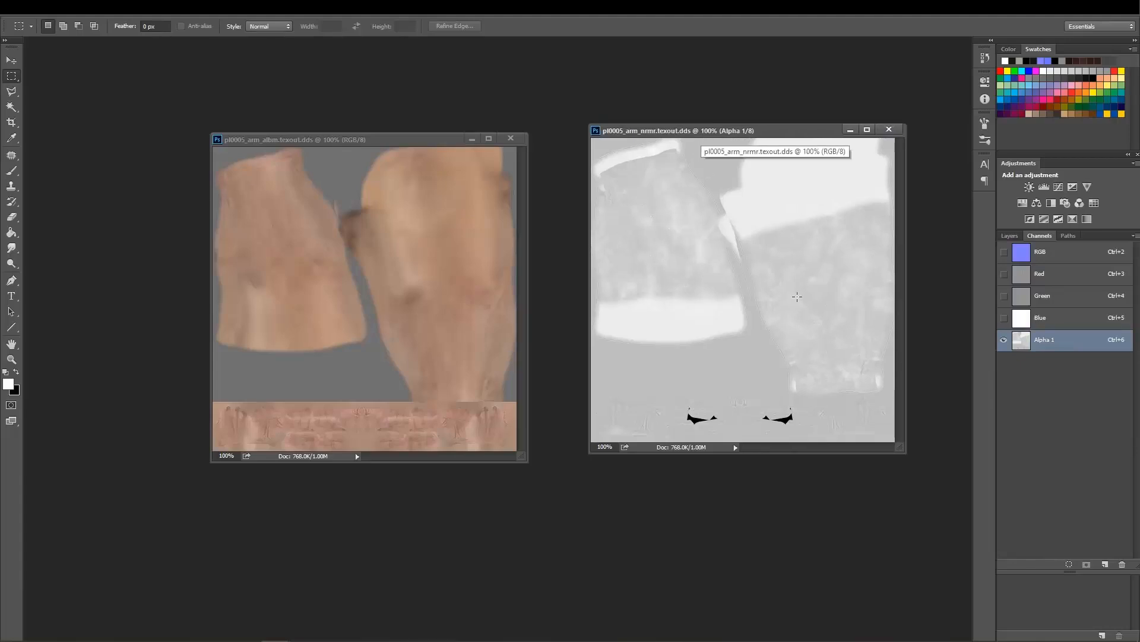
Display the Alpha 1 channel of the albm texture, and compare the nrmr texture's RGB composite with its Alpha 1 channel.
drag(420, 140, 329, 91)
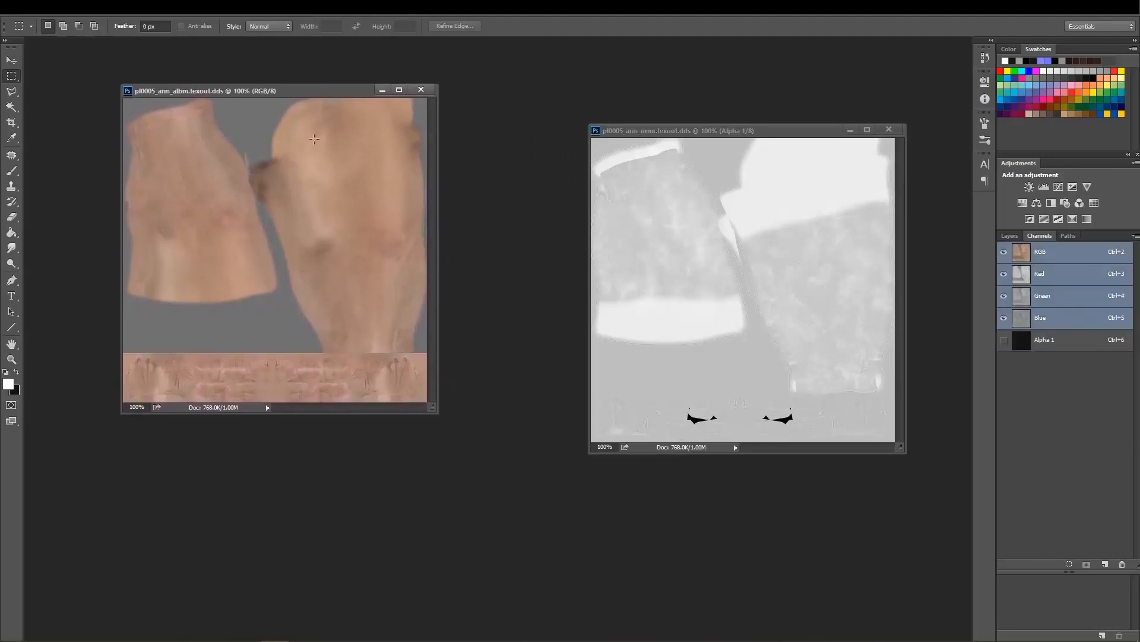
click(1058, 344)
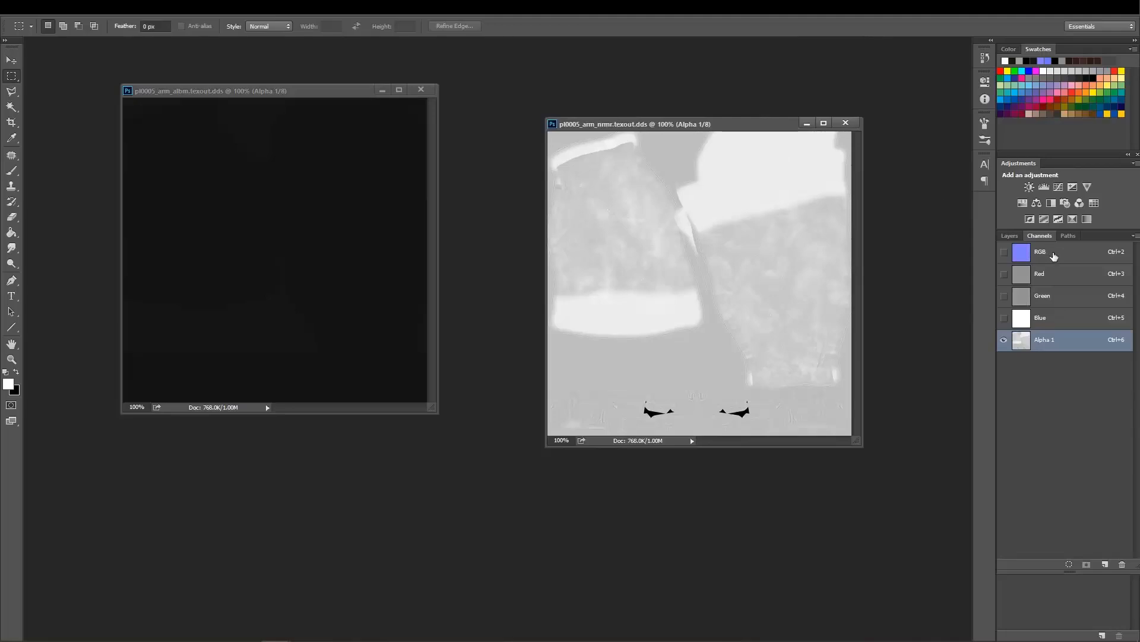
key(ctrl+2)
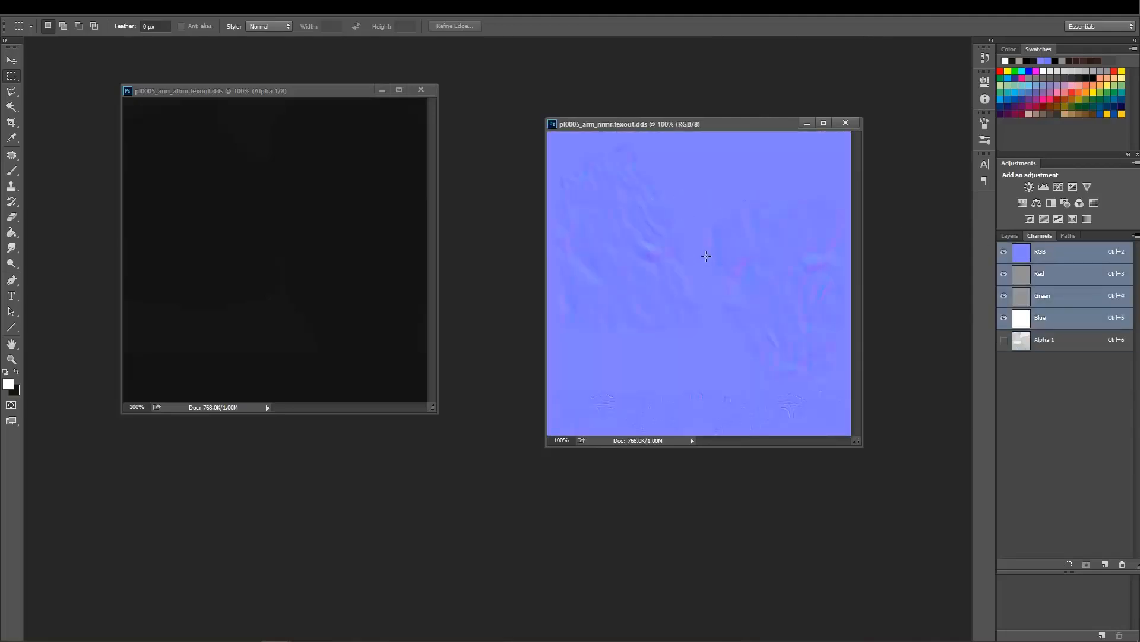
click(1046, 351)
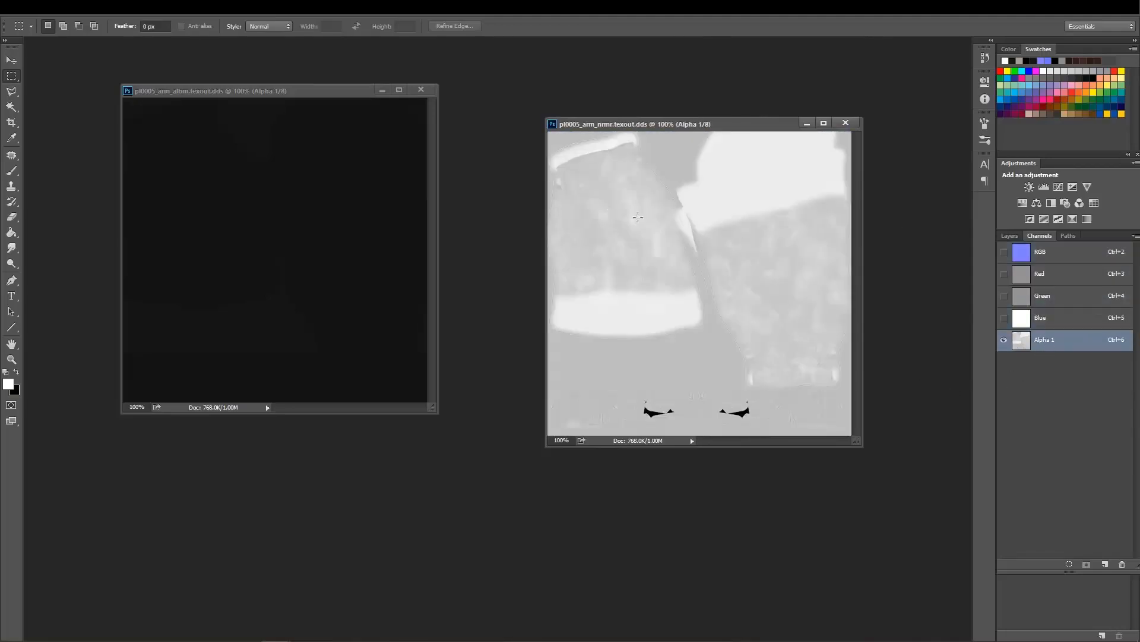
Line up the albm and nrmr documents side by side to compare their alpha channels.
drag(685, 127, 726, 94)
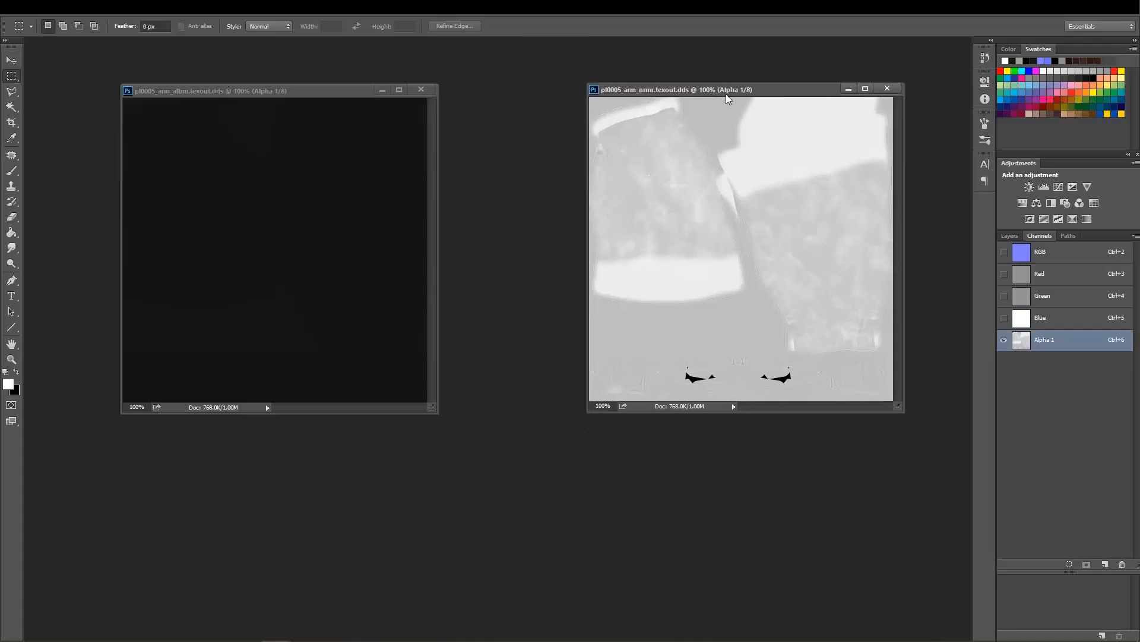
drag(322, 94, 455, 91)
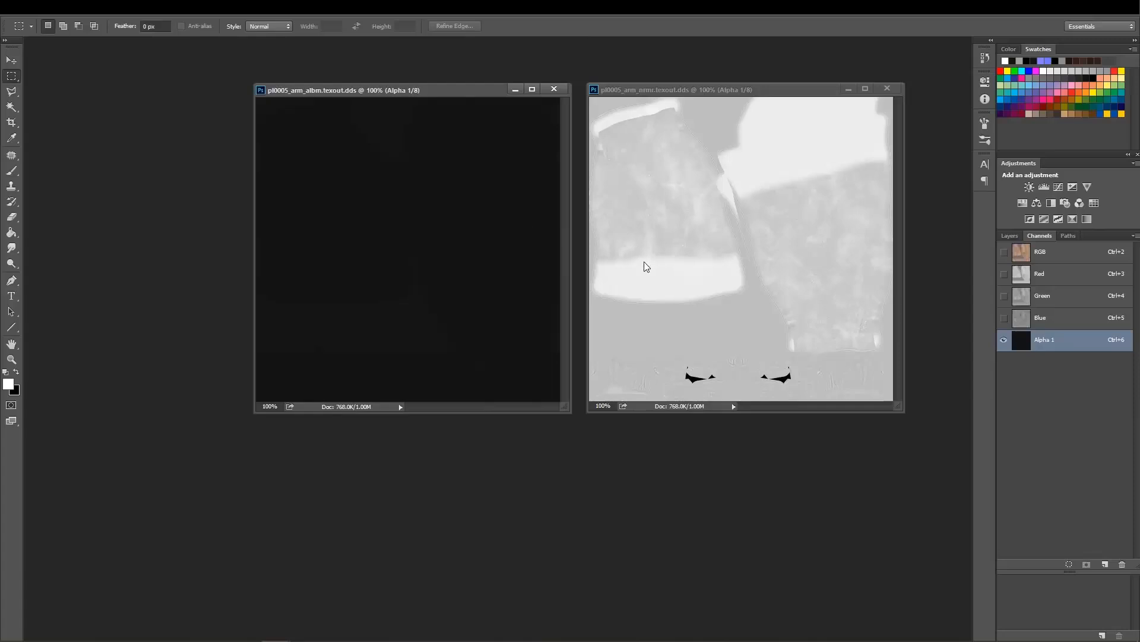
drag(446, 95, 418, 92)
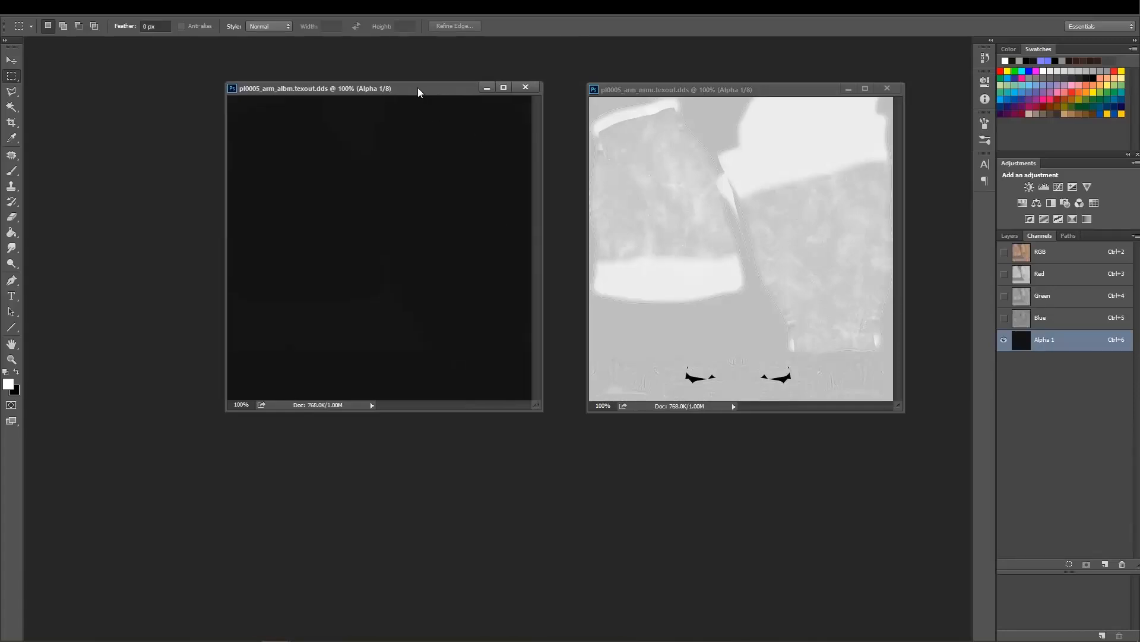
drag(670, 91, 678, 92)
drag(442, 96, 458, 95)
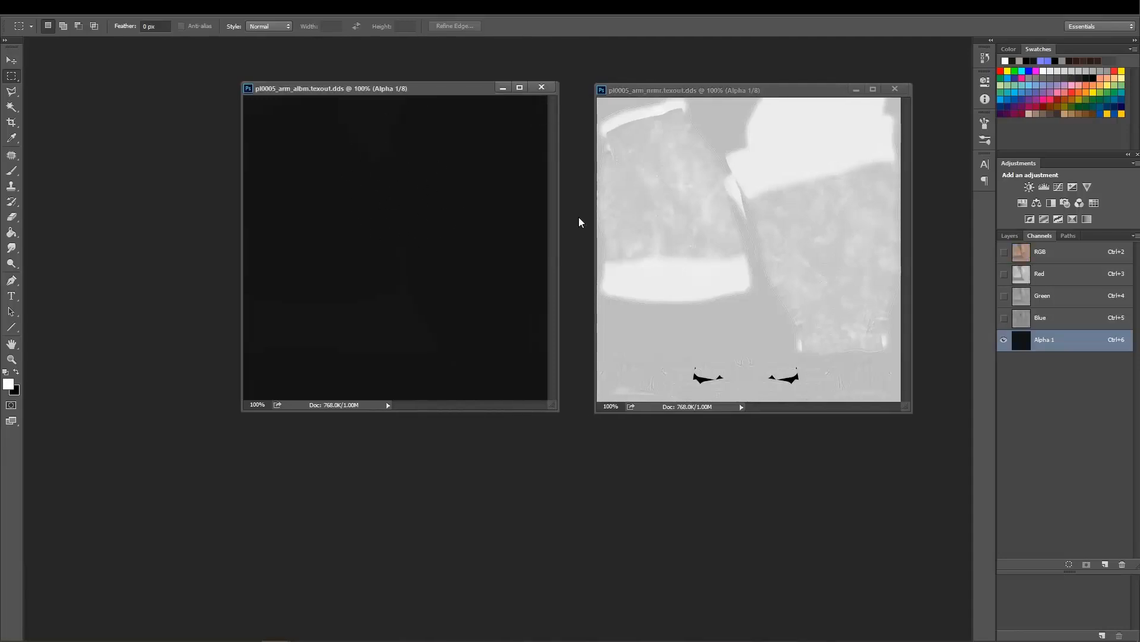
Return both the albm and nrmr textures to their RGB composite view and rearrange their windows.
click(1039, 253)
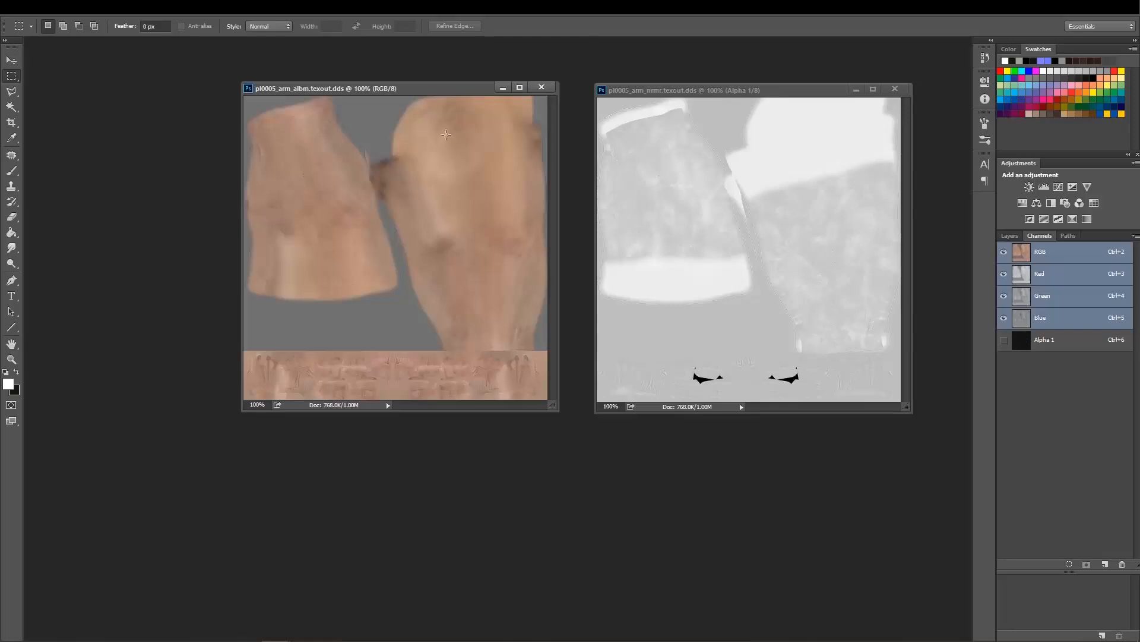
drag(431, 94, 449, 84)
drag(648, 90, 666, 82)
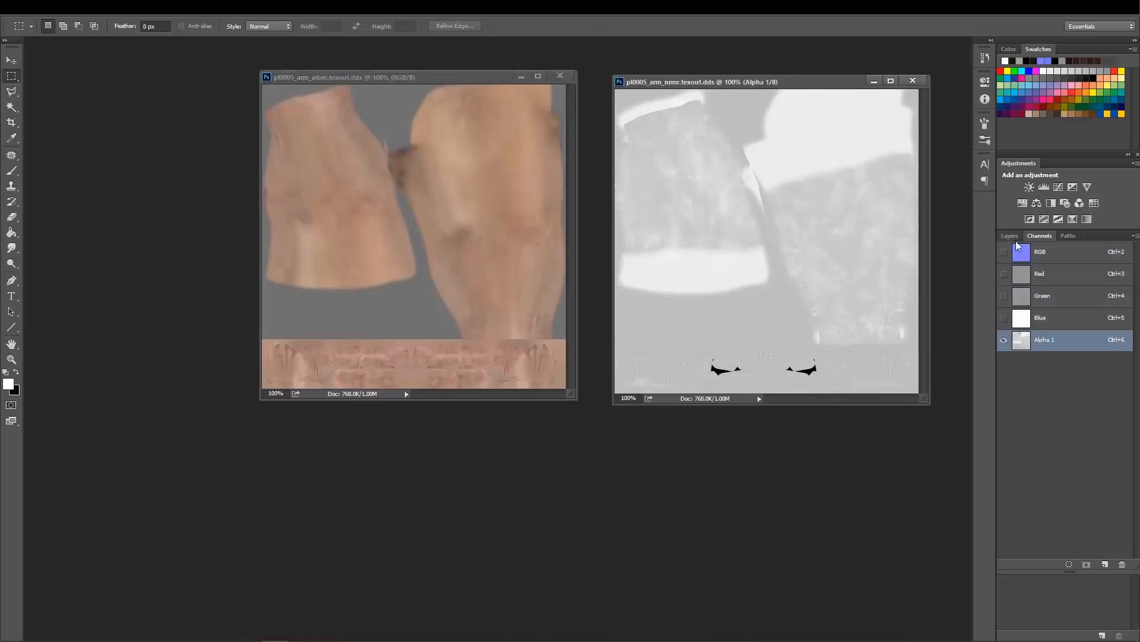
click(1050, 252)
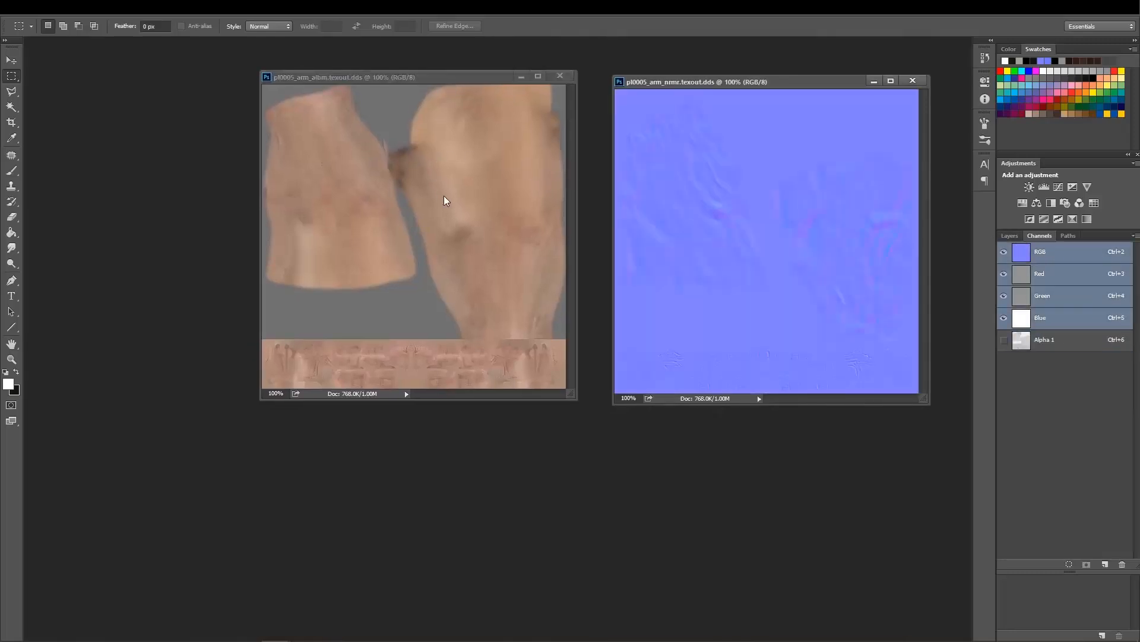
drag(420, 78, 419, 109)
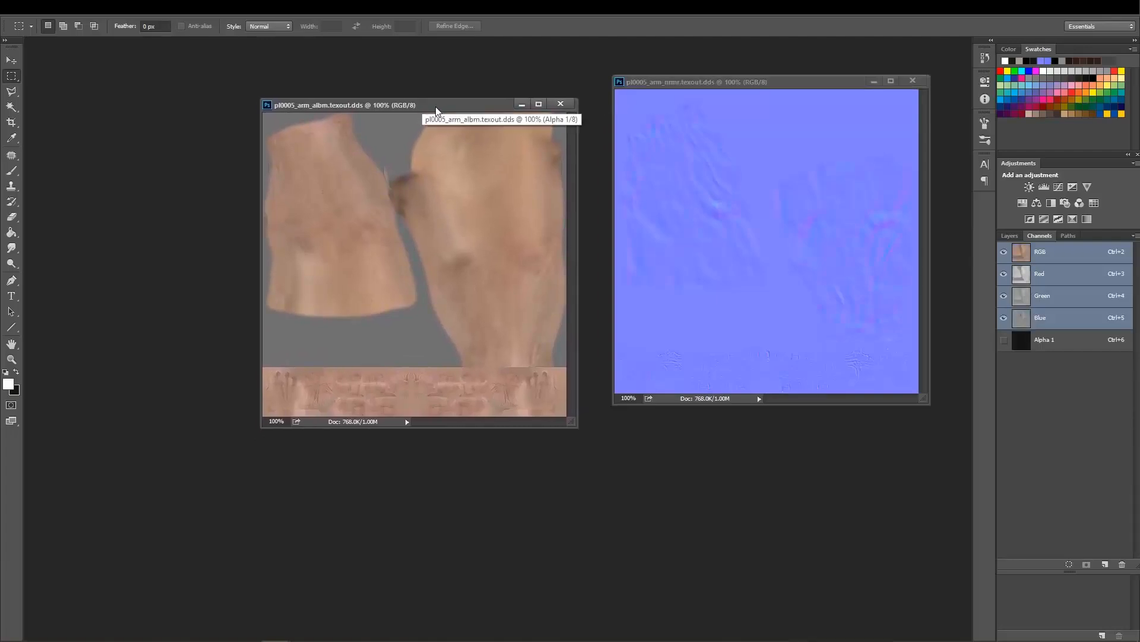
Check the pixel width and height of pl0005_arm_albm.texout.dds in Image Size without changing them, and align its window beside the nrmr document.
right_click(436, 106)
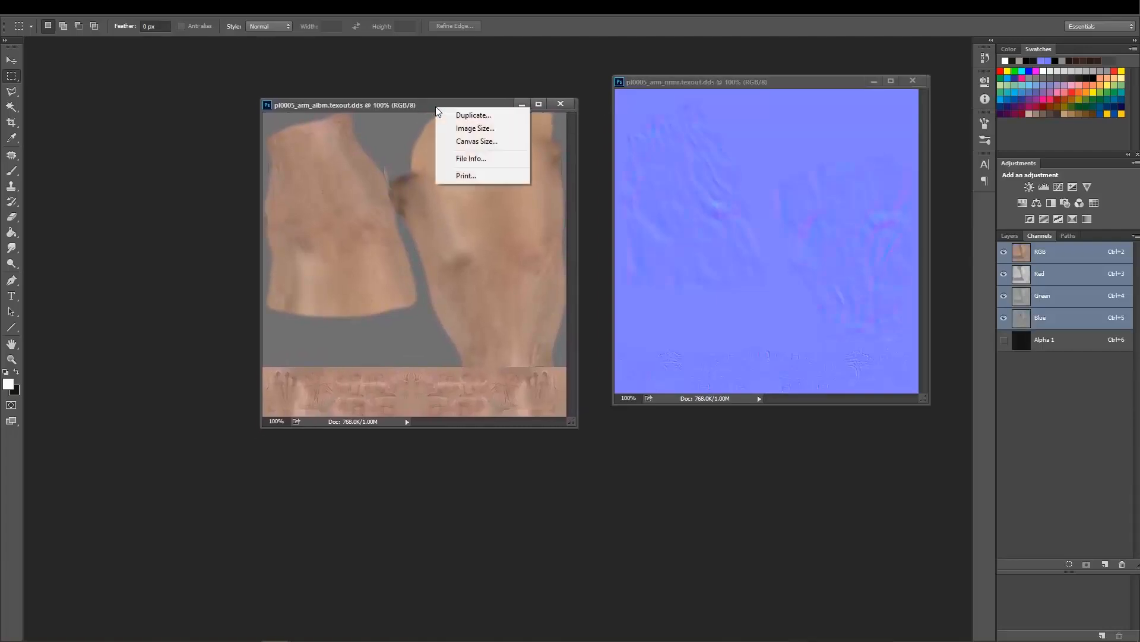
click(469, 128)
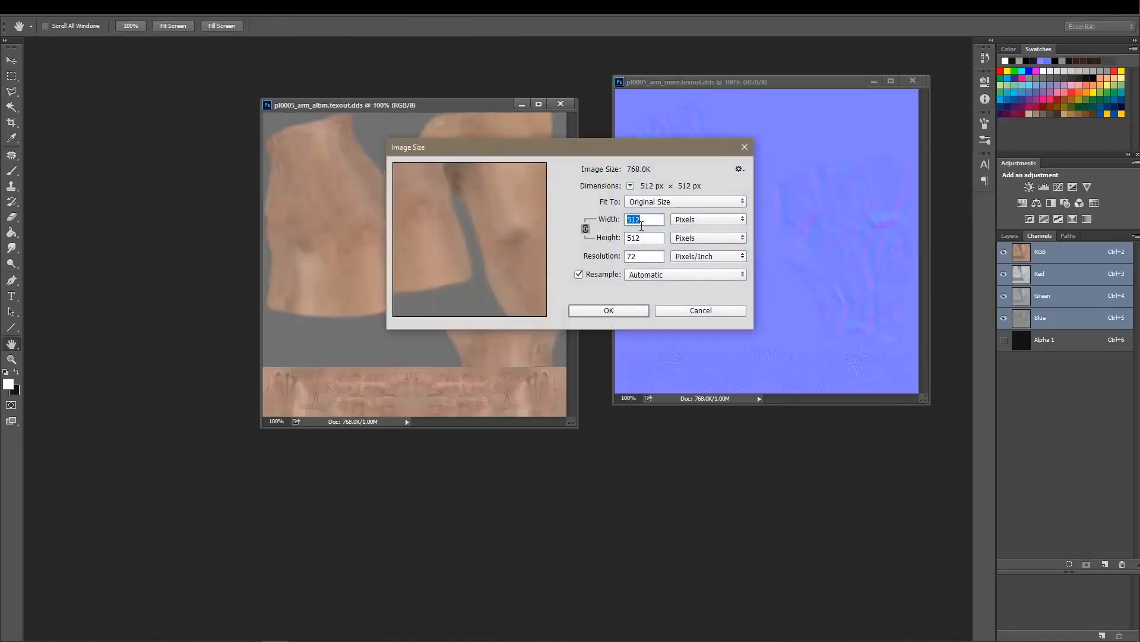
drag(645, 238, 624, 238)
click(695, 310)
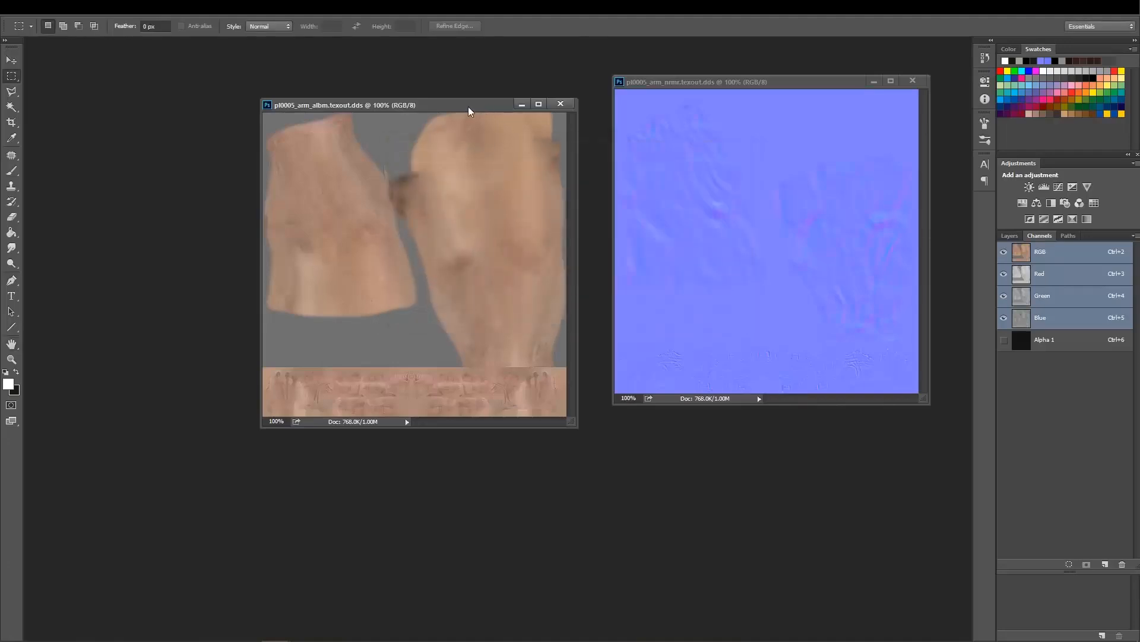
drag(469, 107, 487, 84)
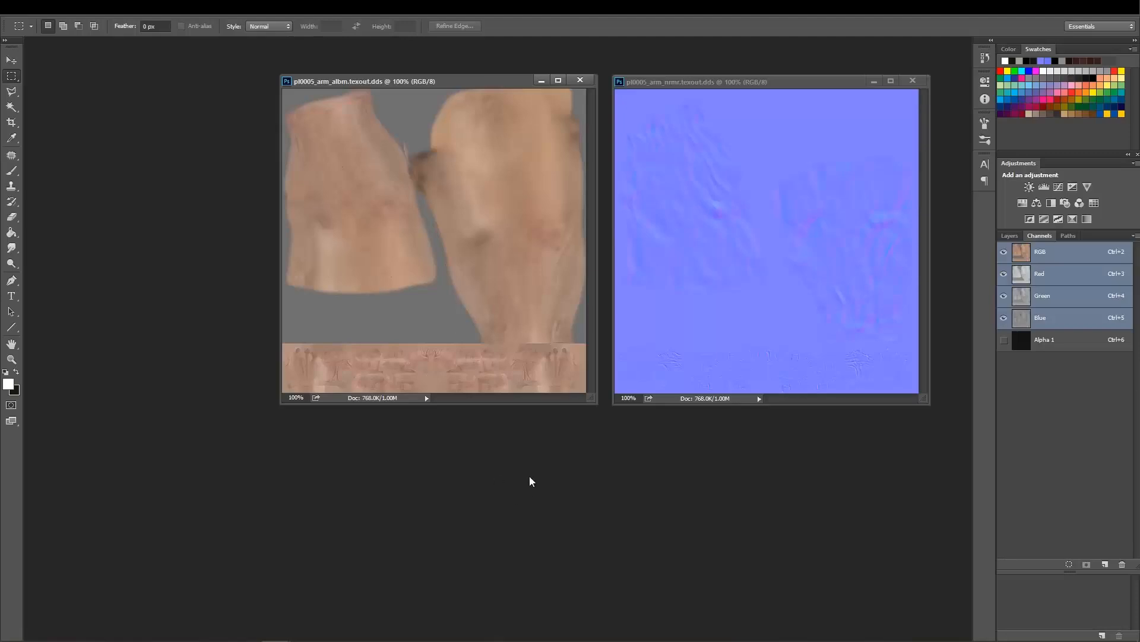
Switch to ZBrush to show the sculpted Leon body model.
key(alt+Tab)
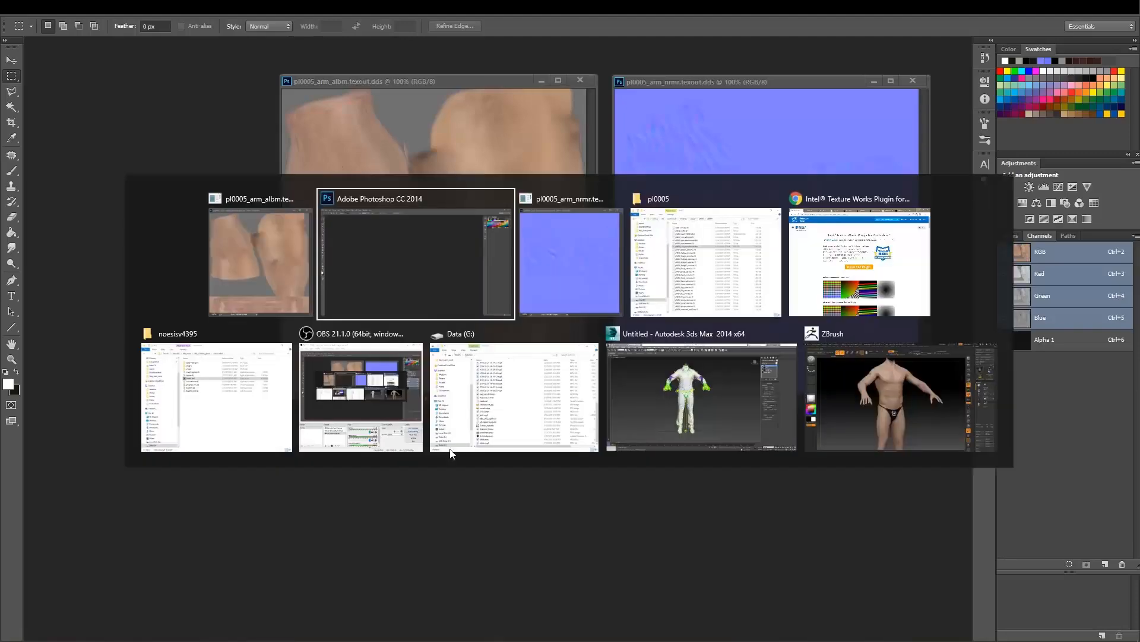
key(alt+Tab)
key(alt+Tab)
key(alt+Tab)
key(alt+Tab)
key(alt+Tab)
key(alt+Tab)
key(alt+Tab)
key(alt+Tab)
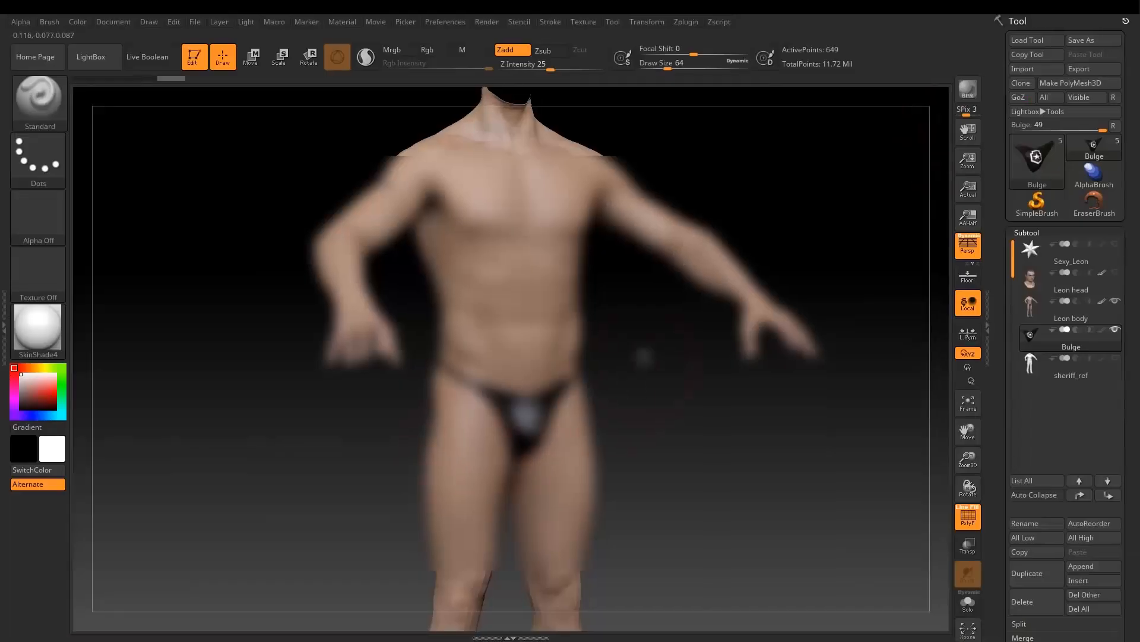
Select the Leon body subtool and show its Texture Map settings with the assigned albedo texture.
drag(618, 455, 670, 483)
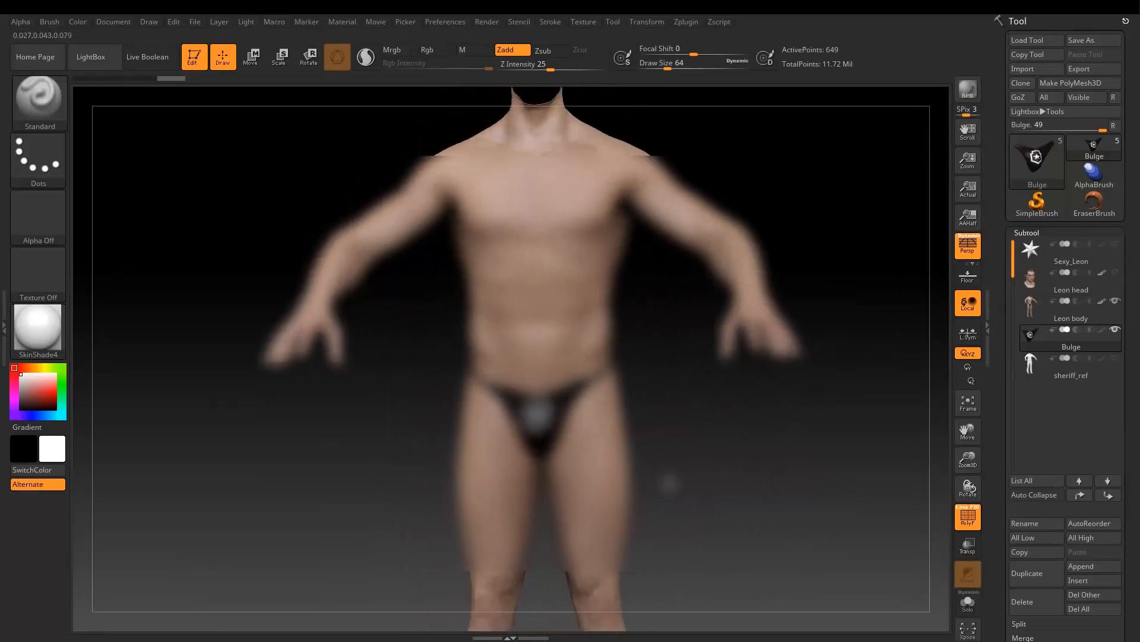
click(1110, 324)
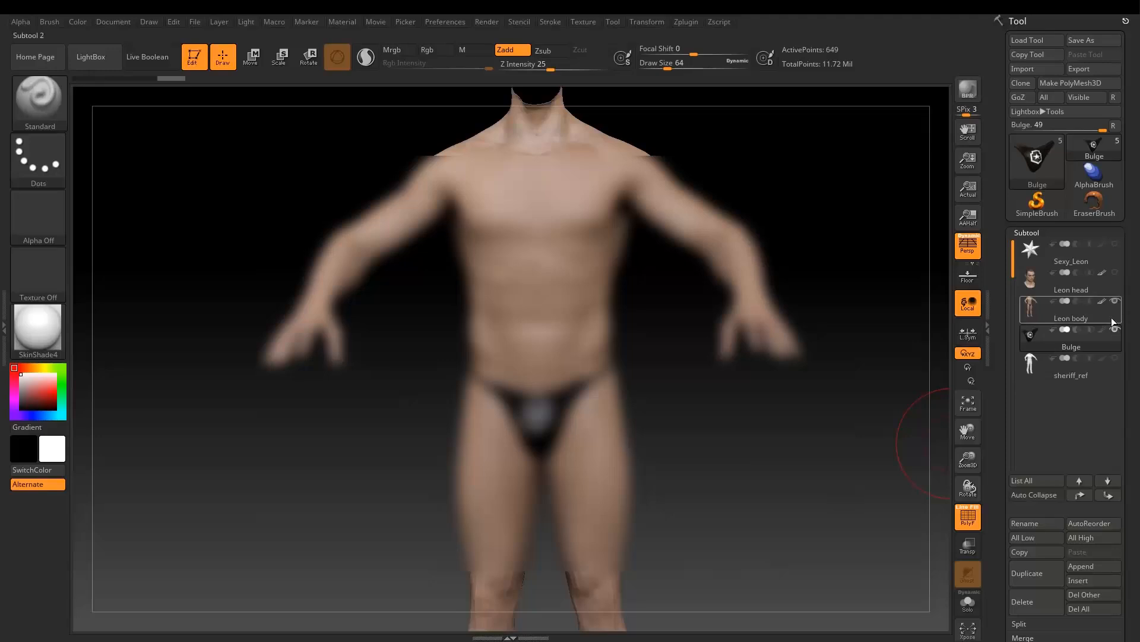
scroll(1125, 331, down, 8)
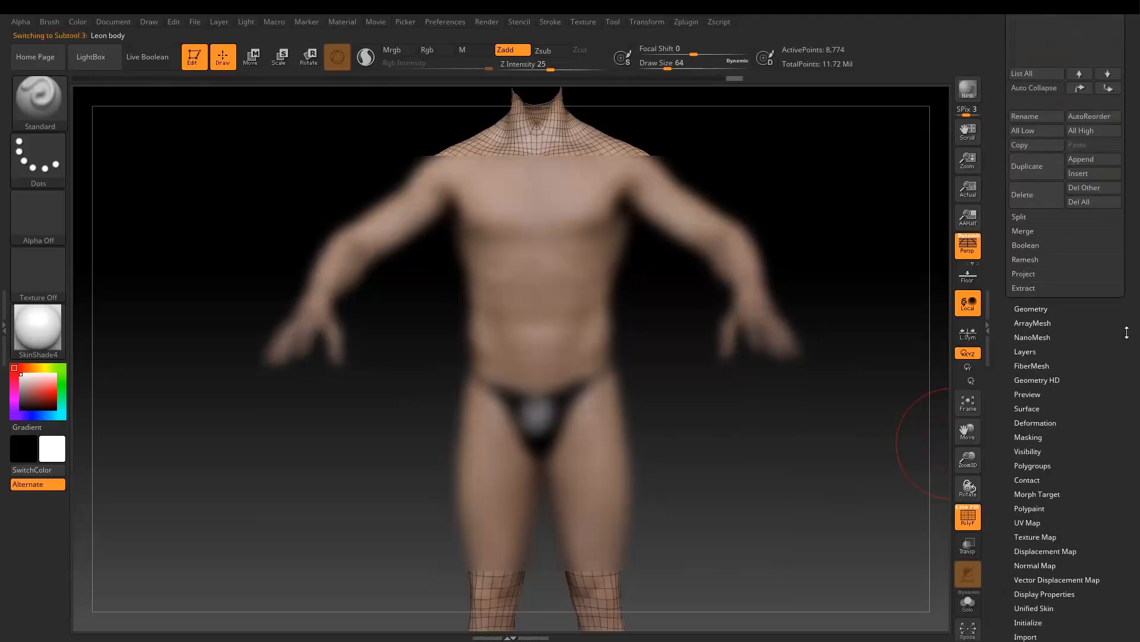
click(1035, 414)
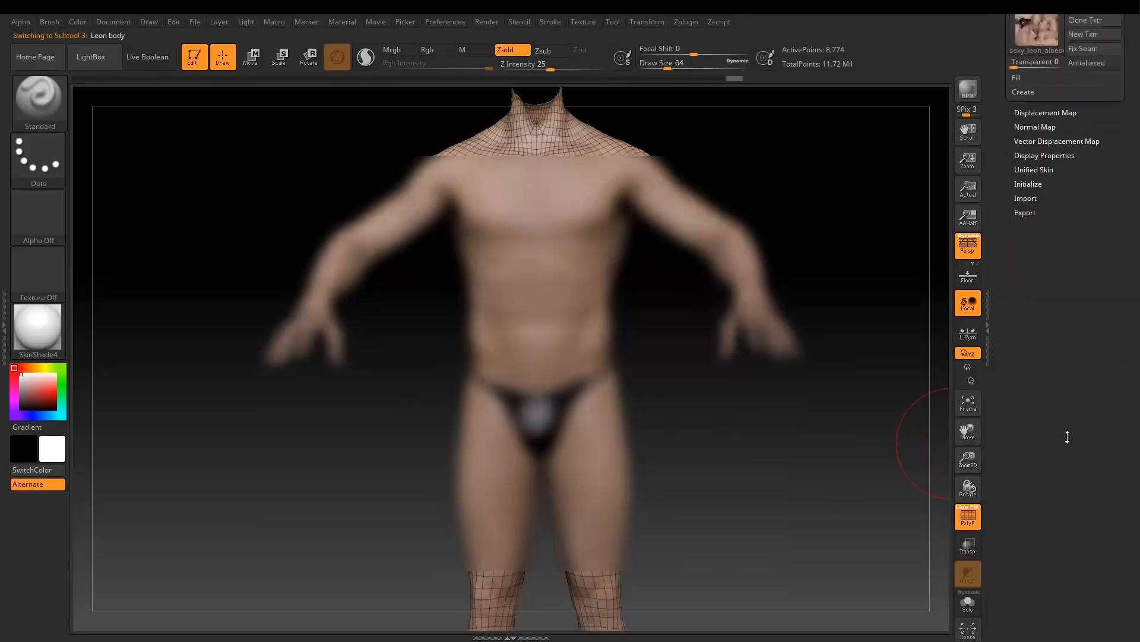
mouse_move(1029, 188)
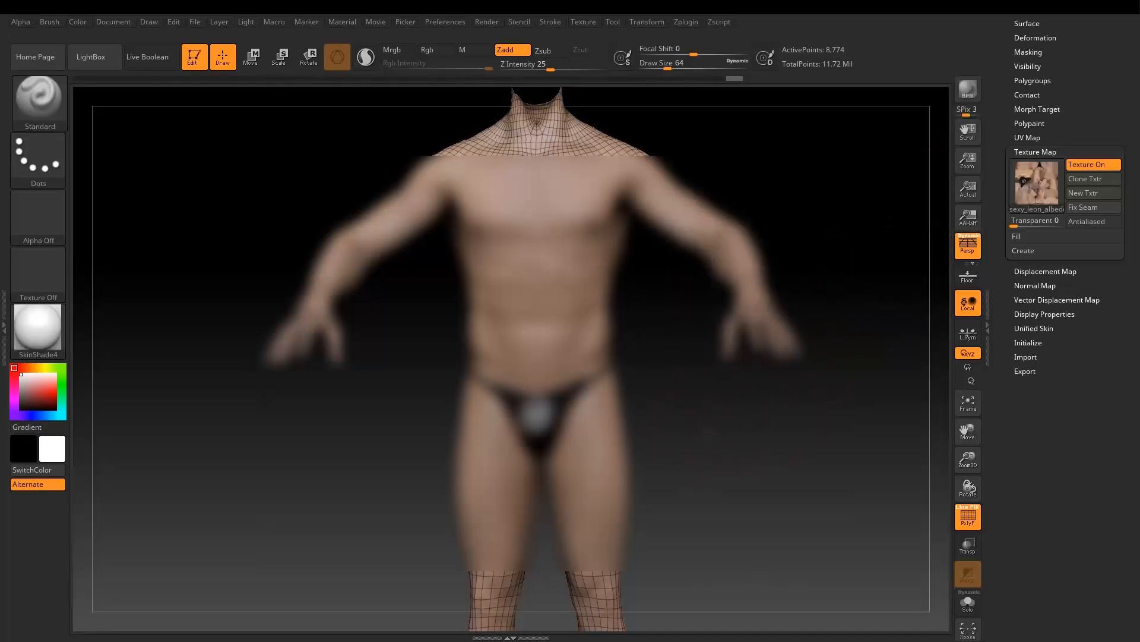
Hide the polygon wireframe on the Leon body and view the textured model from an angle.
drag(756, 420, 717, 429)
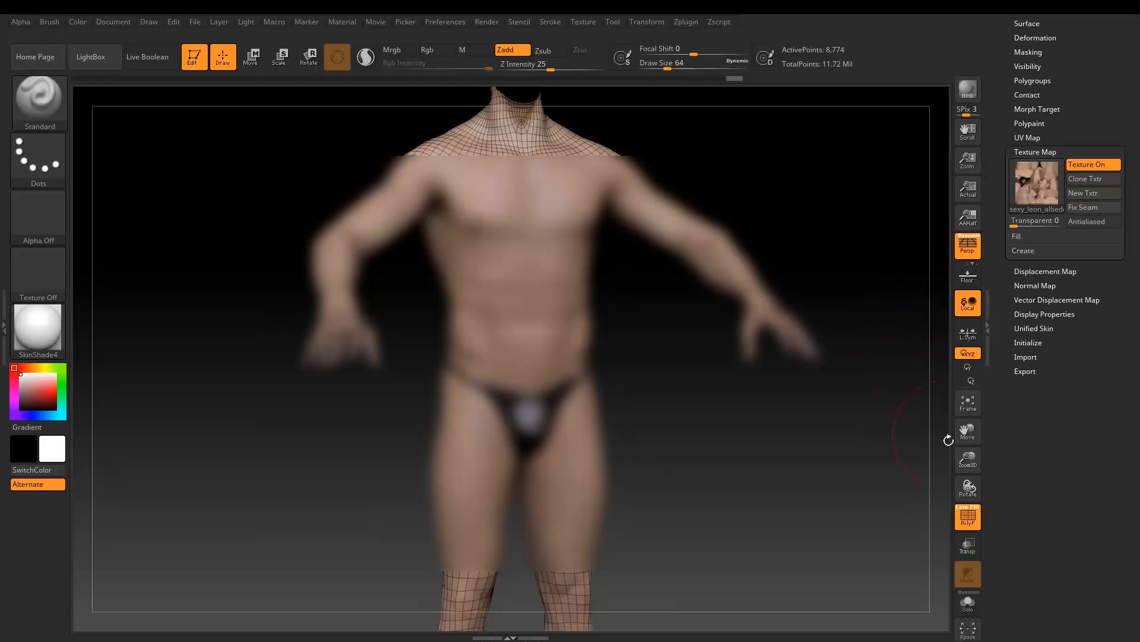
click(968, 516)
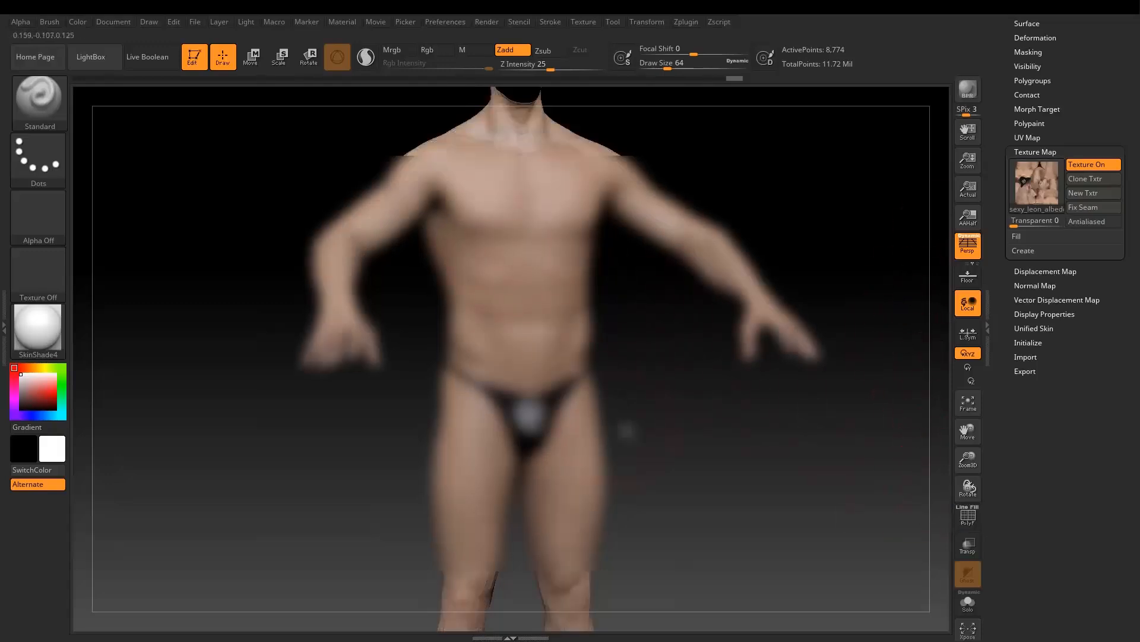
mouse_move(667, 440)
mouse_down()
mouse_move(539, 377)
mouse_move(488, 398)
mouse_move(662, 438)
mouse_up()
Switch from ZBrush to the File Explorer window and go up to the RE2_mods folder.
key(alt+Tab)
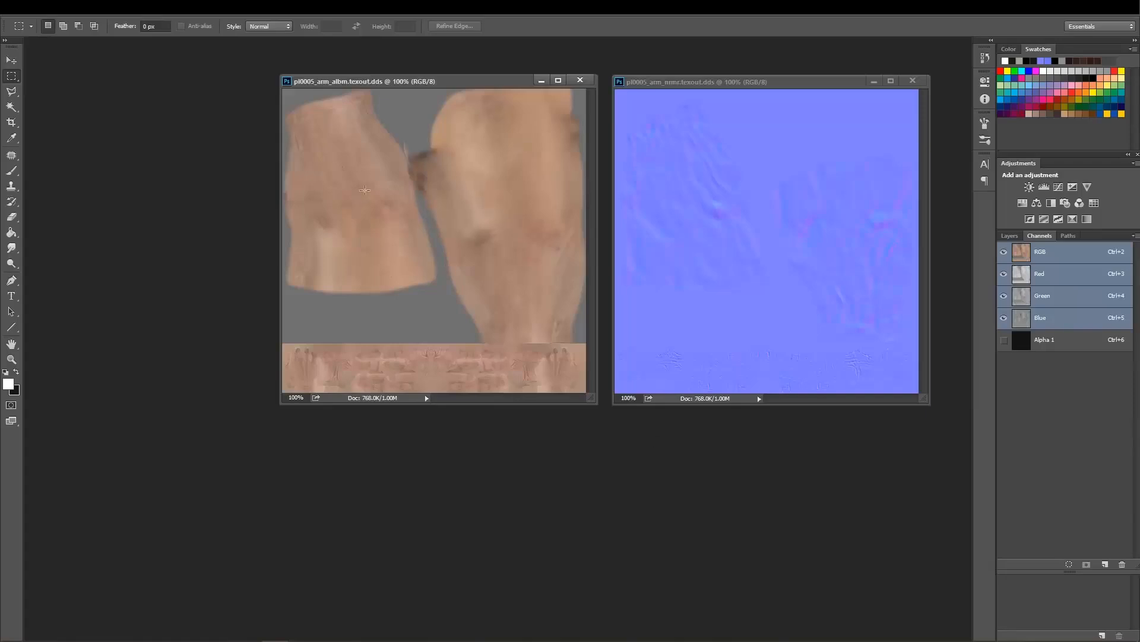
key(alt+Tab)
key(alt+Tab)
key(alt+Tab)
key(alt+Tab)
key(alt+Tab)
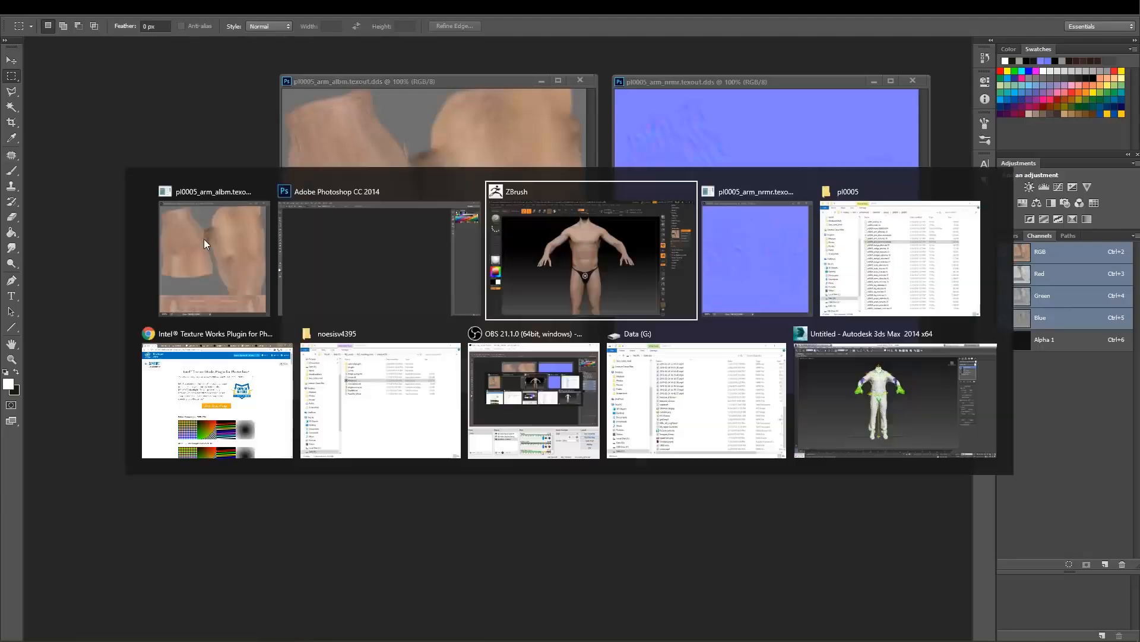
key(alt+Tab)
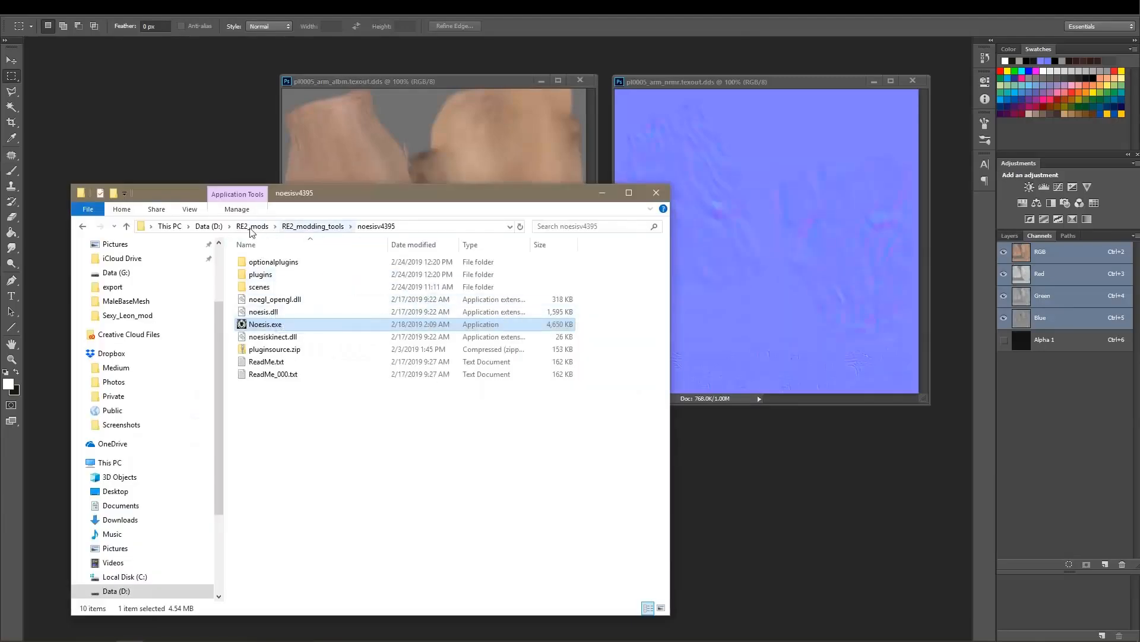
click(300, 226)
click(267, 228)
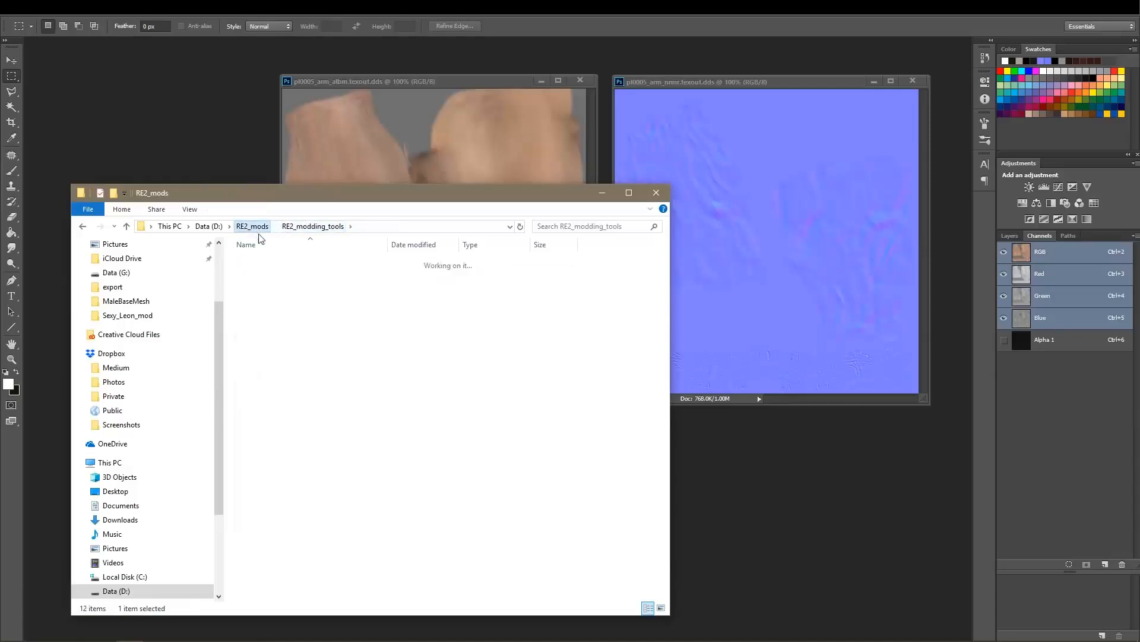
Open sexy_leon_albedo.psd, sexy_leon_normal.psd and sexy_leon_roughness.psd from the Sexy_Leon_mod folder in Photoshop.
double_click(272, 299)
click(276, 274)
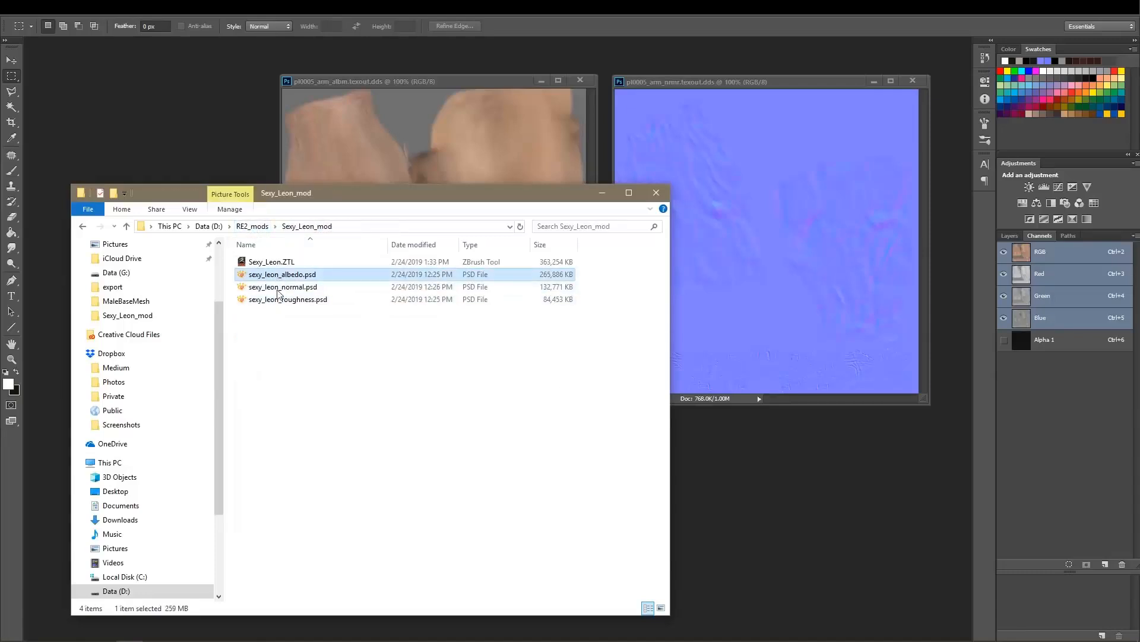
shift+click(275, 298)
drag(272, 284, 133, 139)
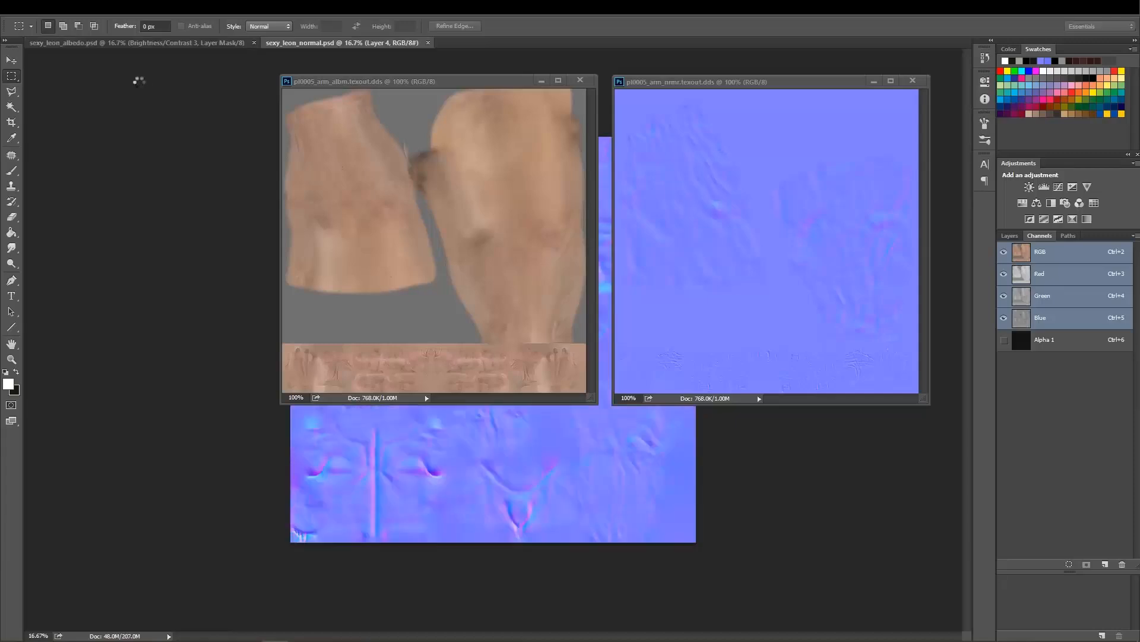
Undock the roughness, normal and albedo PSD documents into separate floating windows.
drag(130, 45, 160, 179)
drag(187, 67, 298, 113)
drag(244, 76, 495, 61)
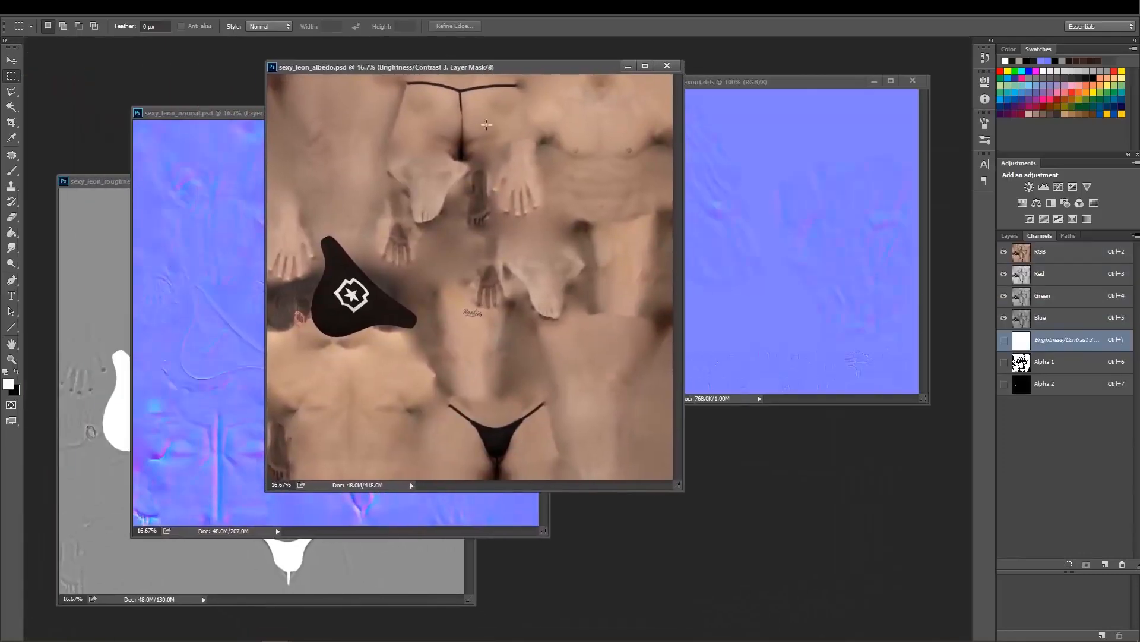
Examine the skin detail of sexy_leon_albedo.psd at 100%, then return to a view of the whole texture.
double_click(11, 359)
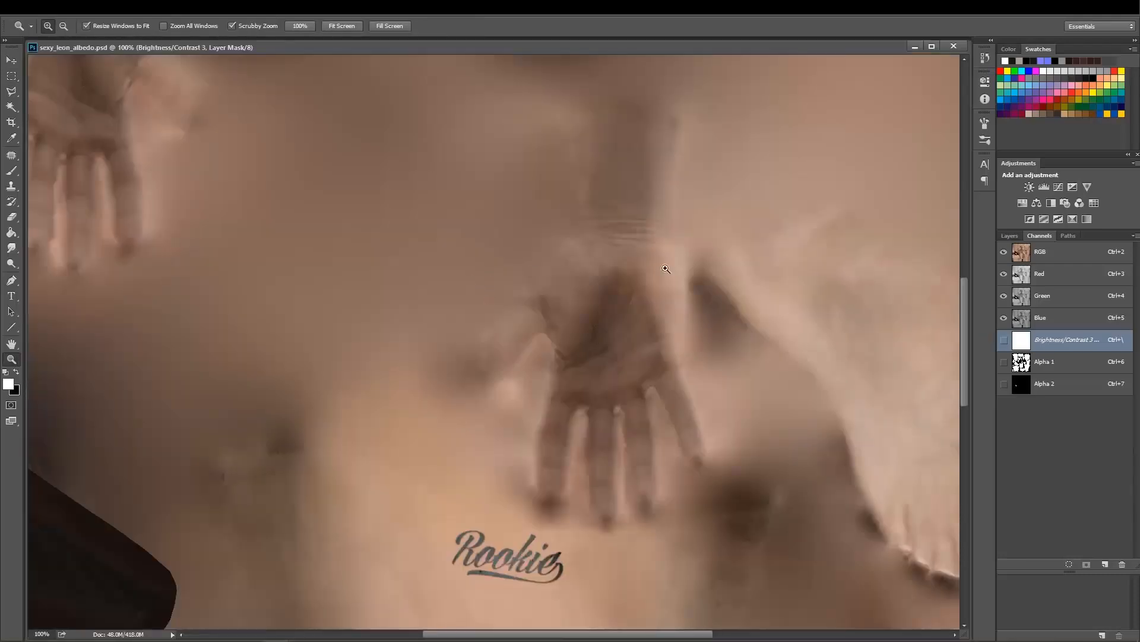
drag(707, 187, 570, 434)
drag(625, 80, 532, 474)
drag(625, 114, 536, 429)
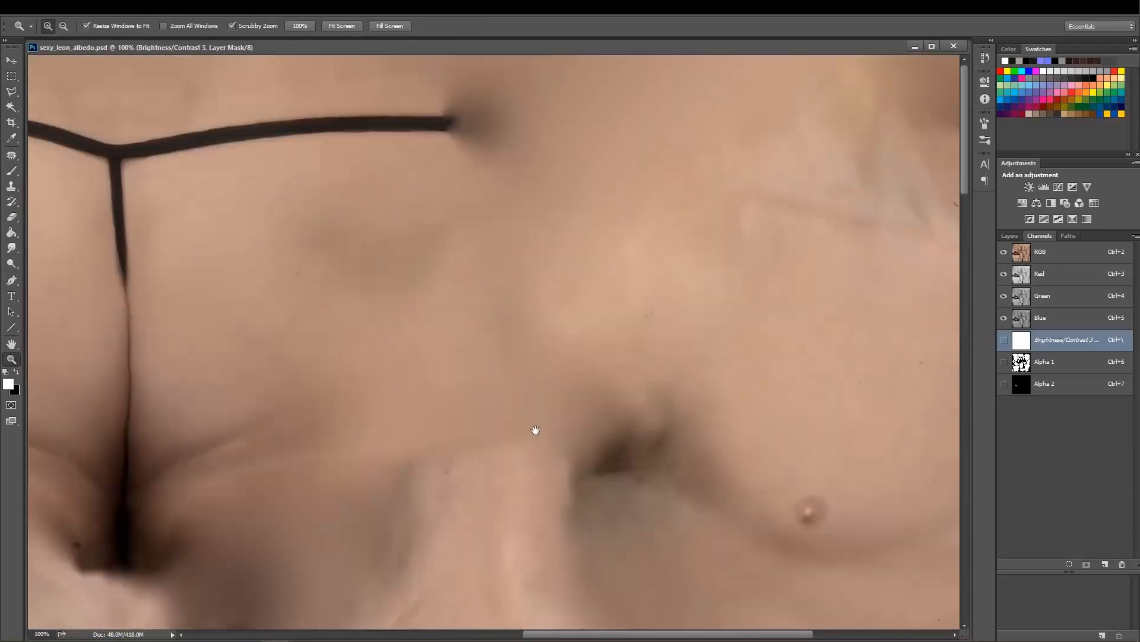
drag(400, 262, 318, 295)
alt+click(593, 335)
alt+click(491, 326)
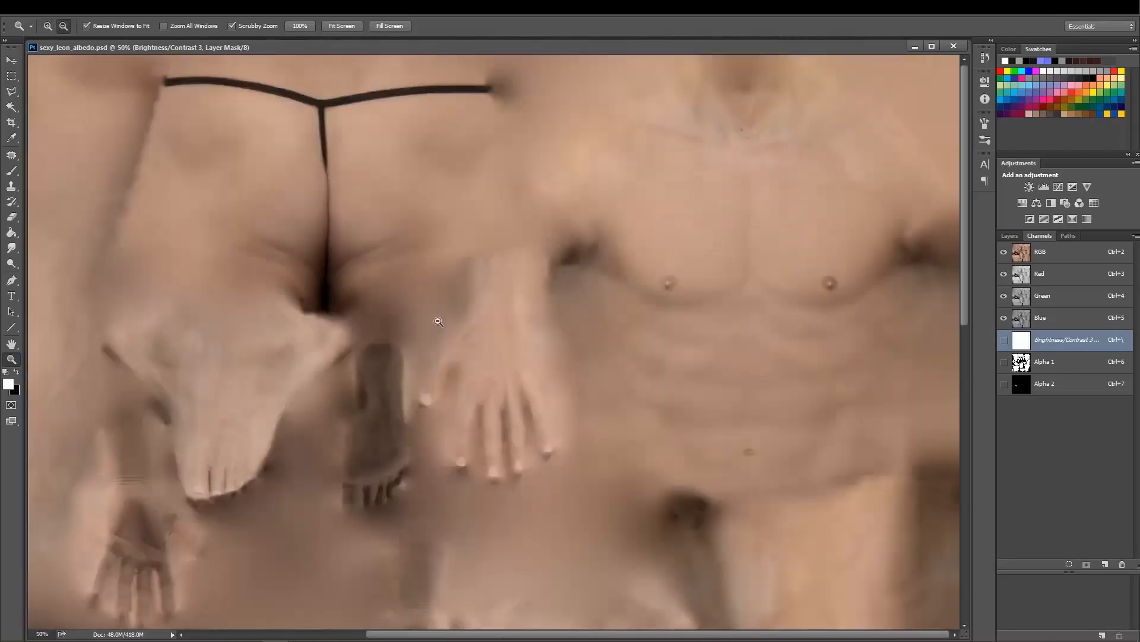
alt+click(440, 322)
alt+click(438, 323)
alt+click(333, 215)
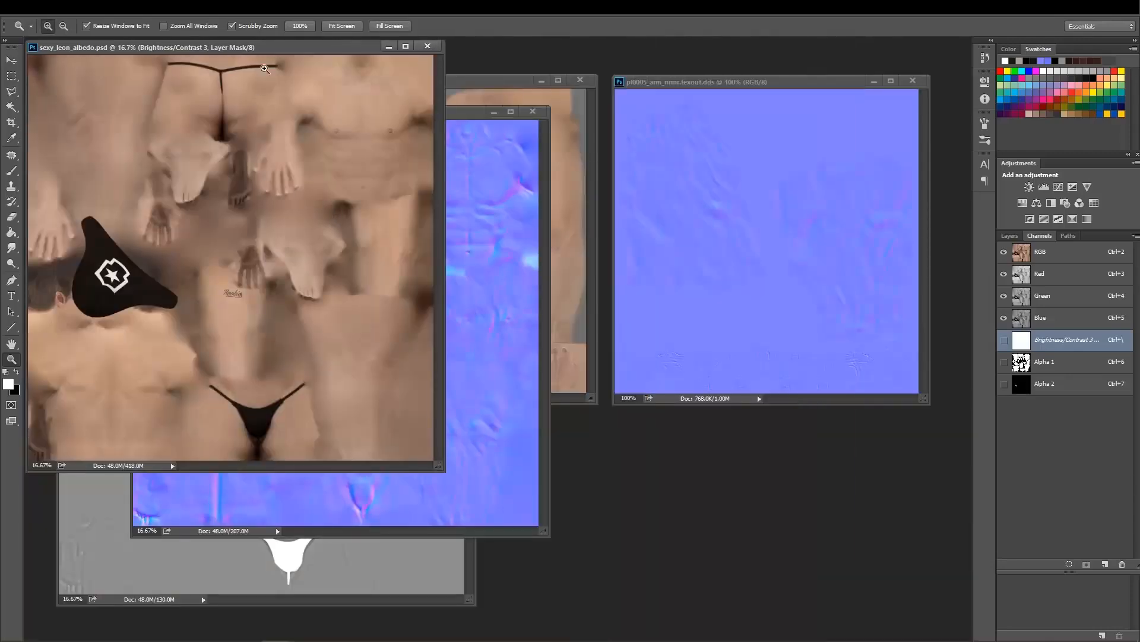
Rearrange the document windows so sexy_leon_albedo.psd sits beside pl0005_arm_albm.texout.dds for comparison.
drag(282, 52, 302, 65)
drag(470, 113, 417, 256)
click(500, 85)
drag(500, 86, 686, 167)
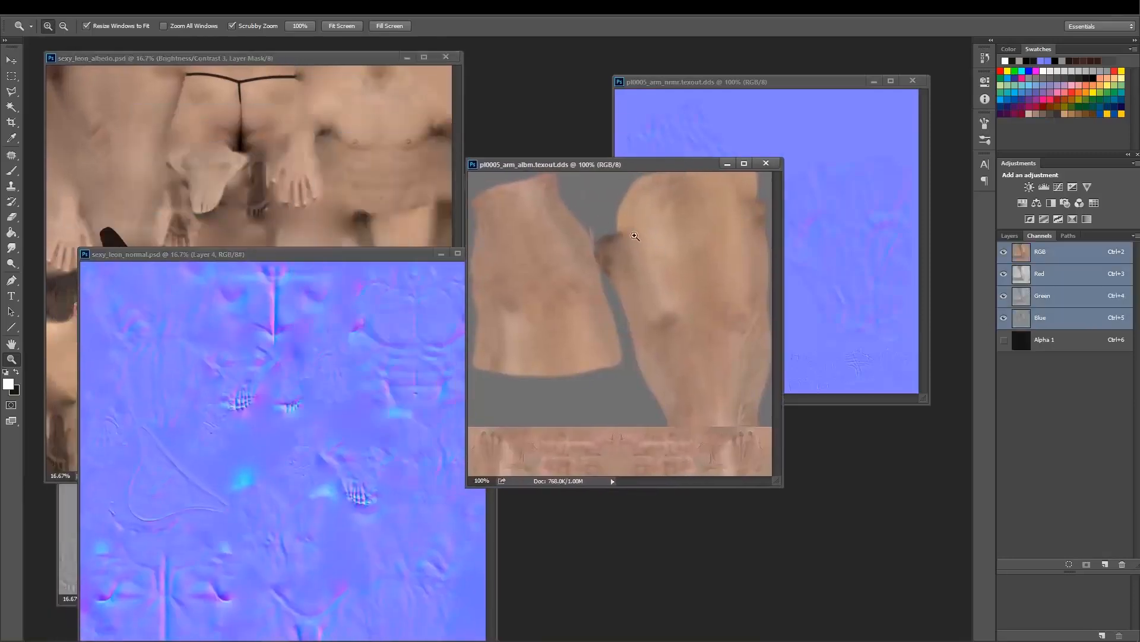
drag(618, 171, 643, 166)
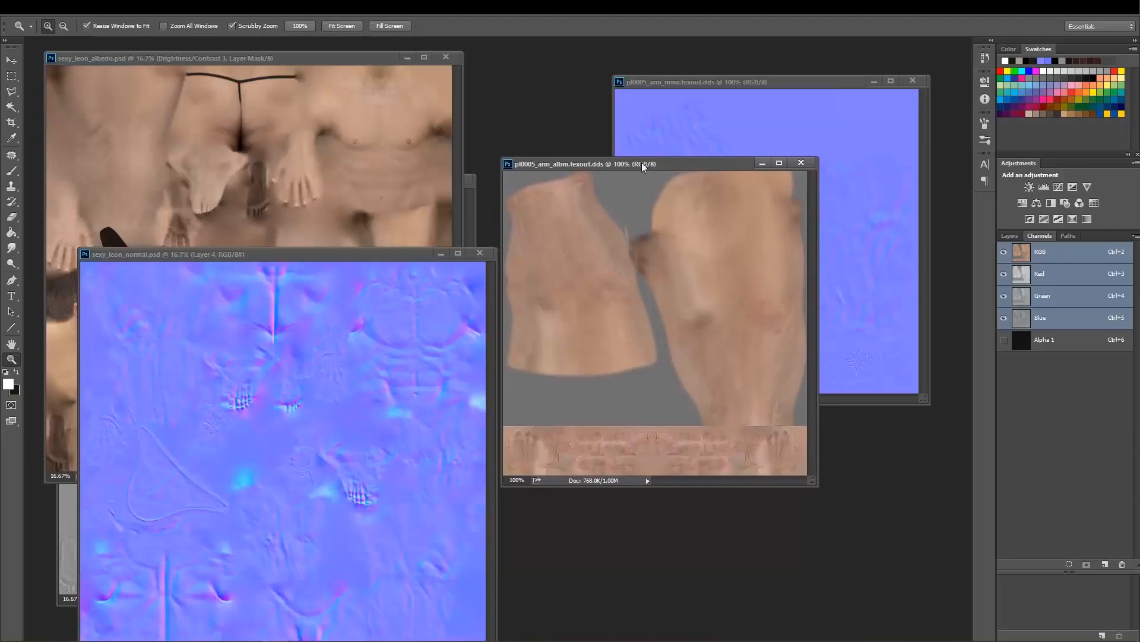
drag(326, 62, 329, 63)
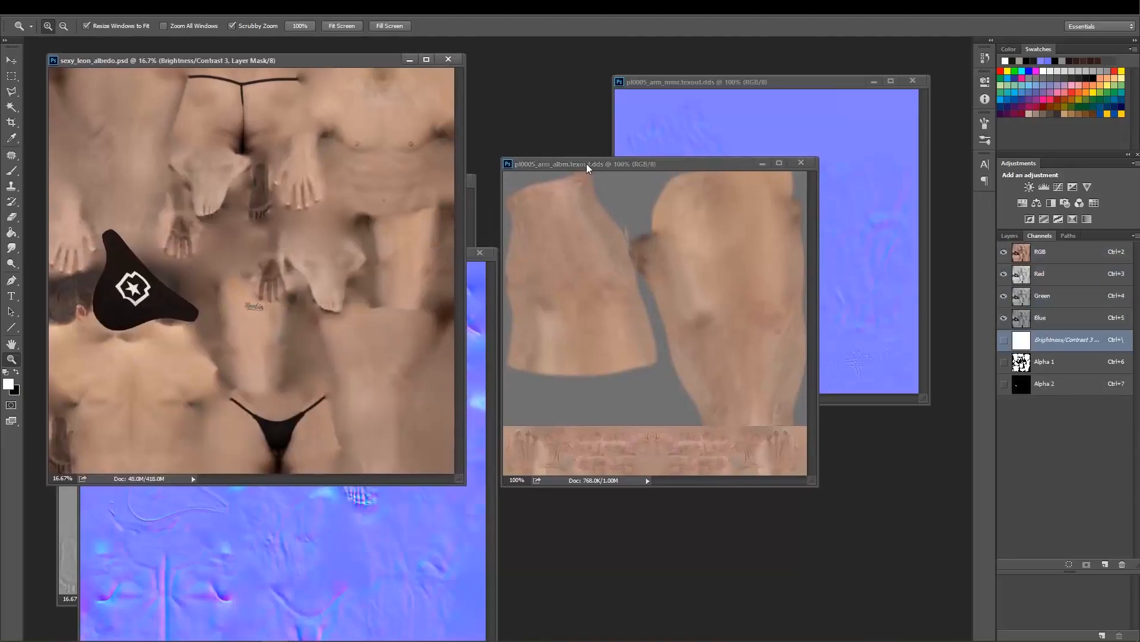
drag(586, 167, 611, 166)
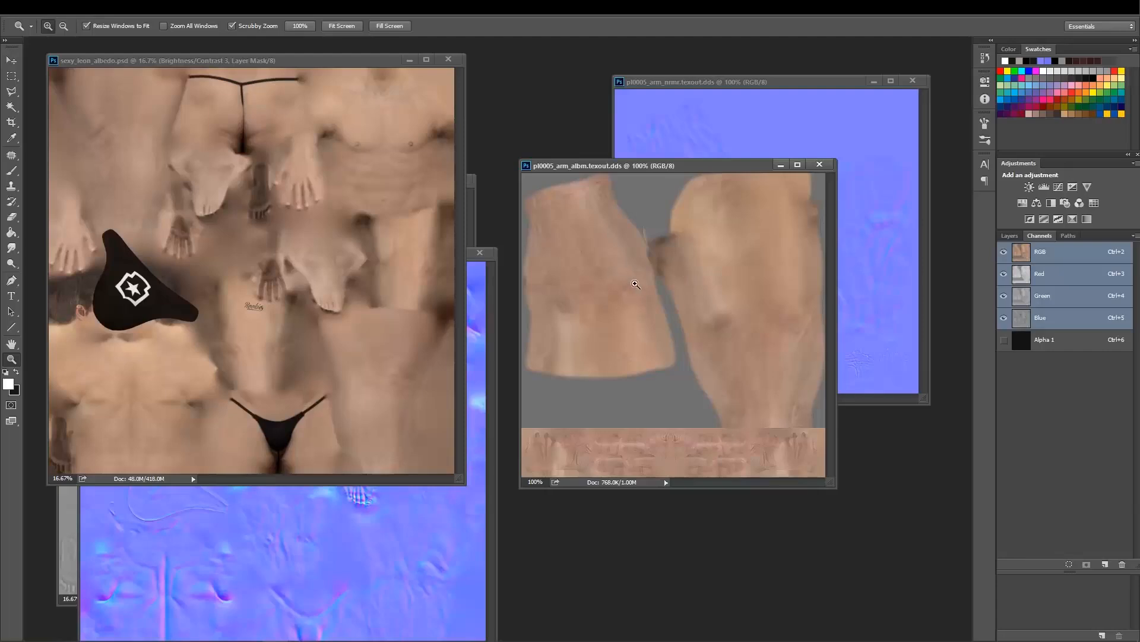
mouse_move(284, 62)
mouse_down()
mouse_move(263, 66)
mouse_move(290, 70)
mouse_up()
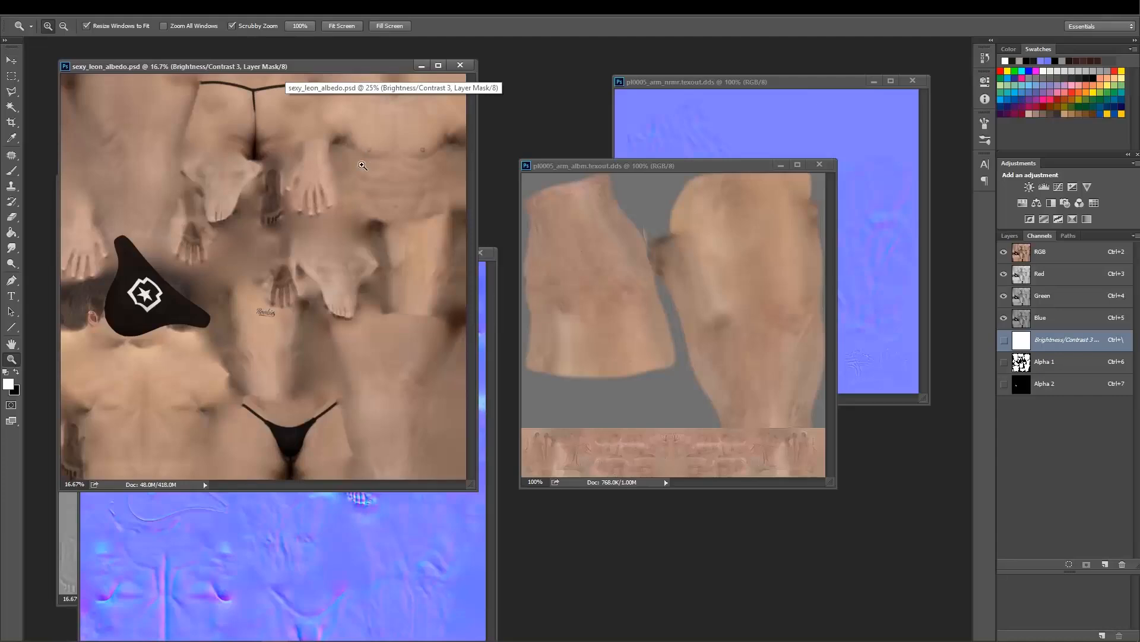
Bring the roughness and normal PSDs forward and group them as tabs in one floating window.
drag(337, 67, 325, 308)
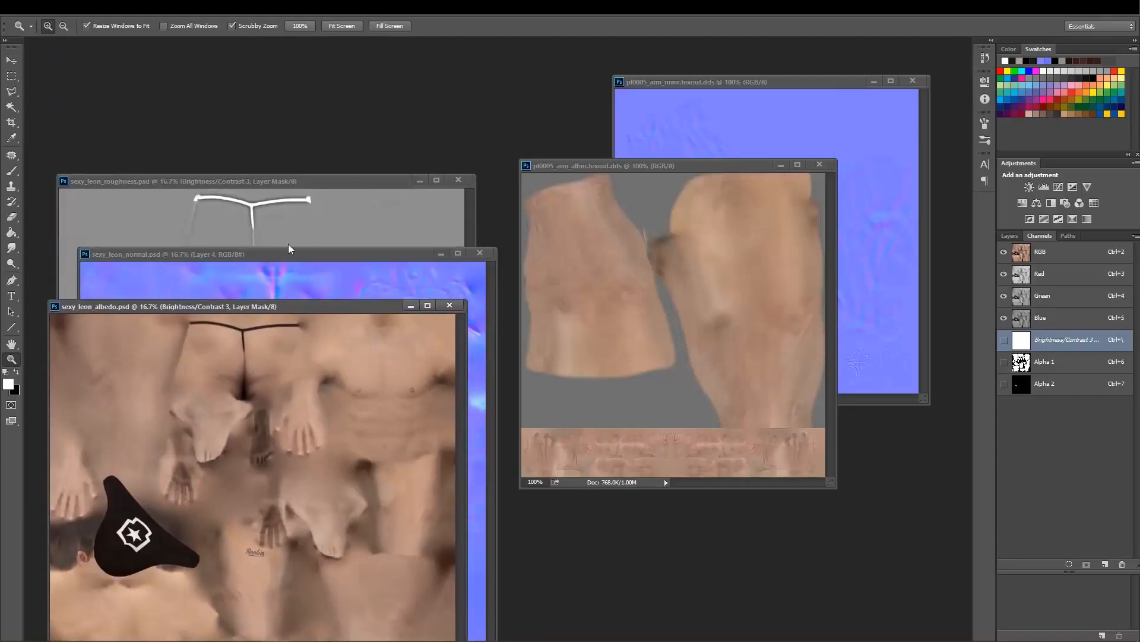
click(290, 256)
click(288, 179)
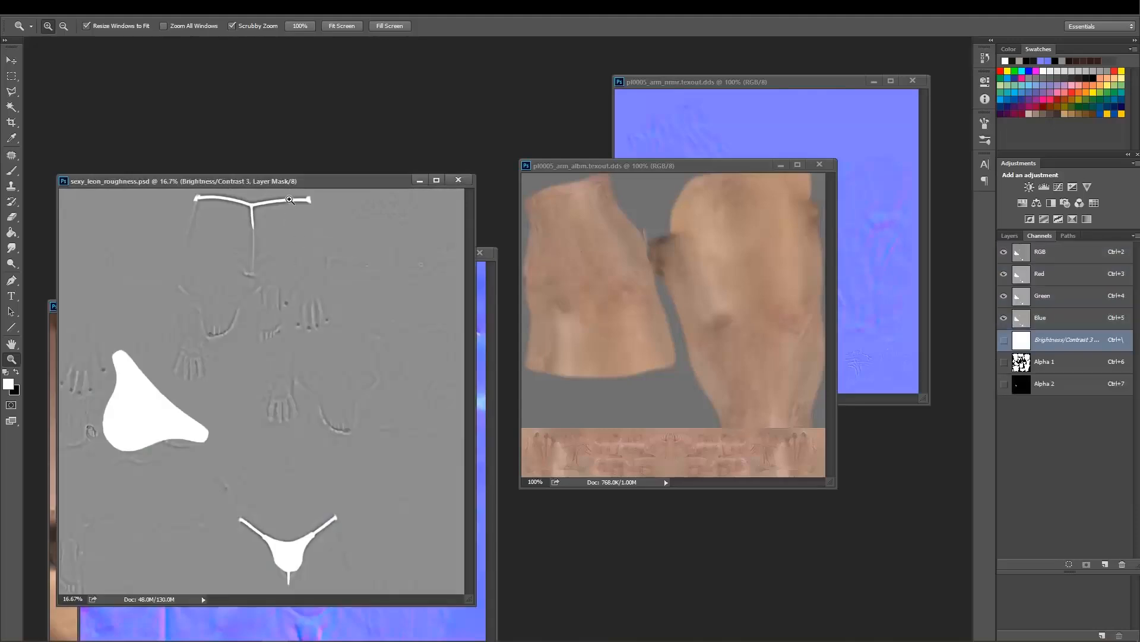
drag(285, 181, 266, 92)
click(489, 291)
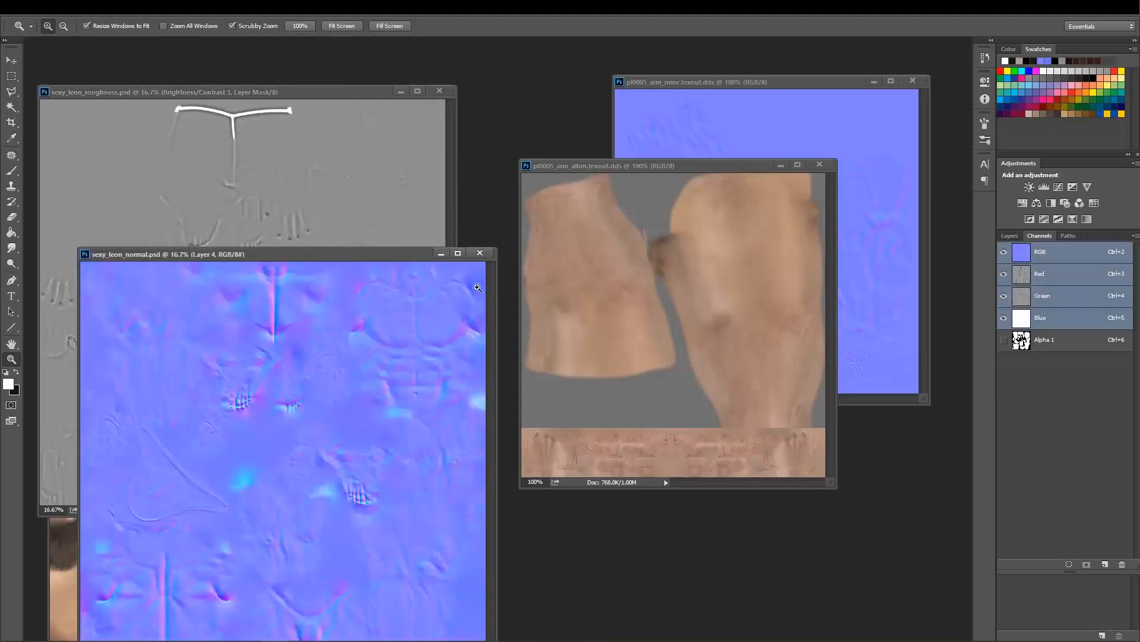
drag(370, 263, 332, 105)
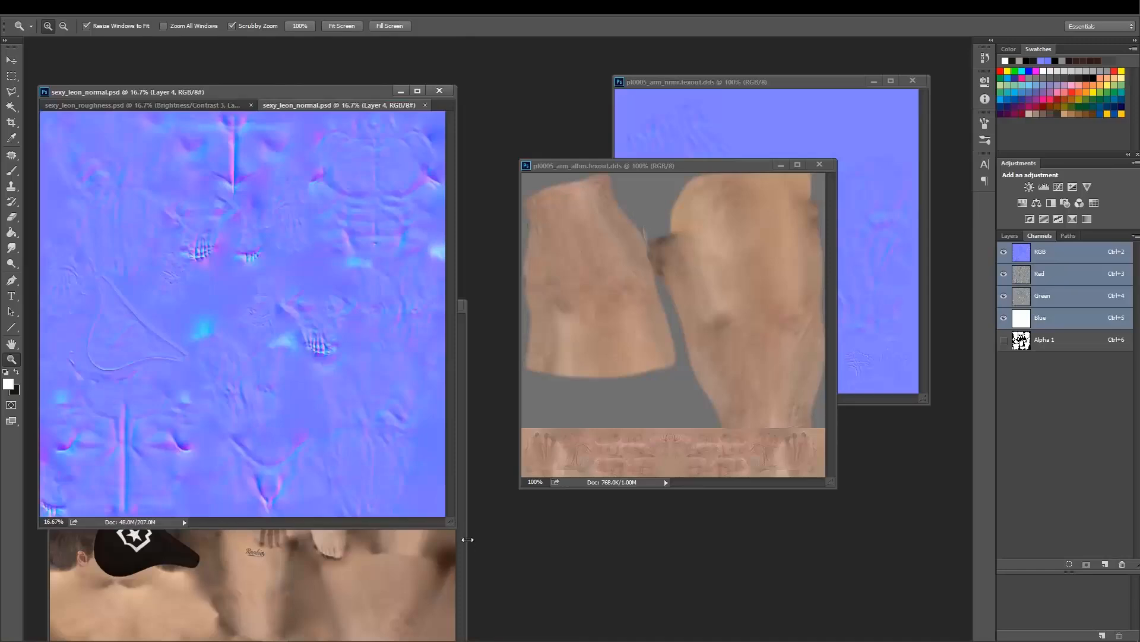
Bring sexy_leon_albedo.psd back to the front and place it next to the original albm texture.
click(467, 538)
drag(338, 309, 311, 156)
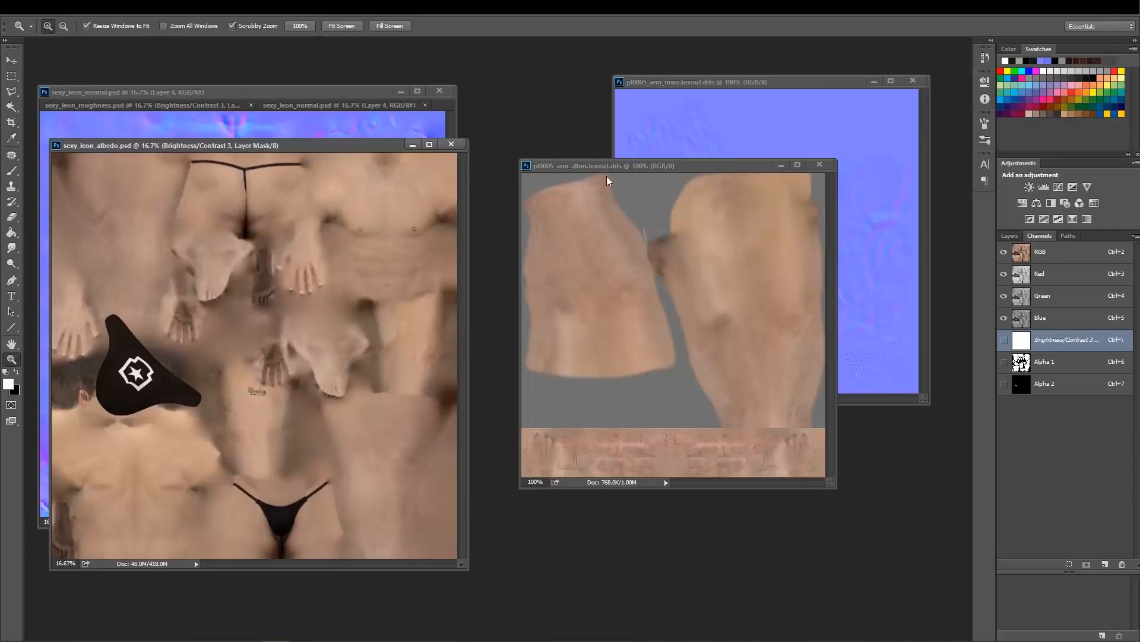
drag(606, 169, 620, 213)
mouse_move(301, 157)
mouse_down()
mouse_move(312, 154)
mouse_move(301, 150)
mouse_up()
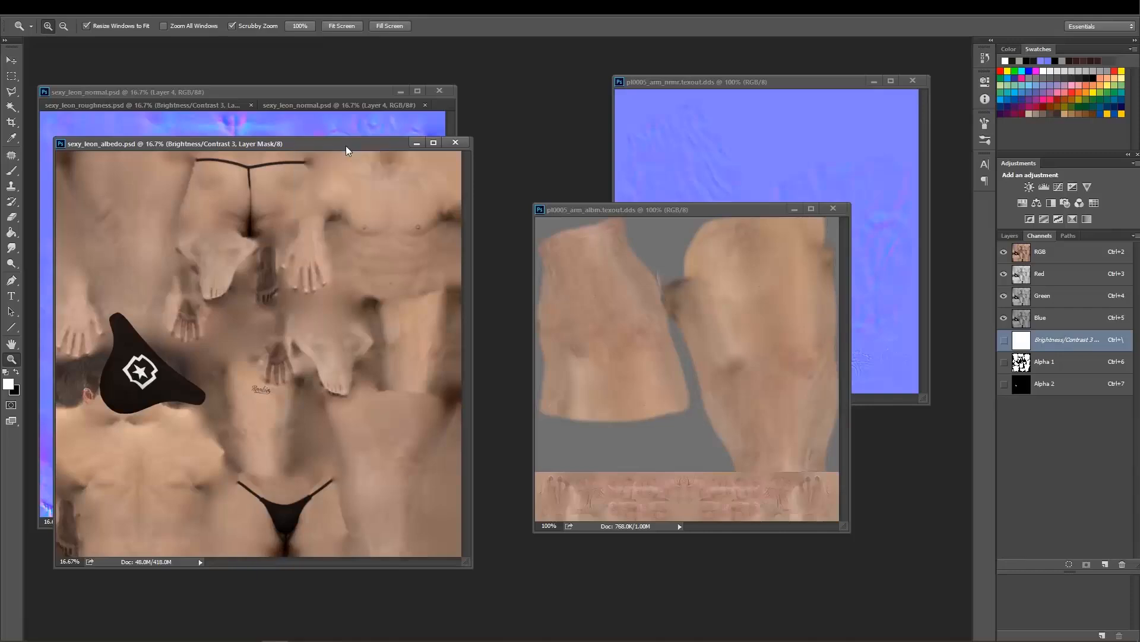
Flatten all layers of sexy_leon_albedo.psd into a single background layer.
click(1013, 238)
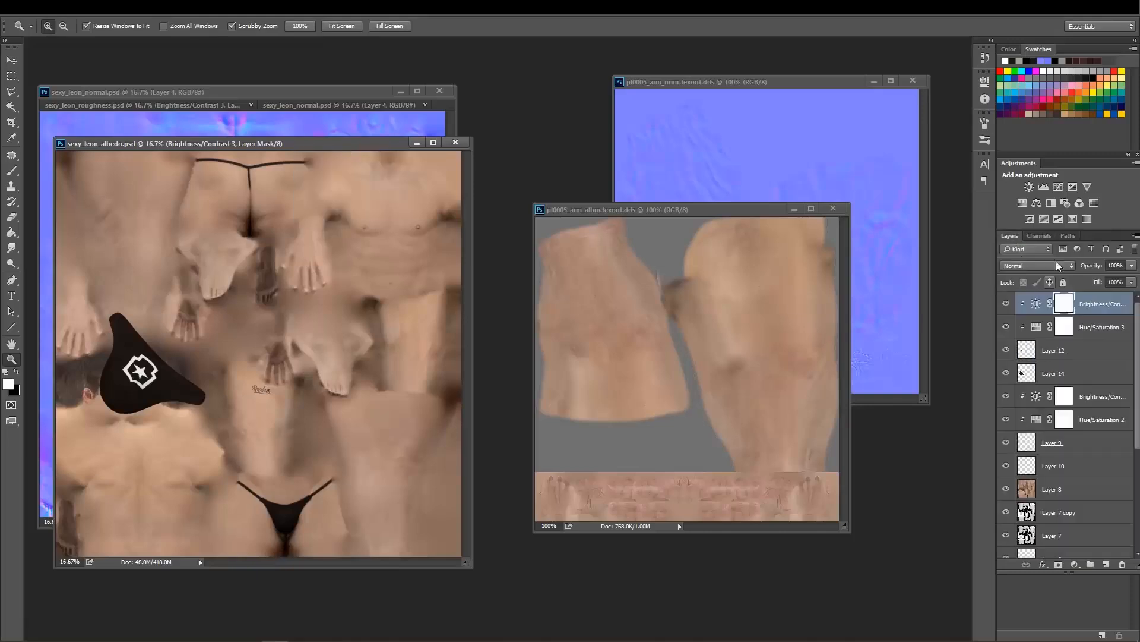
click(1135, 235)
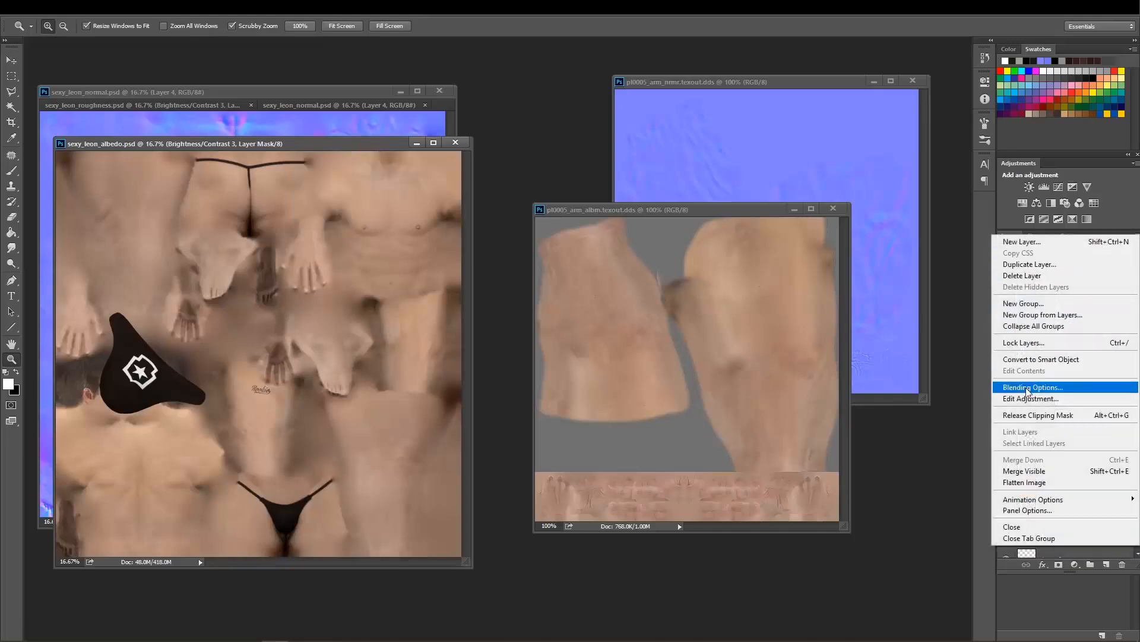
click(1031, 482)
drag(336, 147, 338, 161)
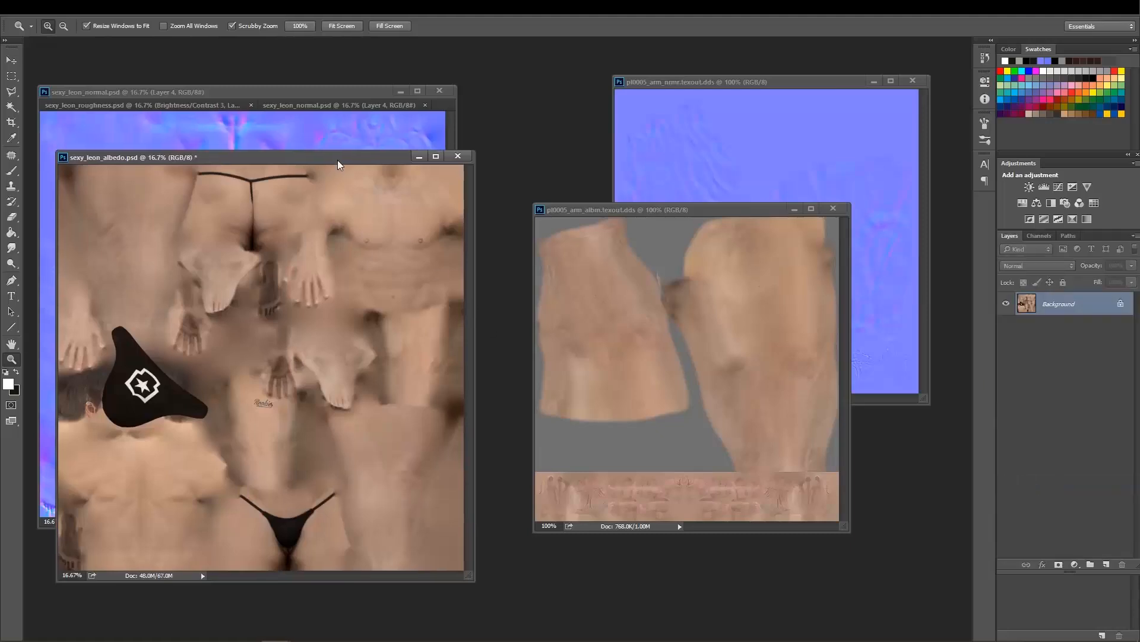
Resize the flattened sexy_leon_albedo.psd to 2048 × 2048 pixels.
right_click(338, 165)
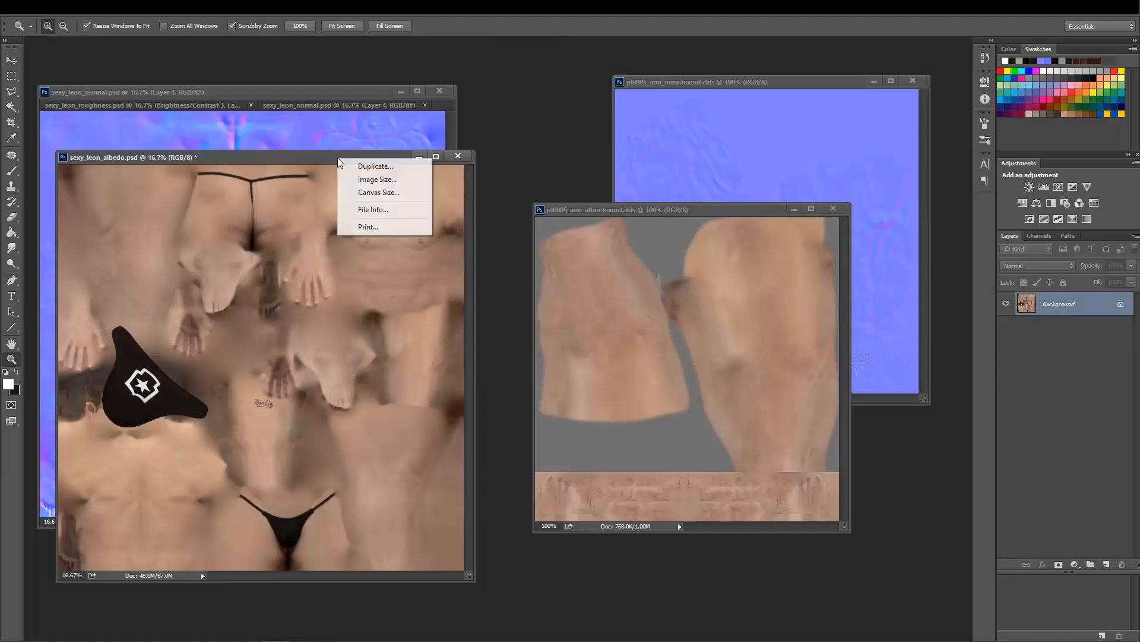
click(369, 178)
text(2048)
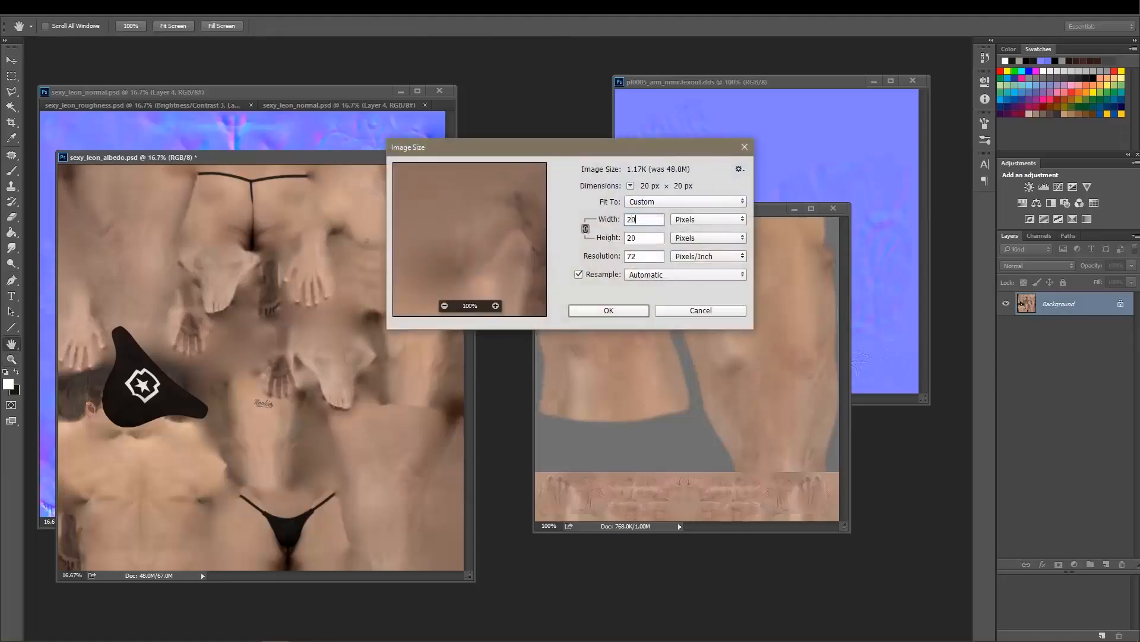
click(611, 310)
key(z)
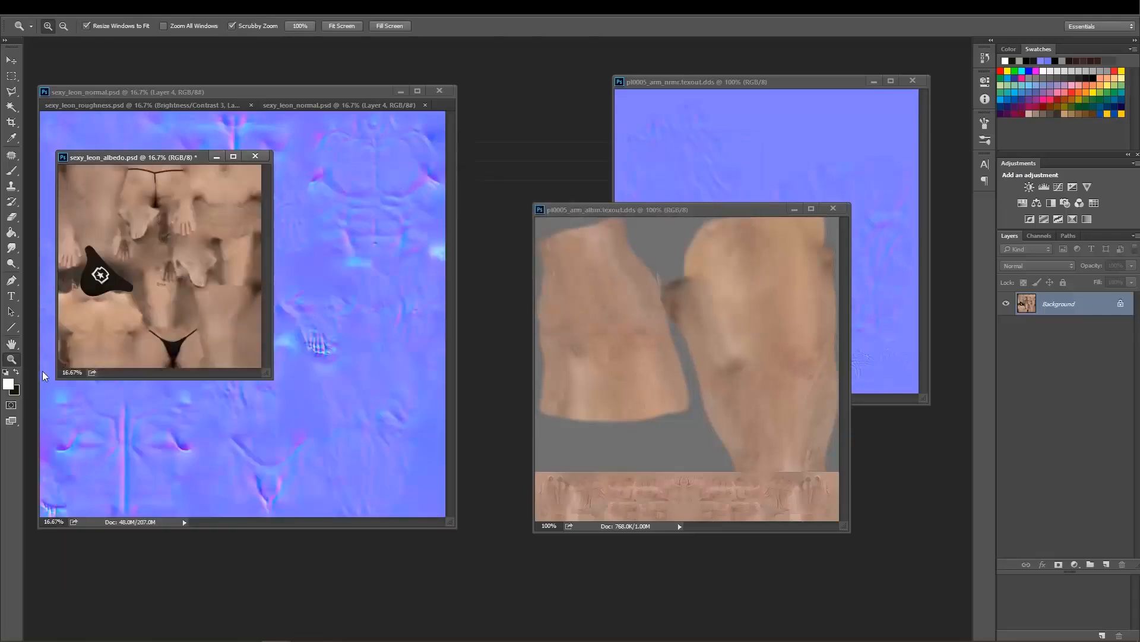
Replace the Alpha 1 and Alpha 2 channels of sexy_leon_albedo.psd with one new black alpha channel.
double_click(11, 359)
alt+click(485, 239)
alt+click(486, 239)
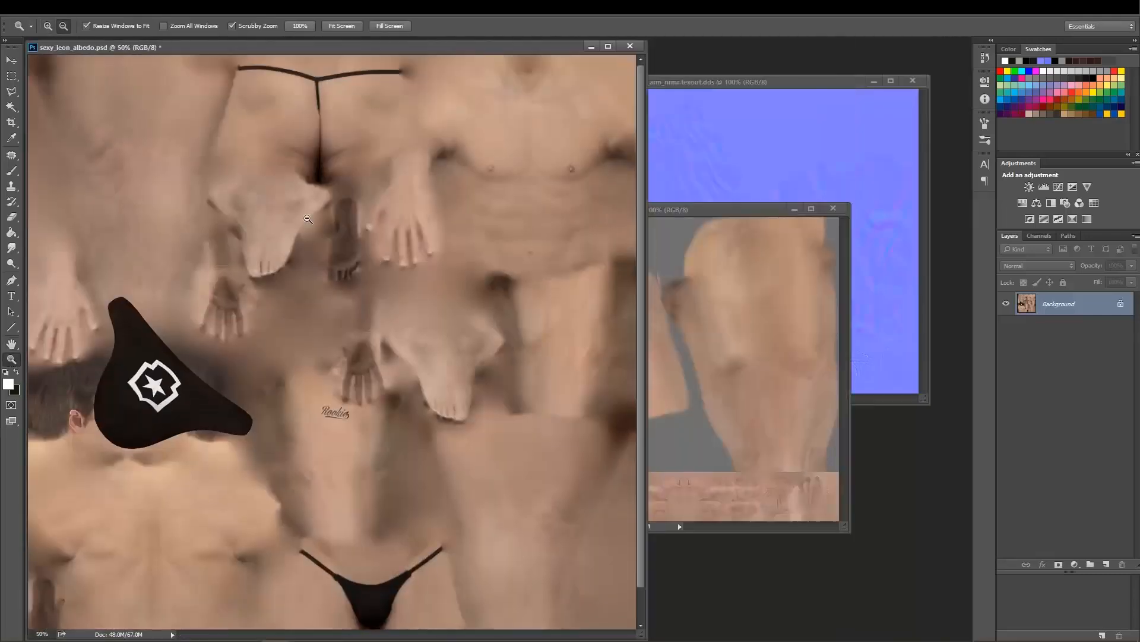
alt+click(485, 238)
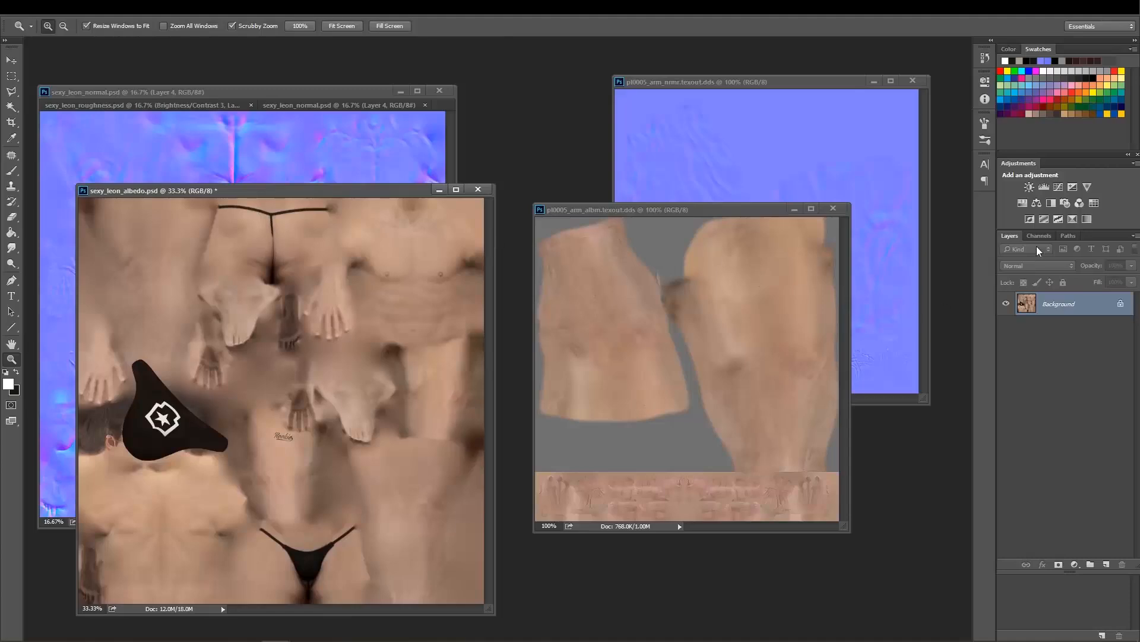
click(1039, 235)
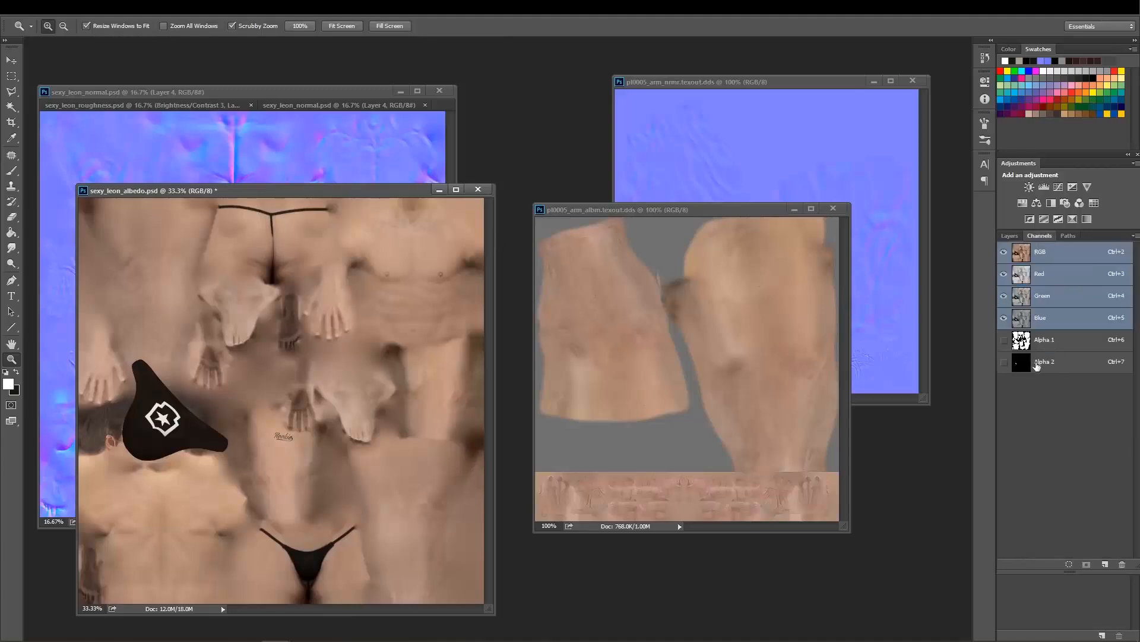
drag(361, 192, 350, 176)
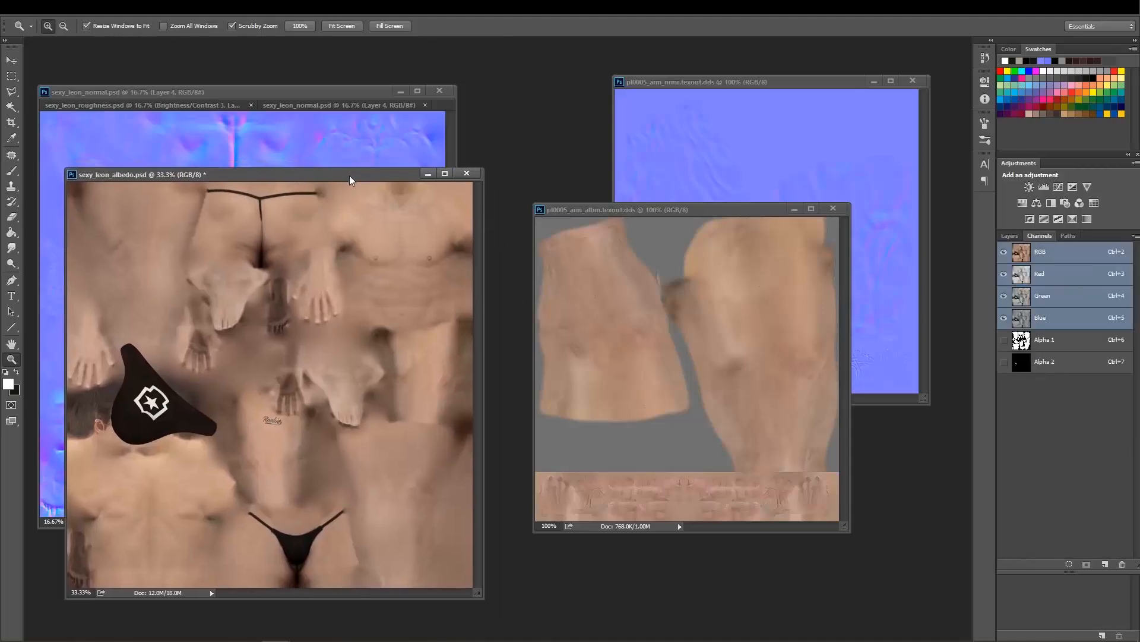
click(1055, 347)
shift+click(1052, 363)
drag(1051, 362, 1123, 563)
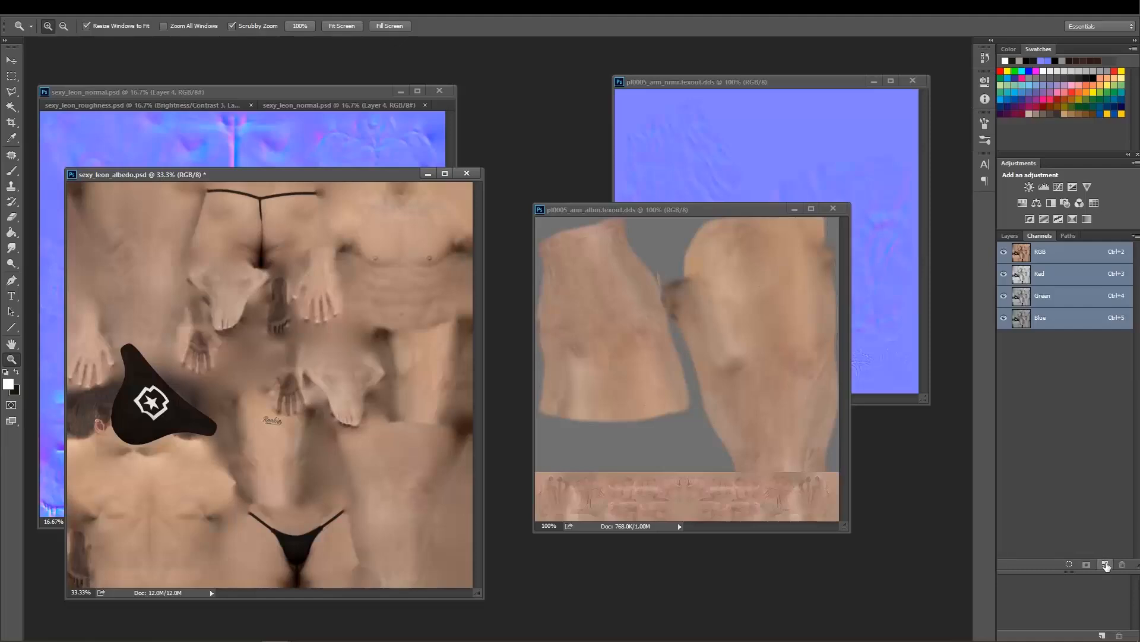
click(1105, 564)
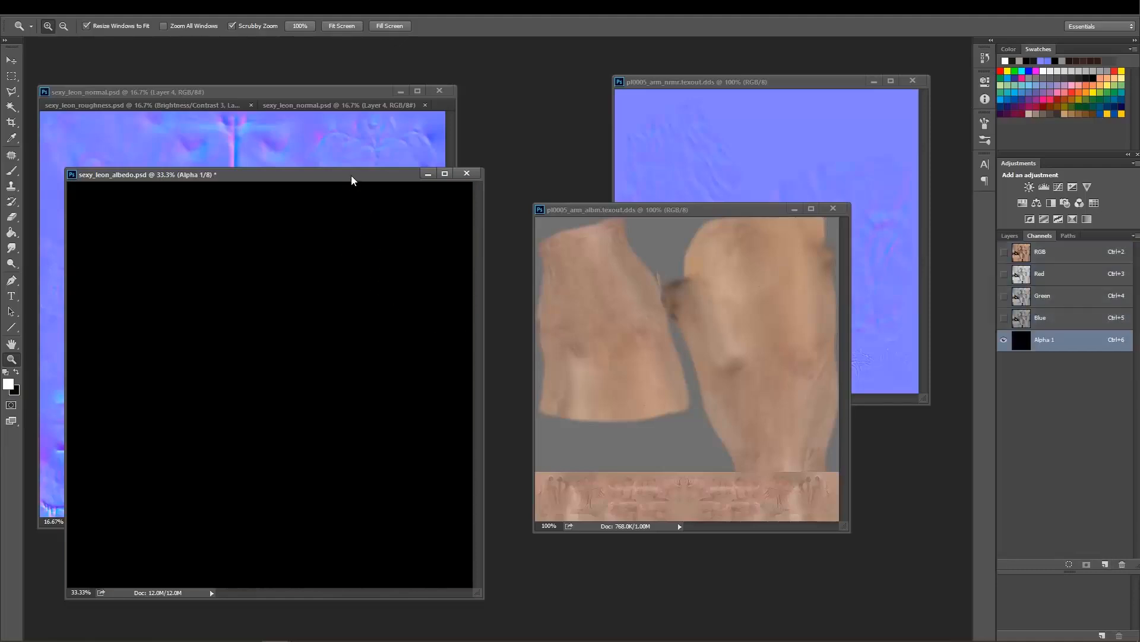
Compare the alpha channel of pl0005_arm_albm.texout.dds with the one in sexy_leon_albedo.psd, returning both to the RGB view.
drag(351, 179, 360, 187)
drag(669, 210, 642, 187)
click(1058, 344)
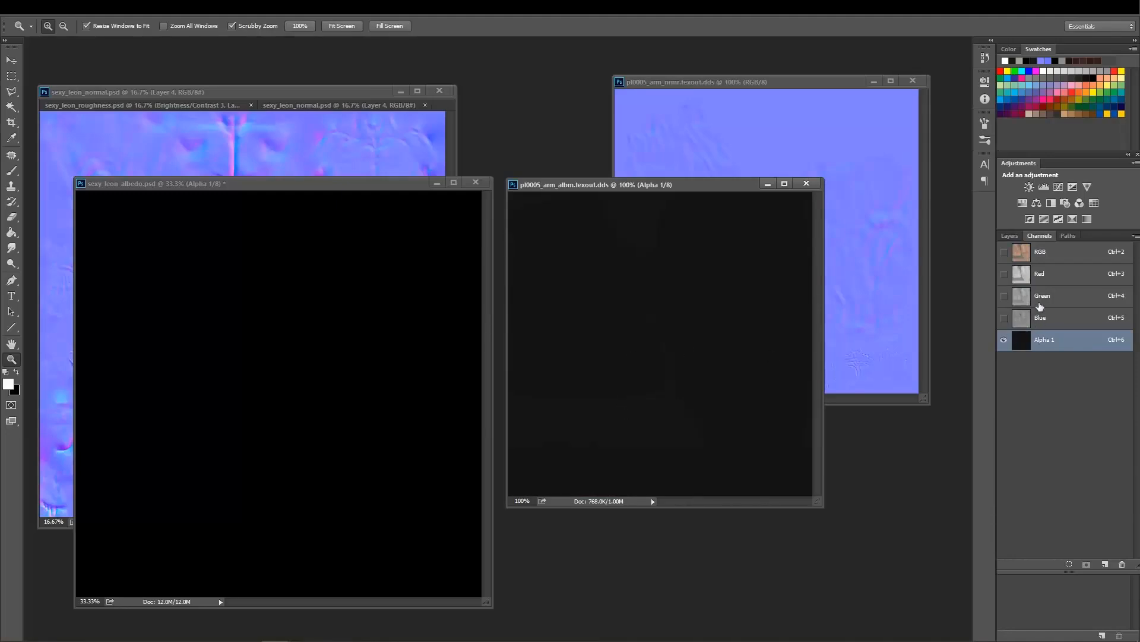
click(1047, 260)
drag(402, 184, 393, 189)
click(1041, 254)
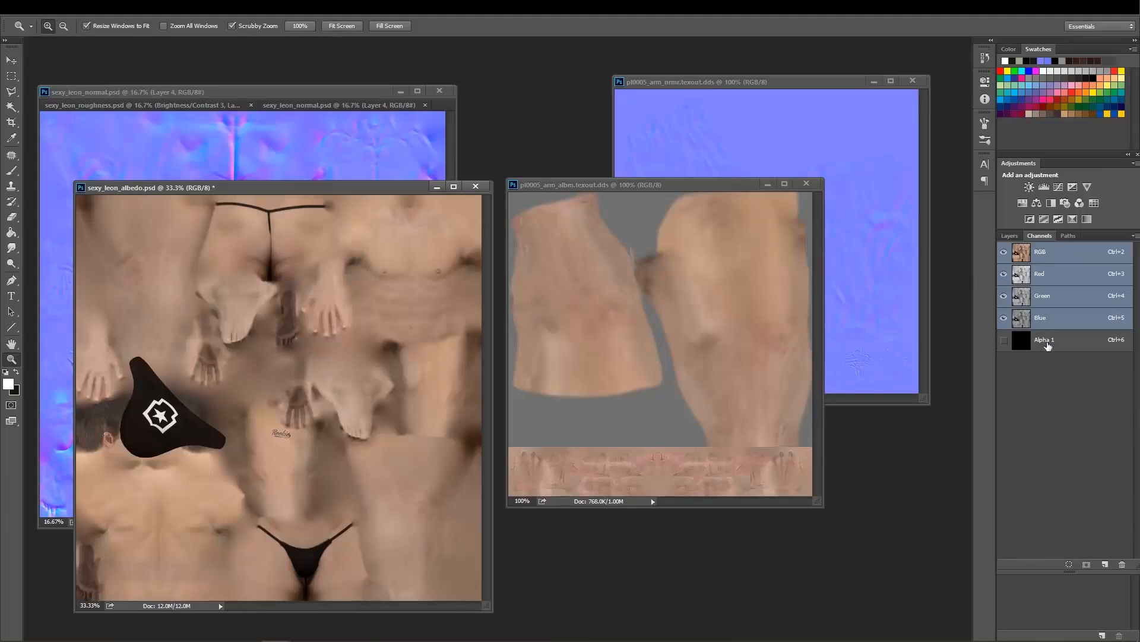
click(1052, 343)
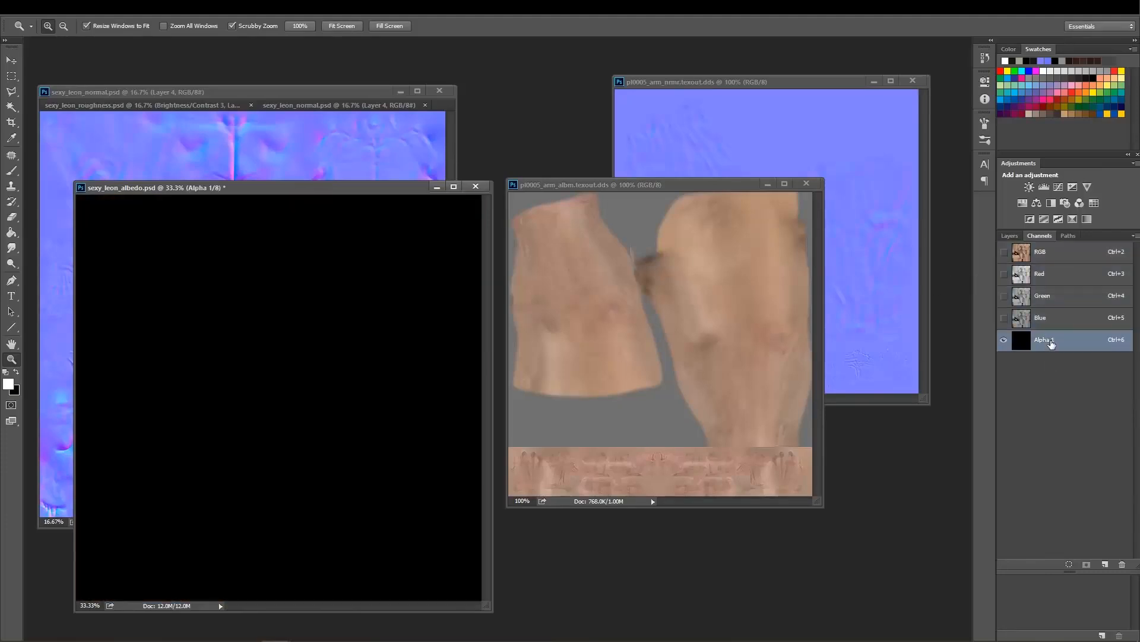
click(1055, 259)
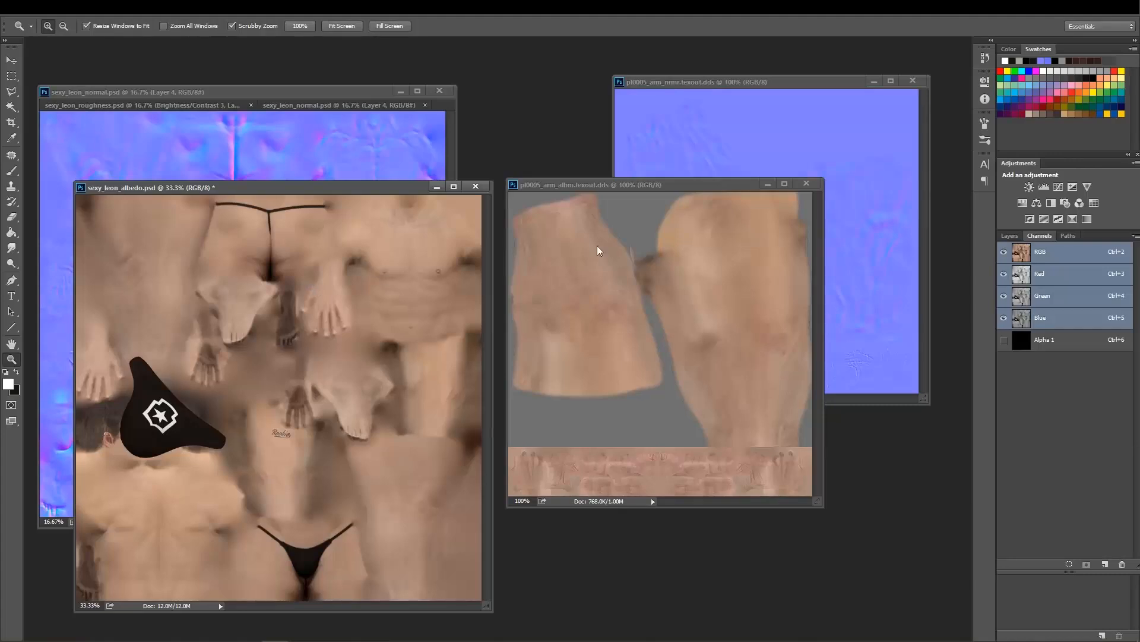
Close the original pl0005_arm_albm.texout.dds and move the sexy_leon_albedo.psd window into its place beside the normal map.
drag(398, 190, 395, 189)
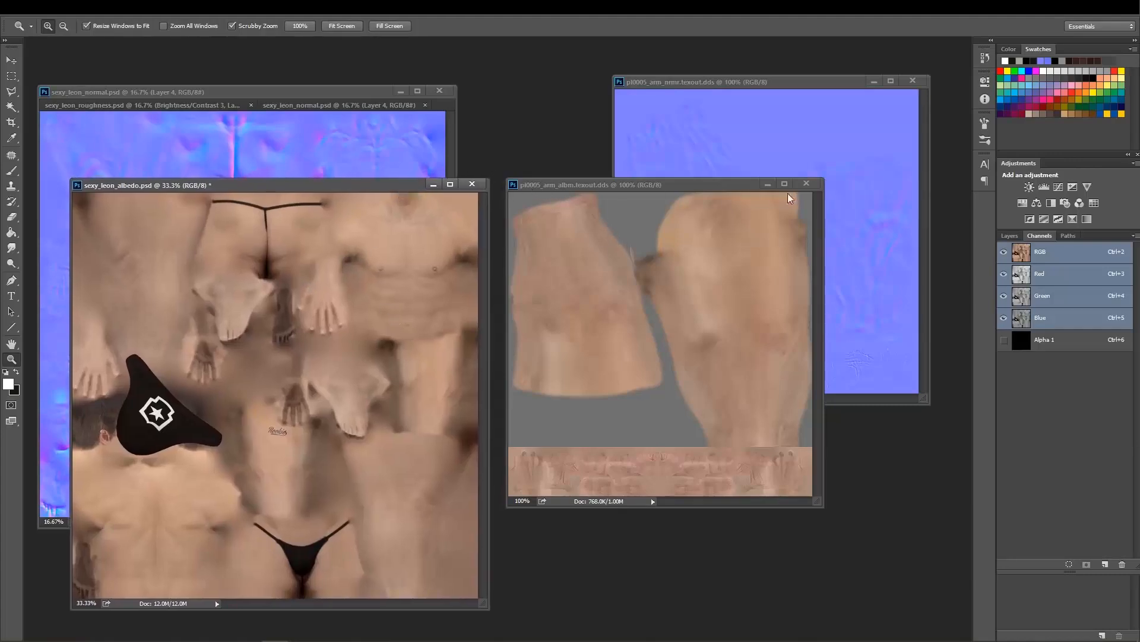
click(814, 186)
click(806, 185)
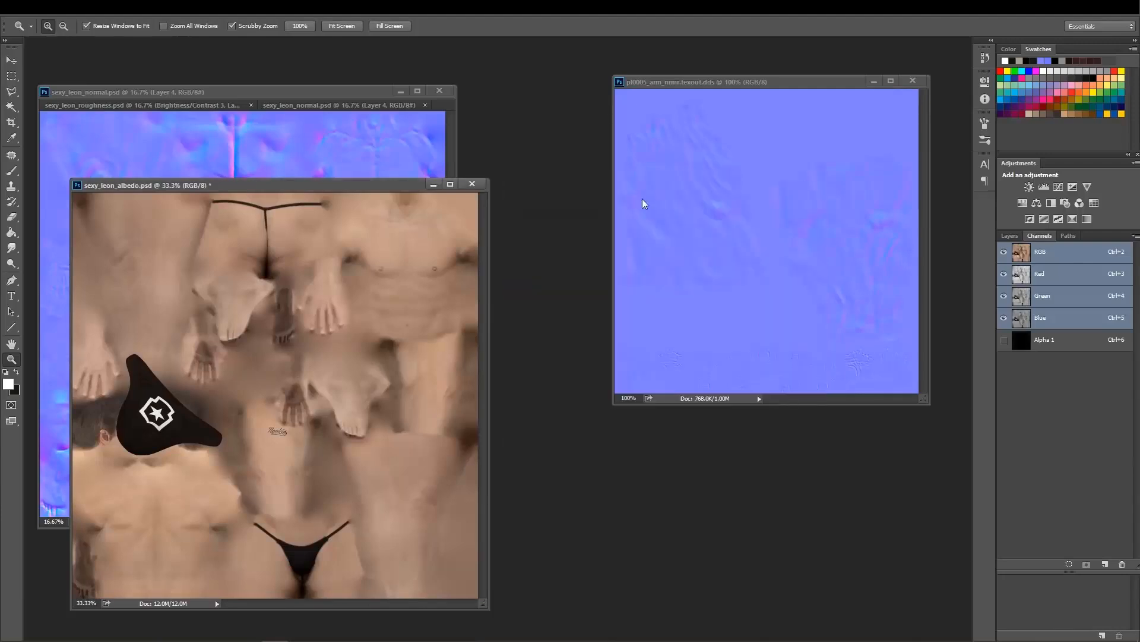
drag(366, 190, 755, 167)
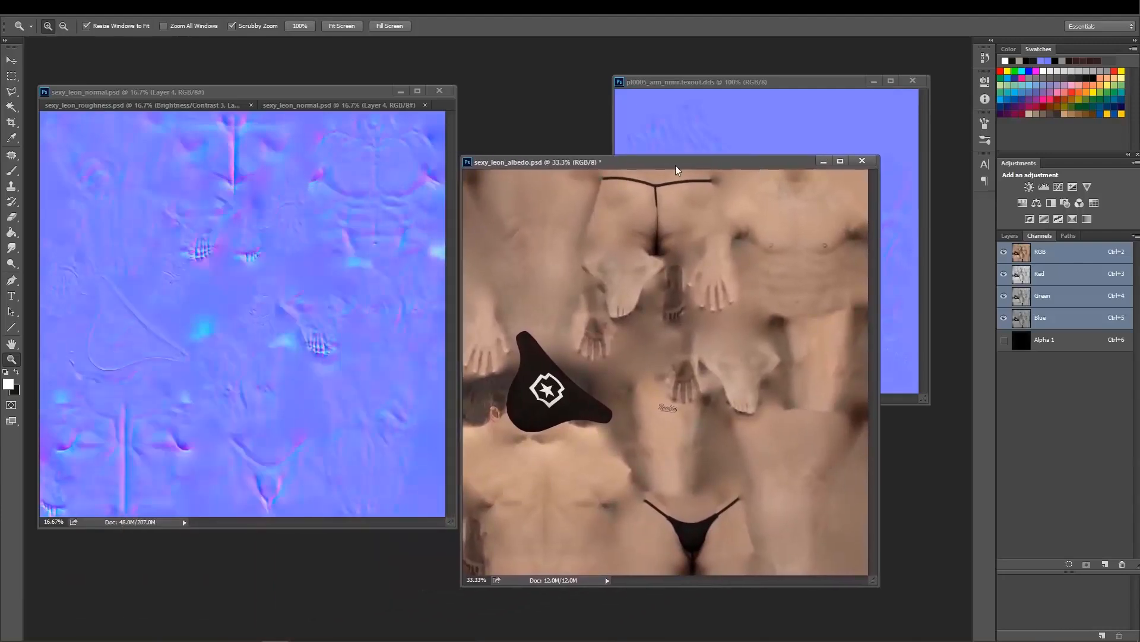
drag(675, 165, 683, 173)
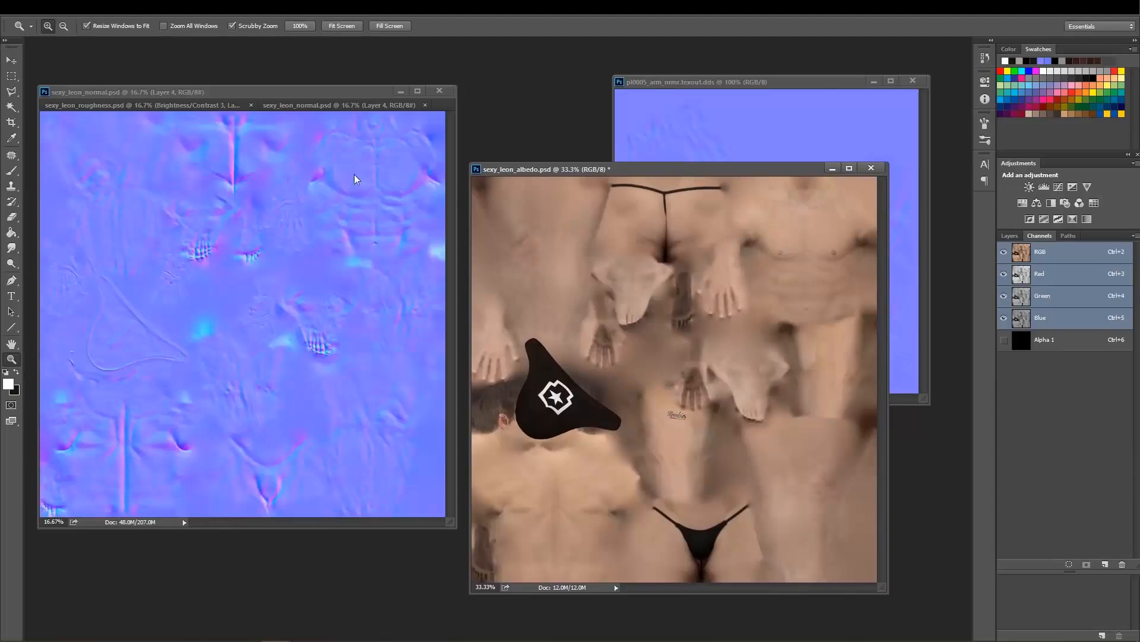
Begin saving the albedo as a new file and copy the game's pl0005 texture folder path from File Explorer.
click(35, 15)
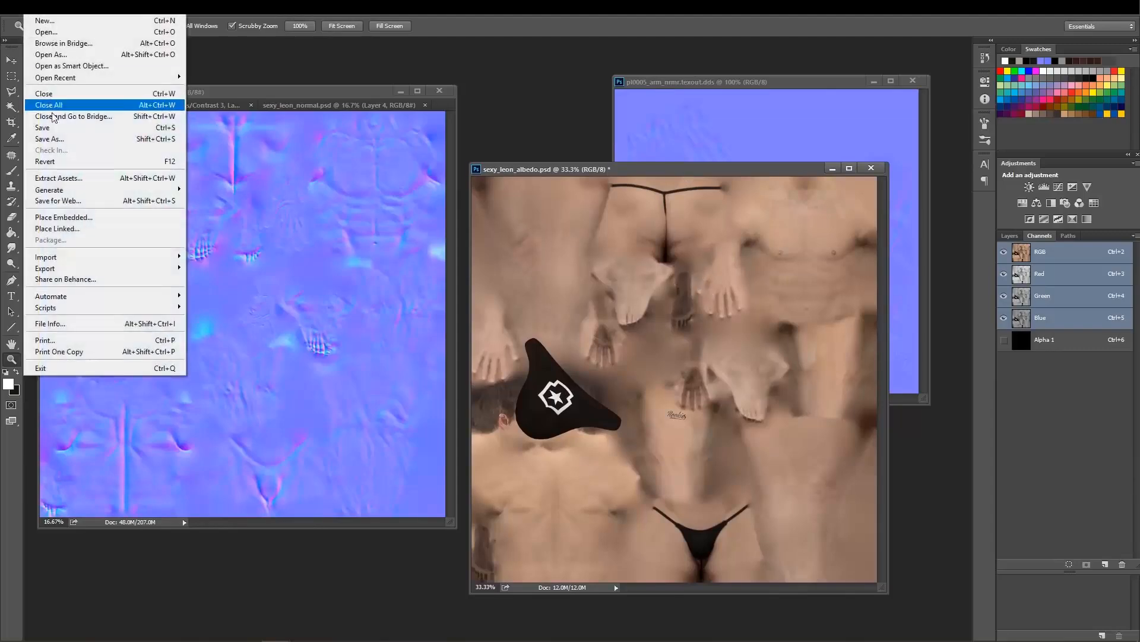
click(57, 146)
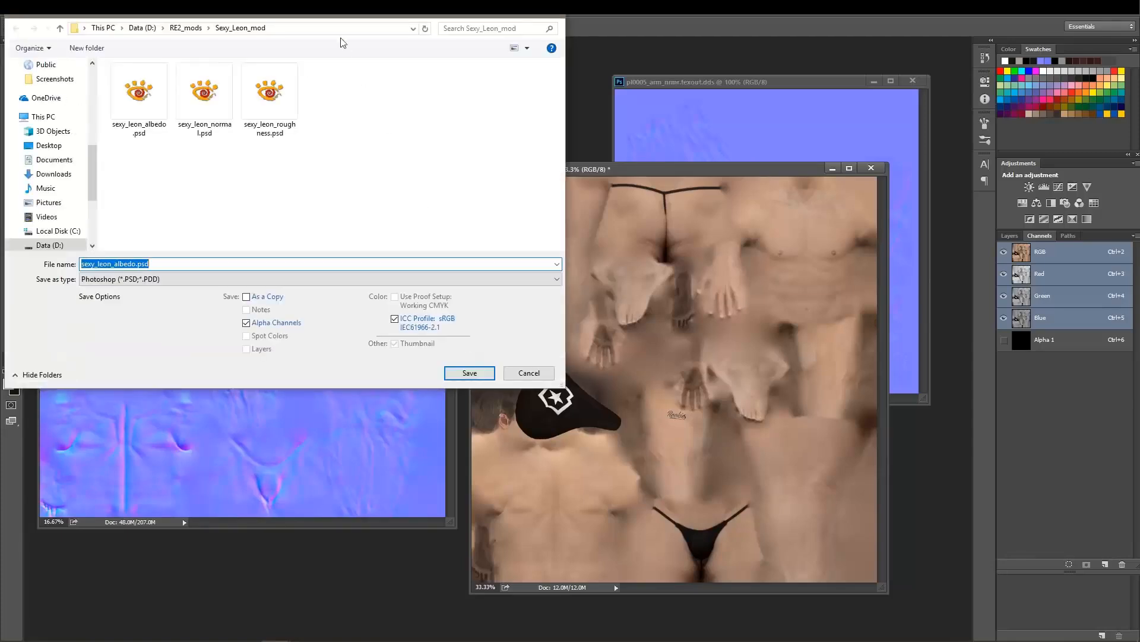
key(alt+Tab)
key(alt+Tab)
key(alt+Tab)
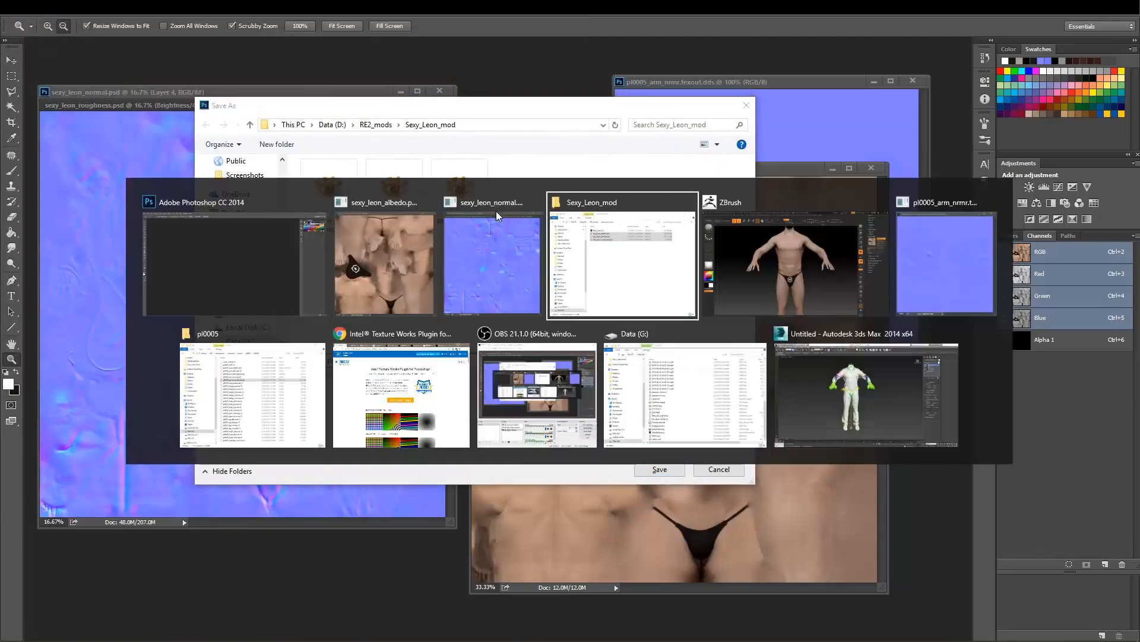
key(alt+Tab)
key(alt+Tab)
key(alt+Tab)
key(alt+Tab)
key(alt+Tab)
key(alt+Tab)
key(alt+Tab)
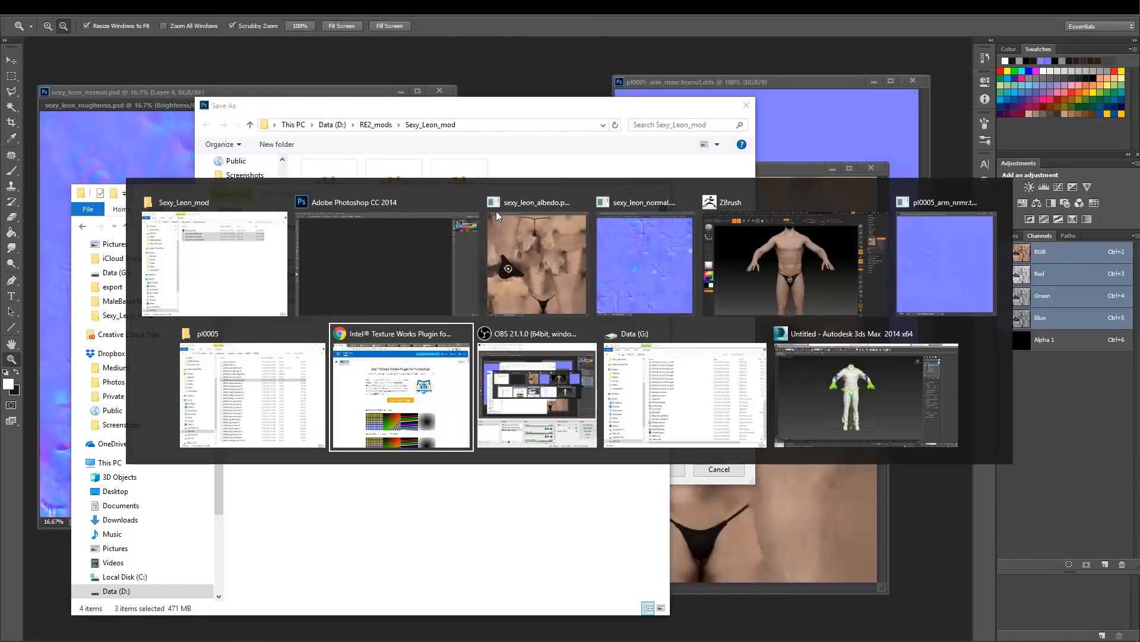
key(alt+shift+Tab)
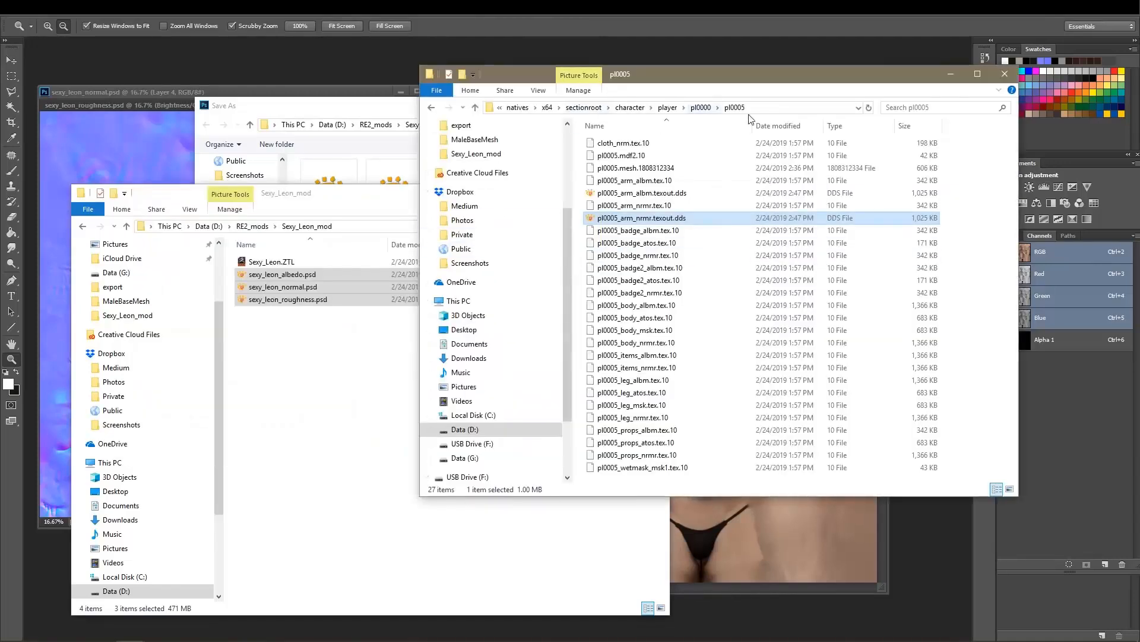
click(610, 193)
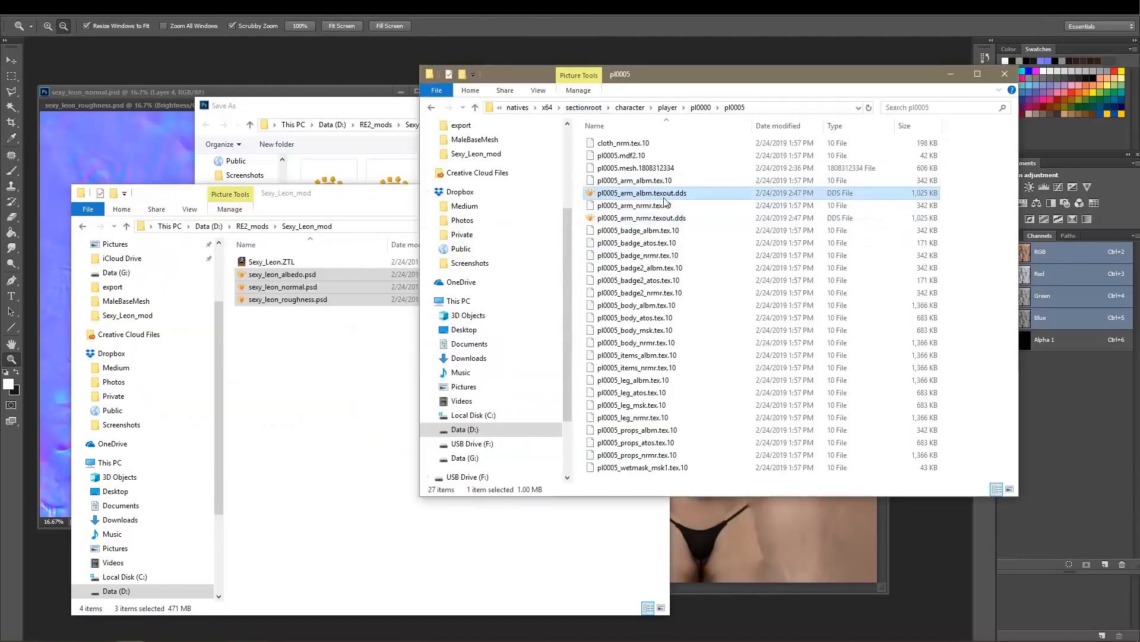
click(778, 107)
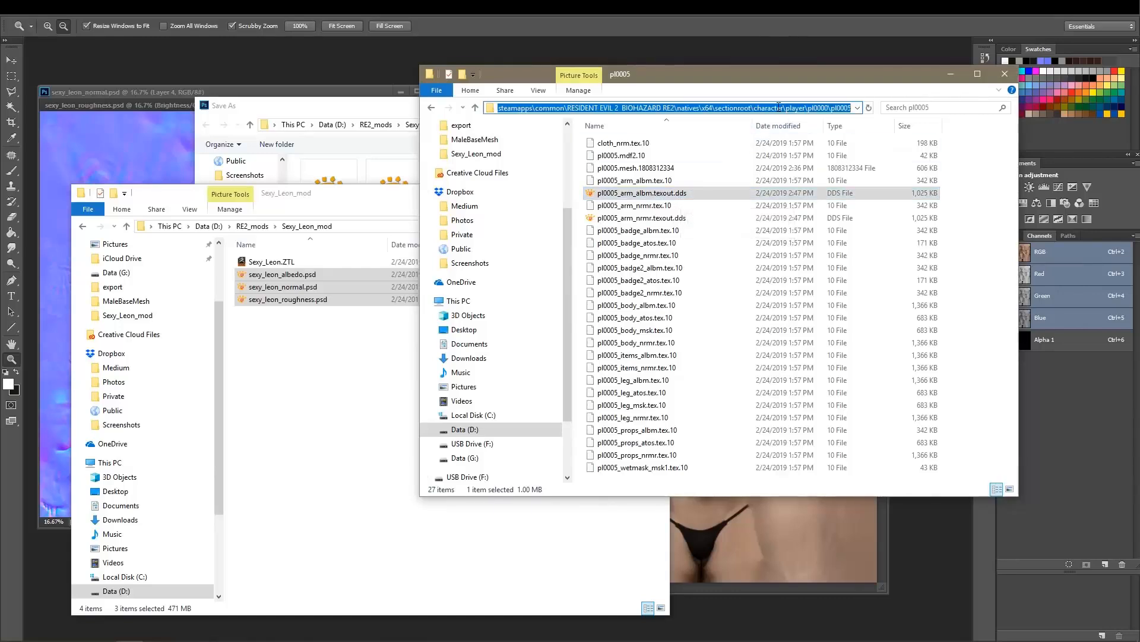
Return to Photoshop and set the save location to the copied pl0005 folder path.
key(alt+Tab)
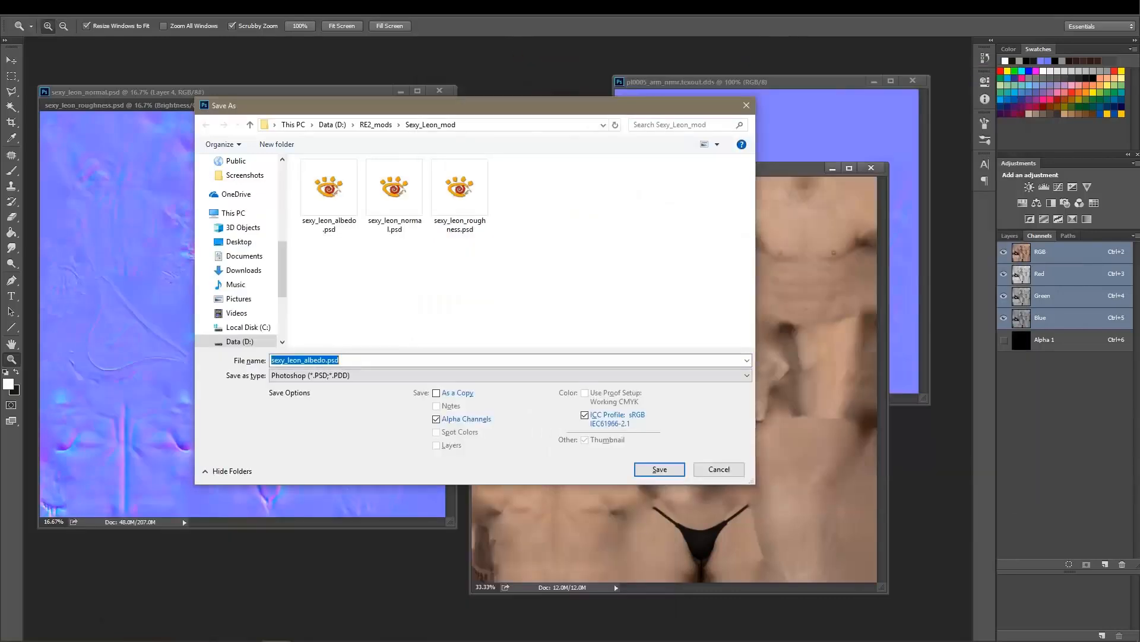
click(491, 122)
key(ctrl+v)
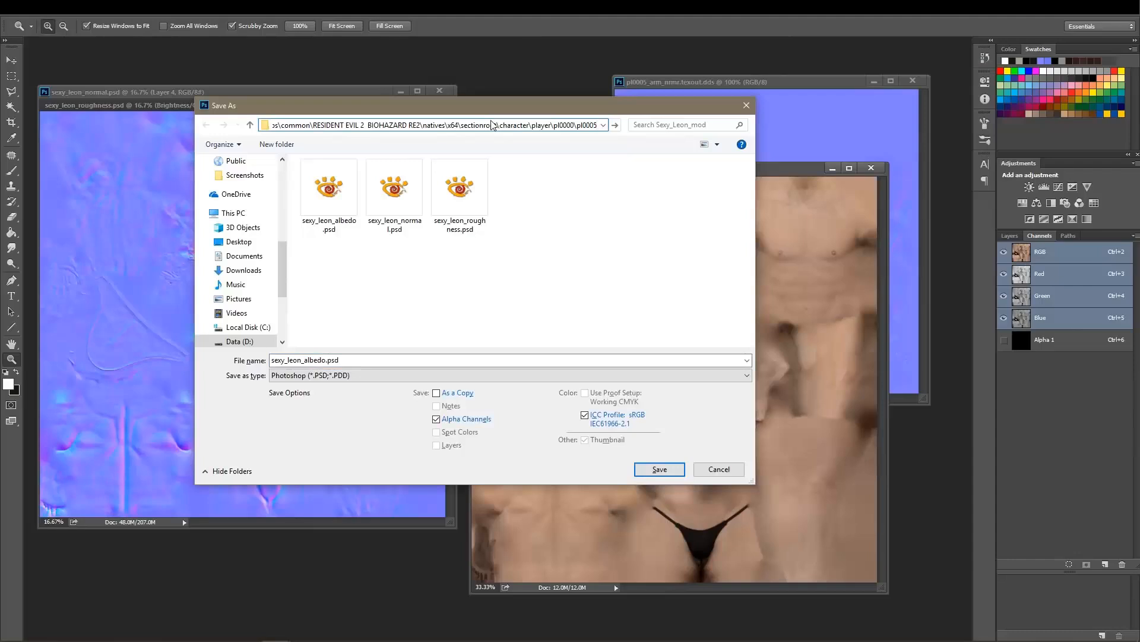
key(Return)
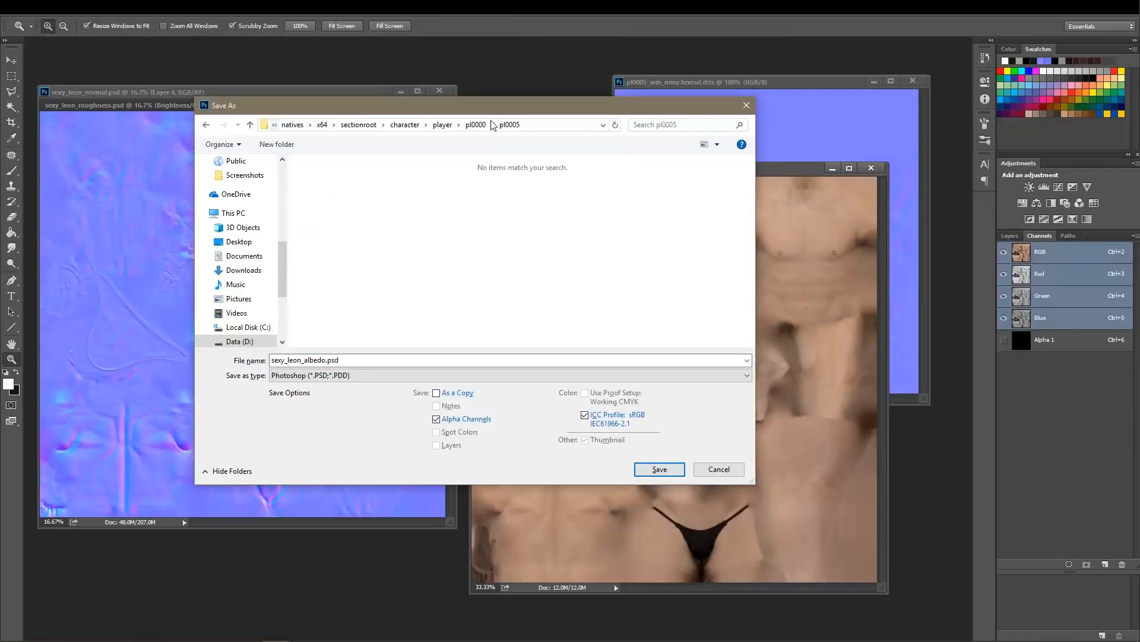
Save the albedo in Intel Texture Works DDS format, overwriting pl0005_arm_albm.texout.dds.
click(350, 376)
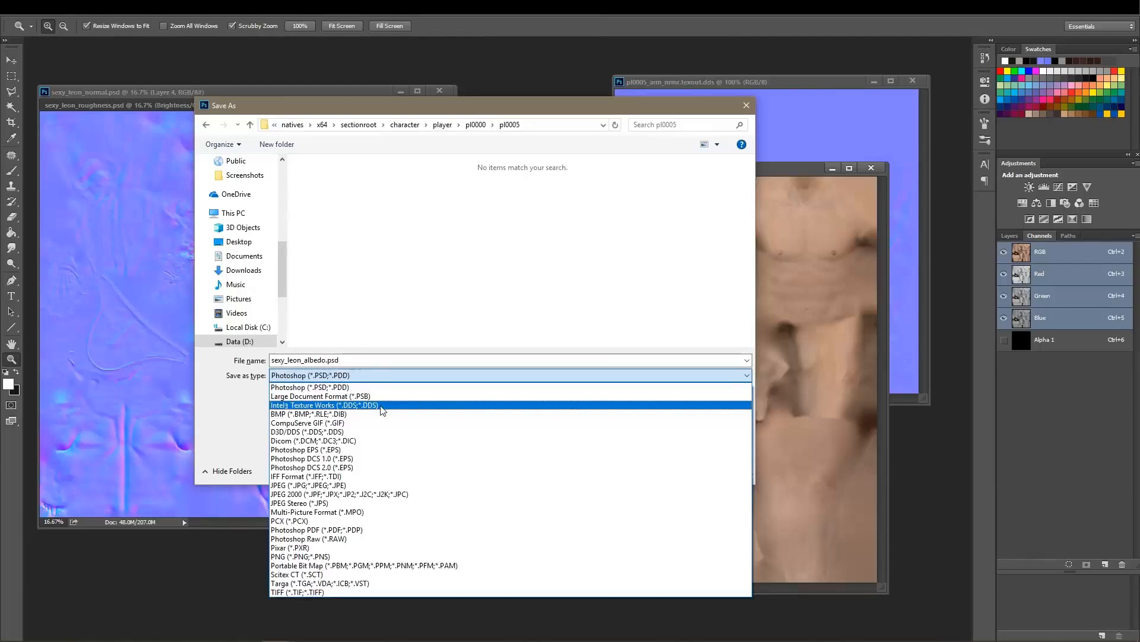
click(357, 405)
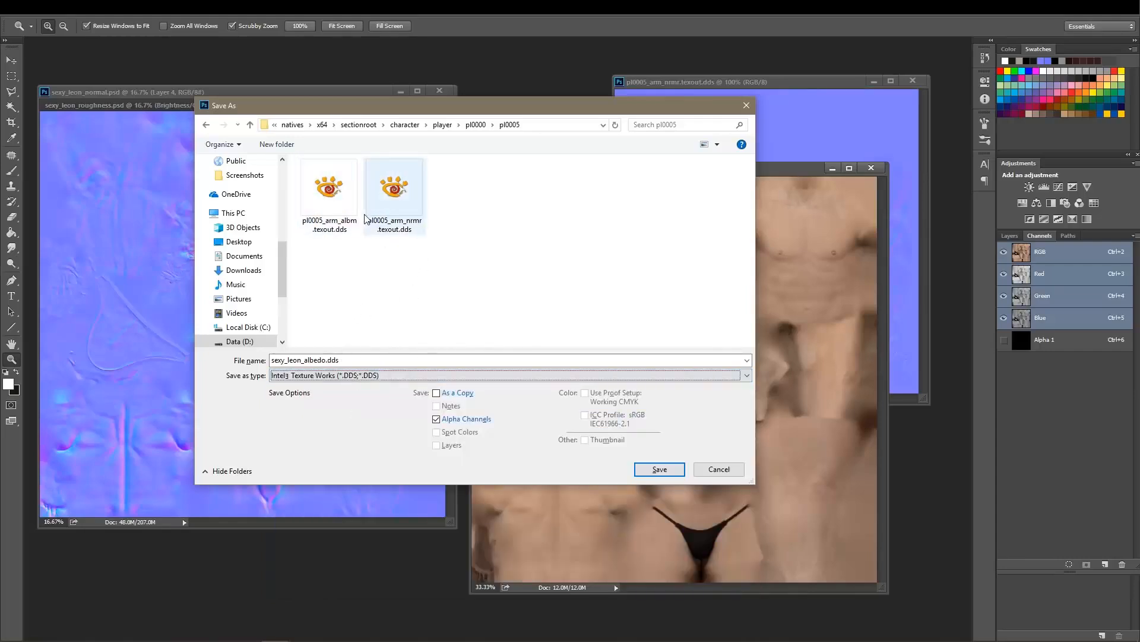
click(339, 194)
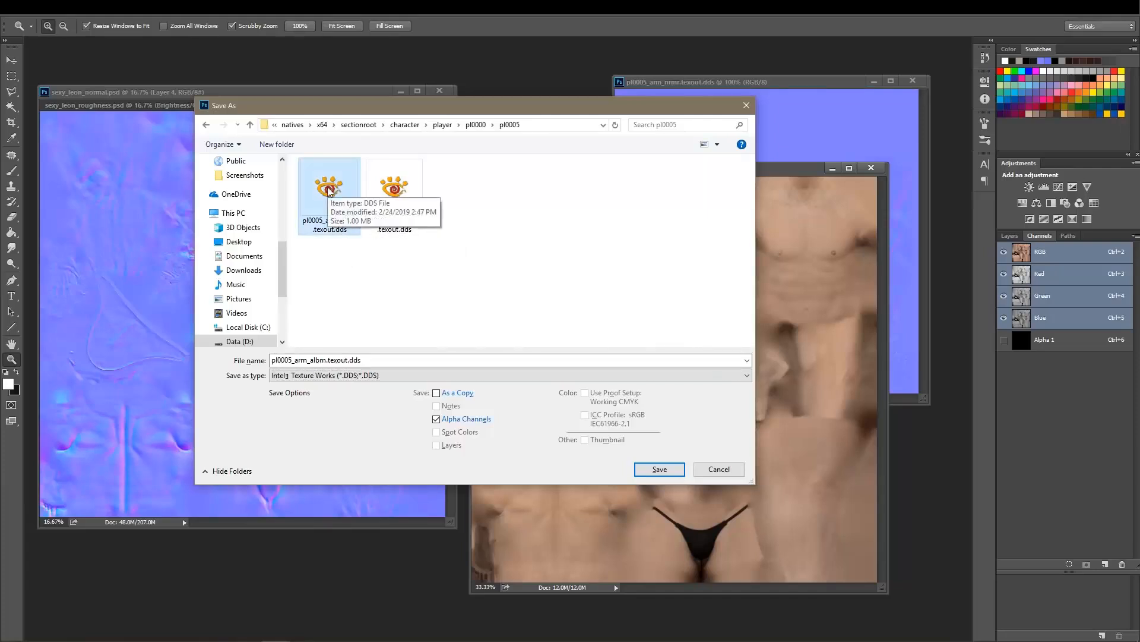
click(652, 469)
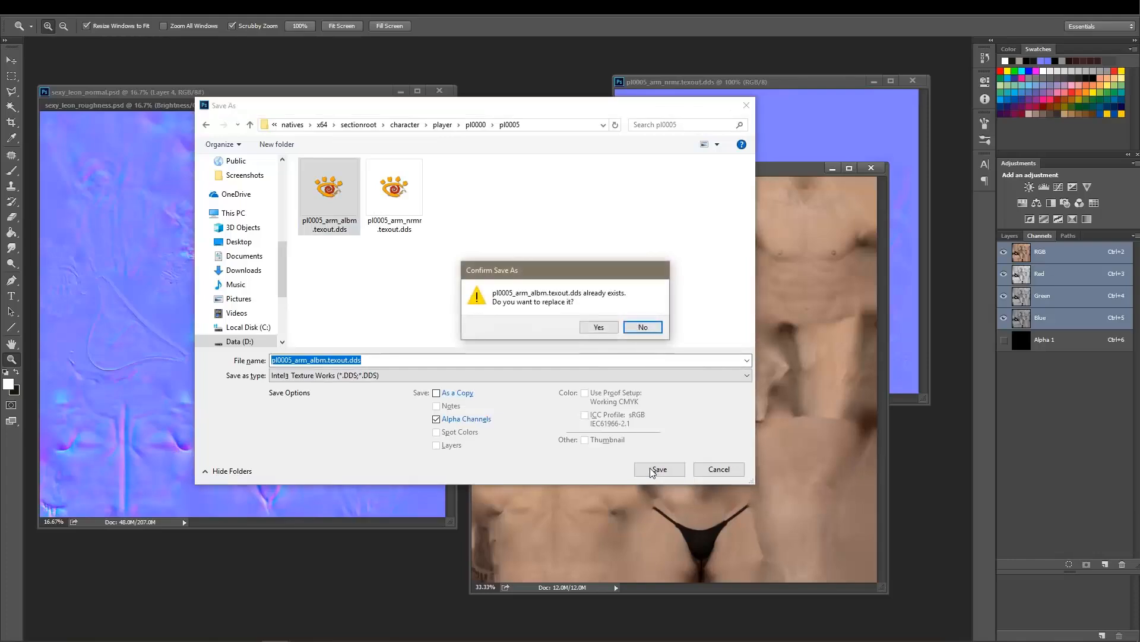
click(599, 327)
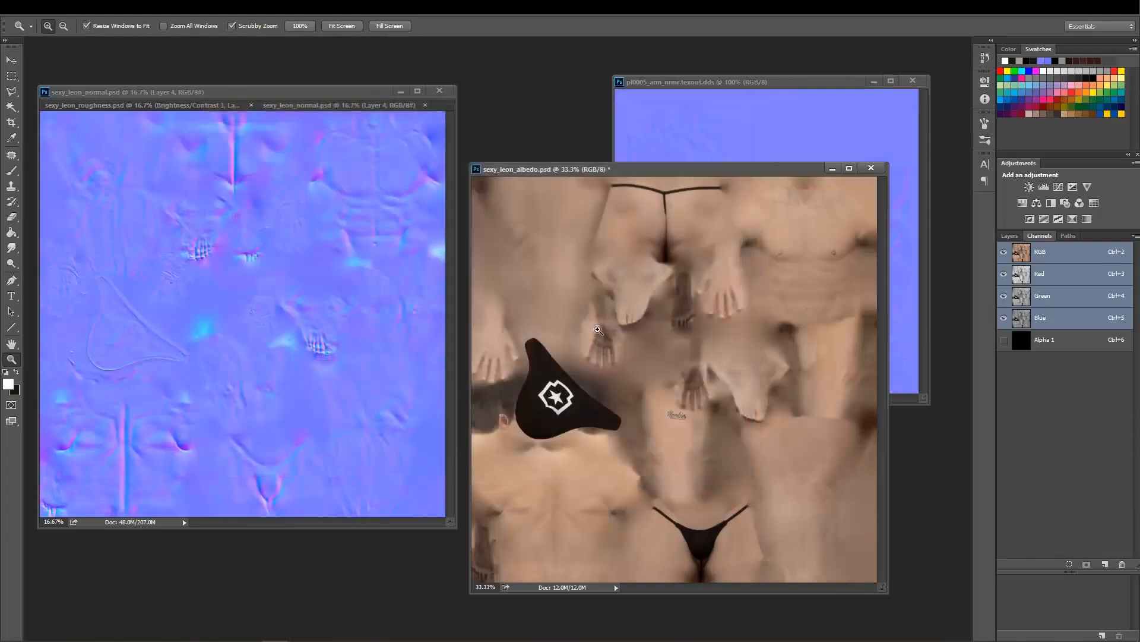
Export the albedo DDS with texture type Color + Alpha, compression BC7 8bpp Fast (Linear, DX11+) and auto-generated mip maps.
mouse_move(519, 133)
mouse_down()
mouse_move(497, 140)
mouse_move(519, 135)
mouse_up()
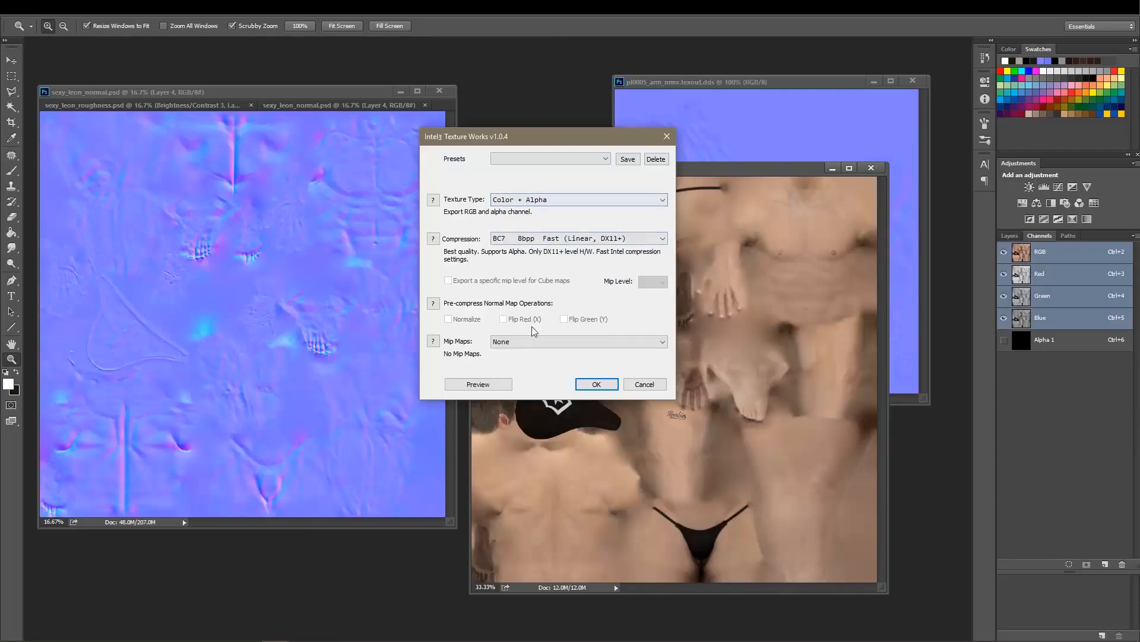
click(535, 342)
click(523, 363)
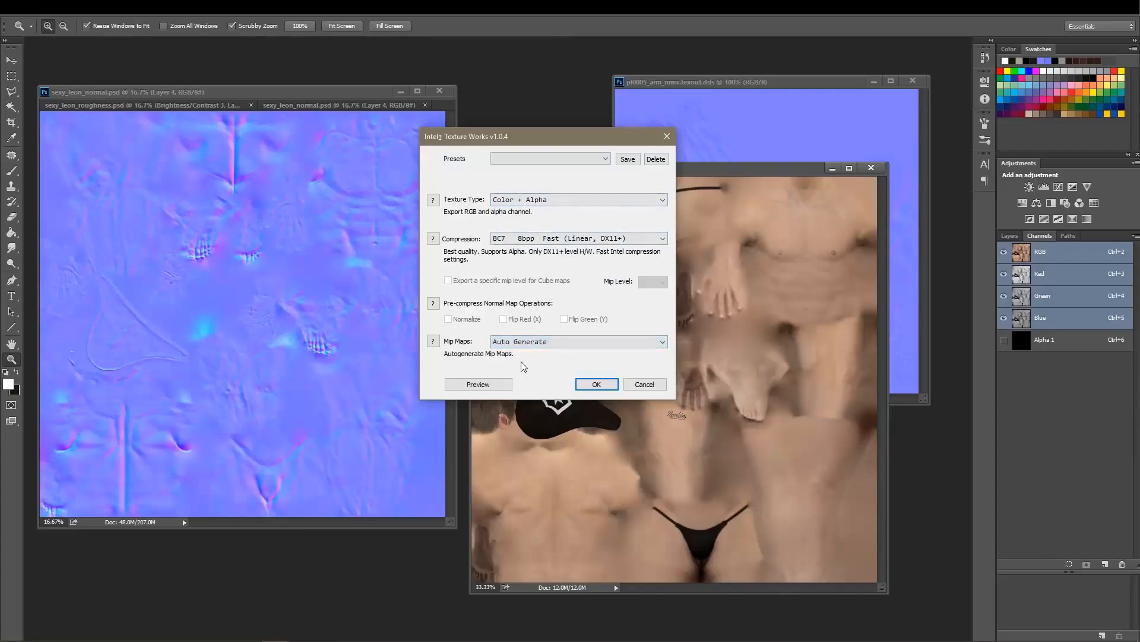
click(520, 202)
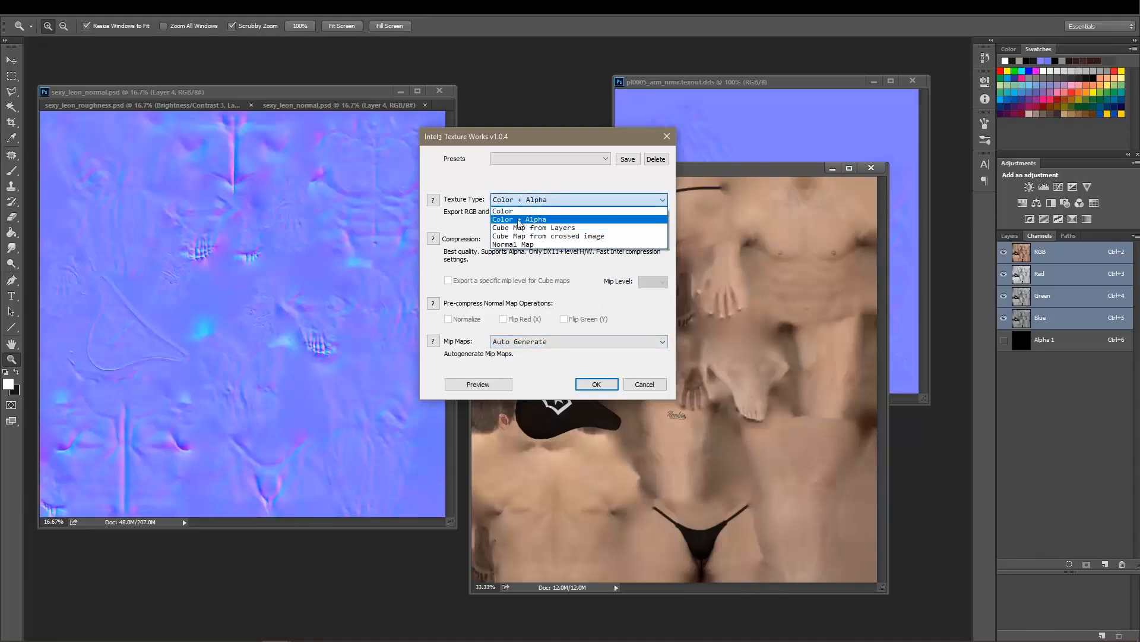
click(514, 220)
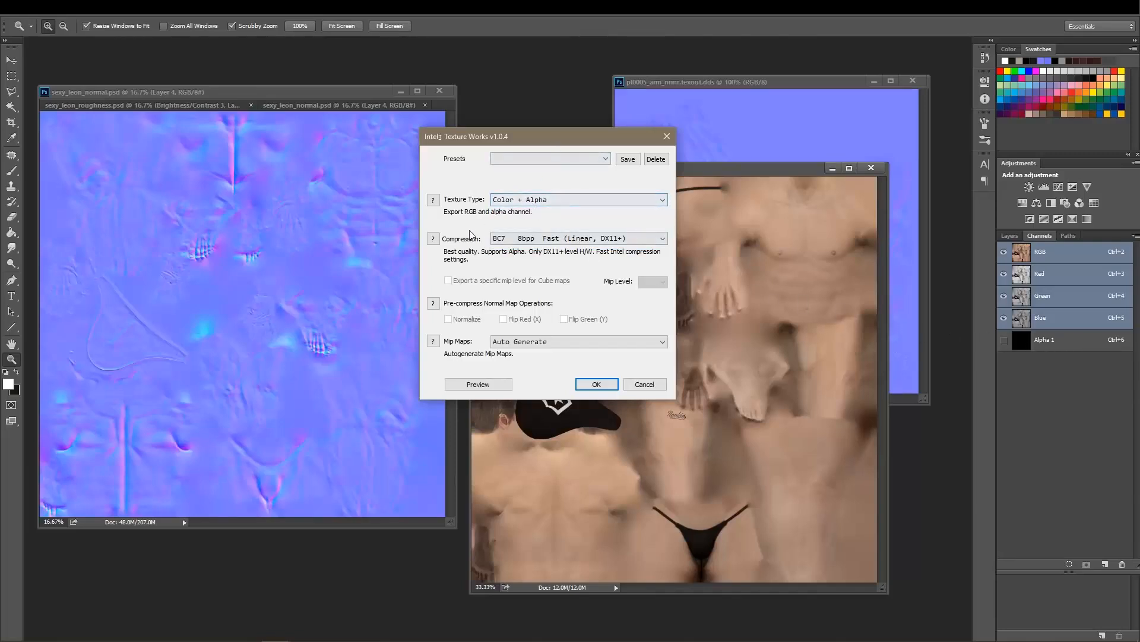
click(506, 239)
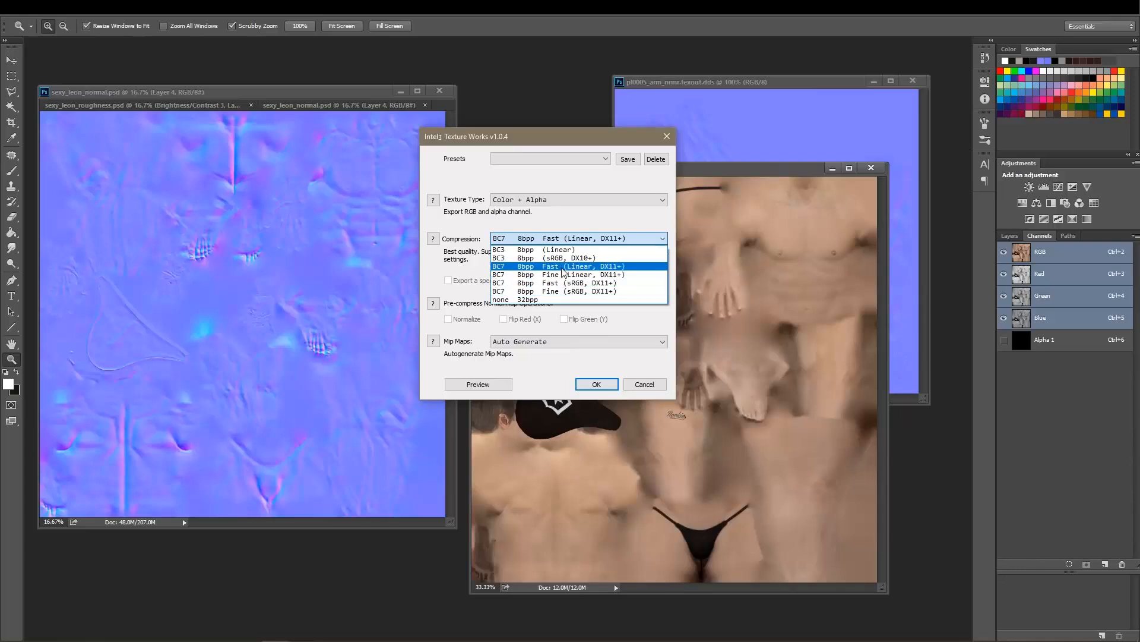
click(563, 266)
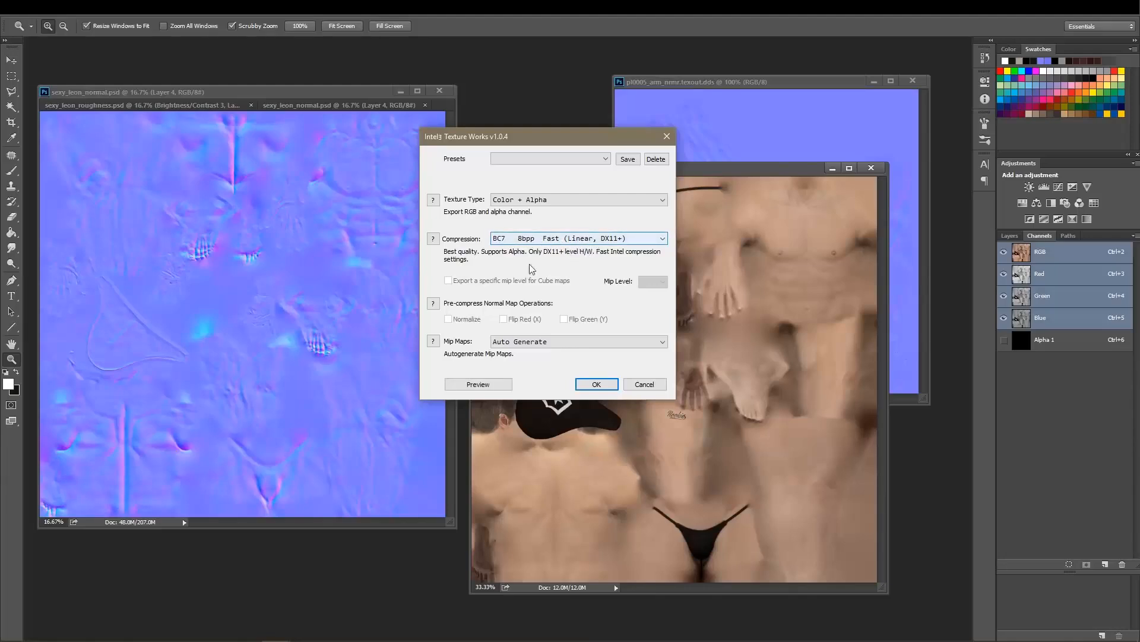
click(534, 343)
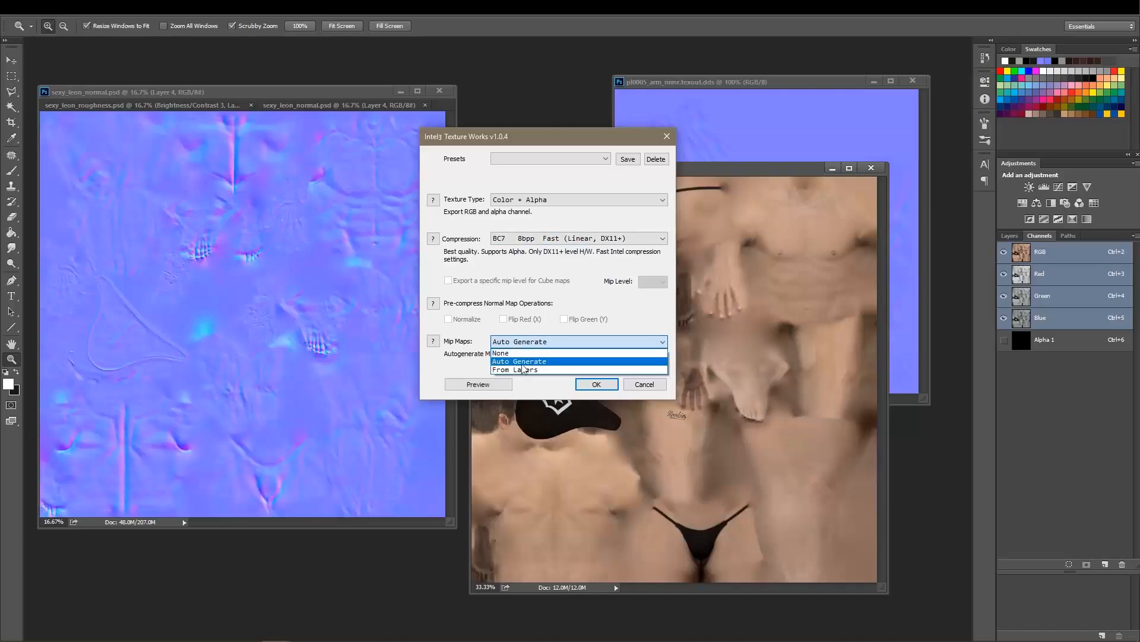
click(522, 362)
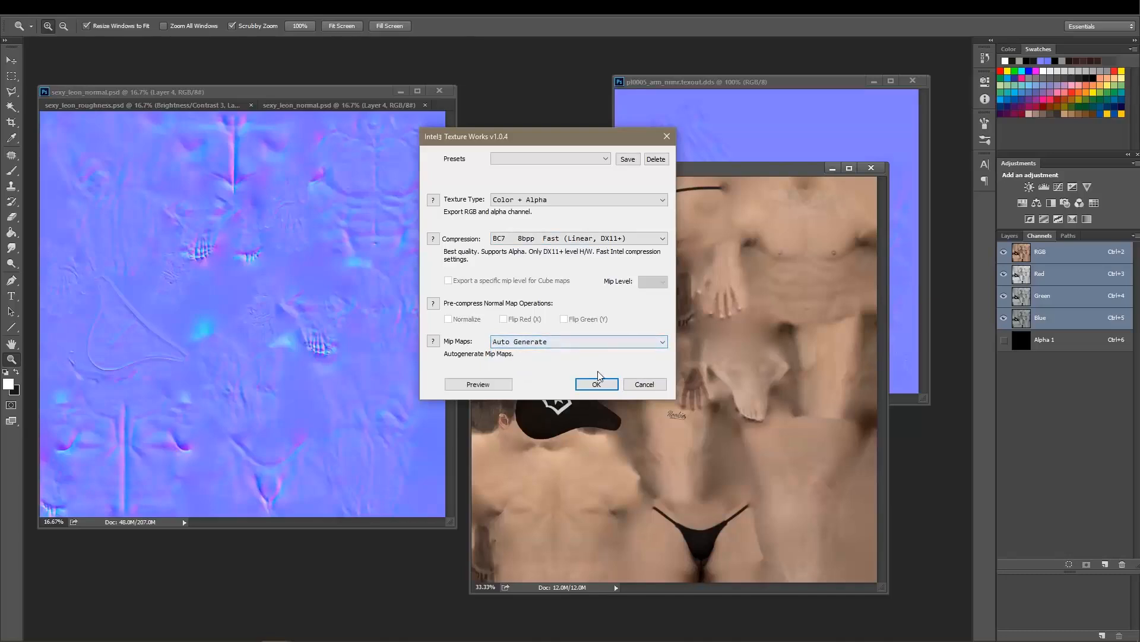
click(600, 387)
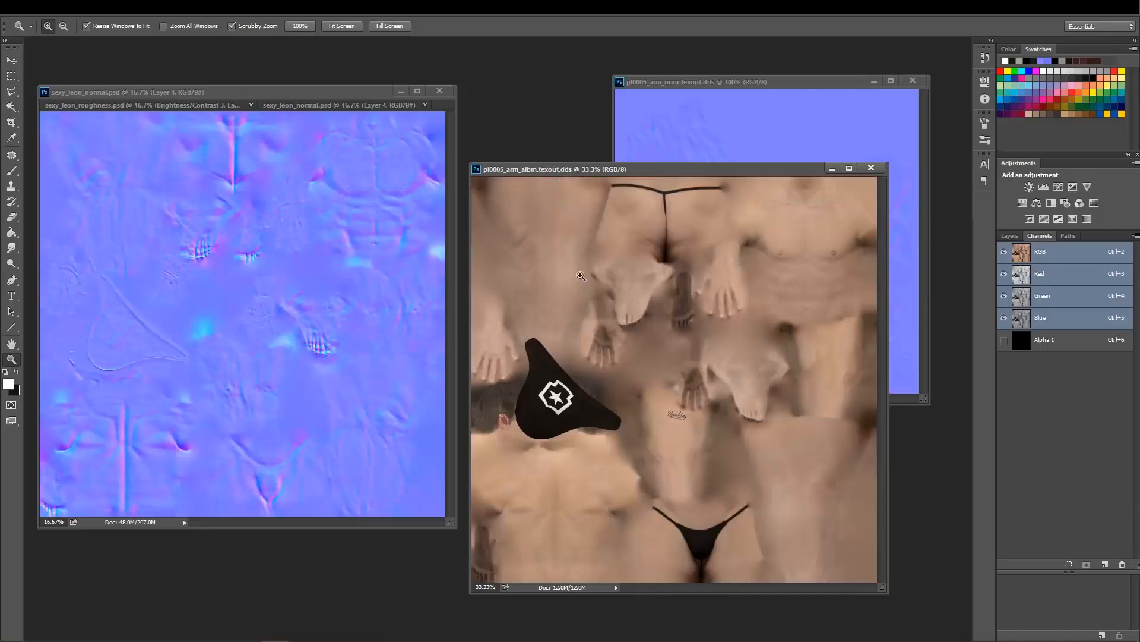
Switch to File Explorer and compare the sizes of pl0005_arm_albm.texout.dds and pl0005_arm_nrmr.texout.dds in the pl0005 folder.
key(alt+Tab)
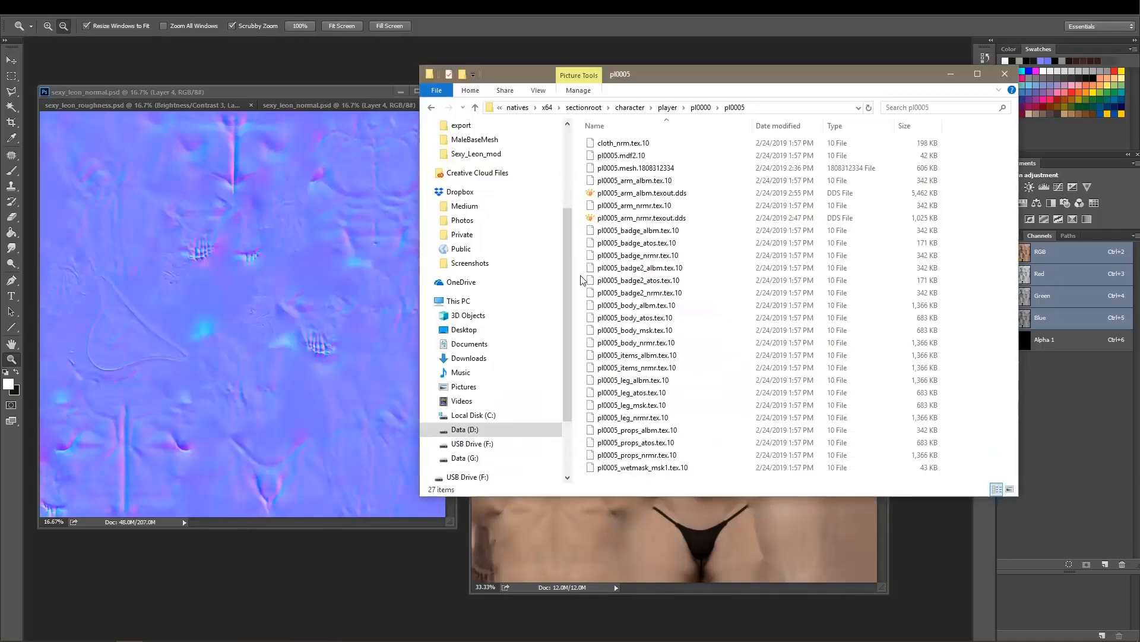
click(681, 196)
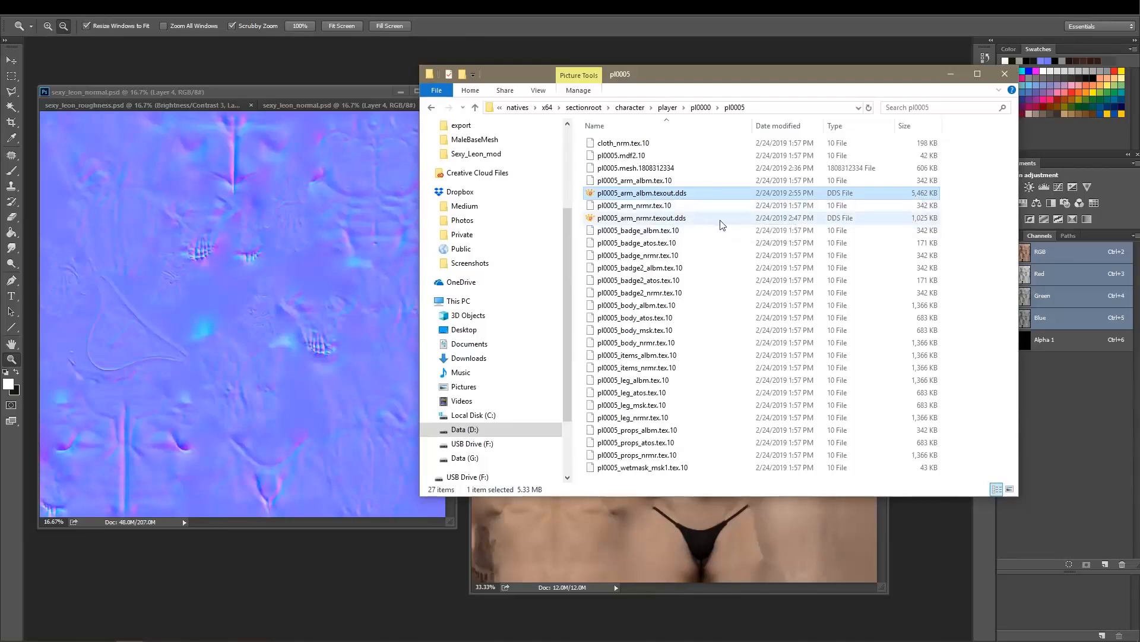
click(904, 221)
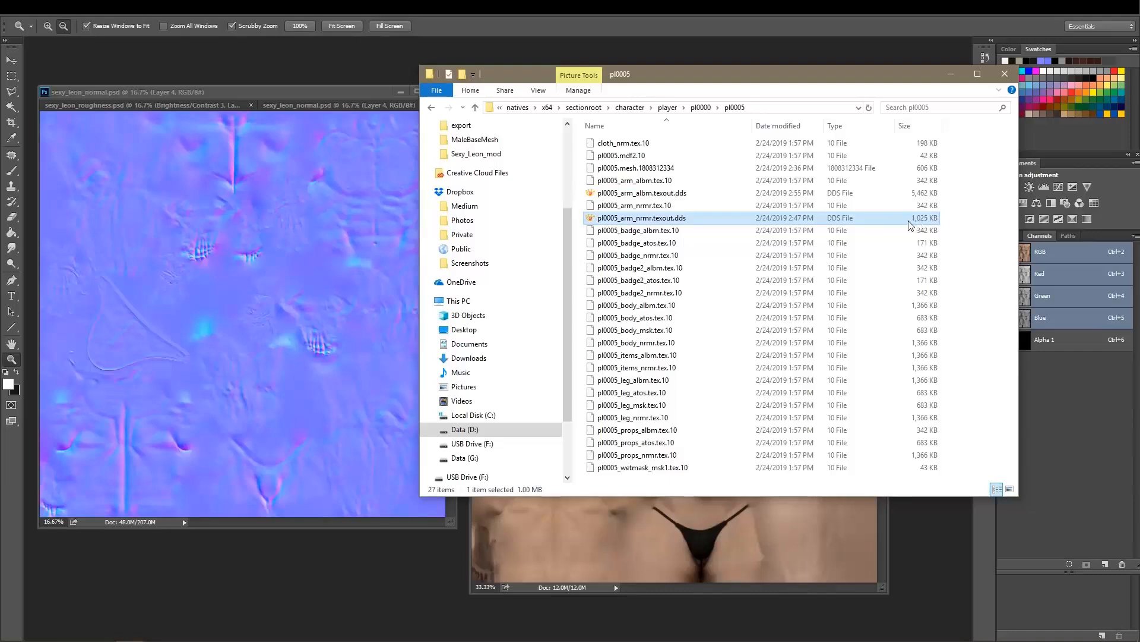
click(897, 194)
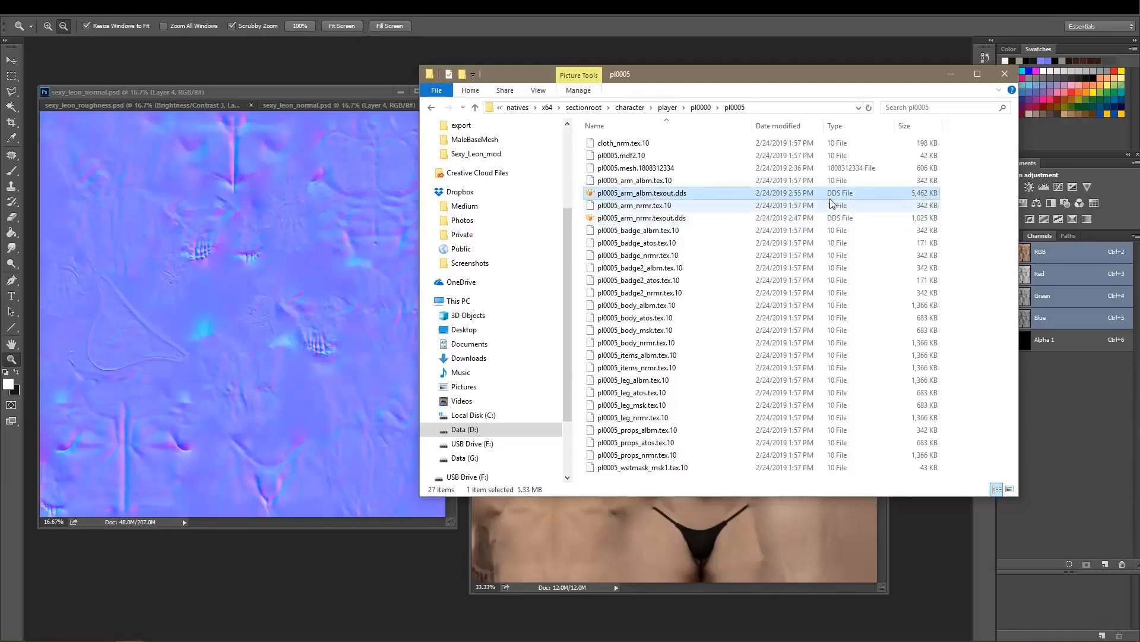
drag(690, 79, 459, 221)
mouse_move(607, 168)
mouse_down()
mouse_move(629, 159)
mouse_move(611, 159)
mouse_up()
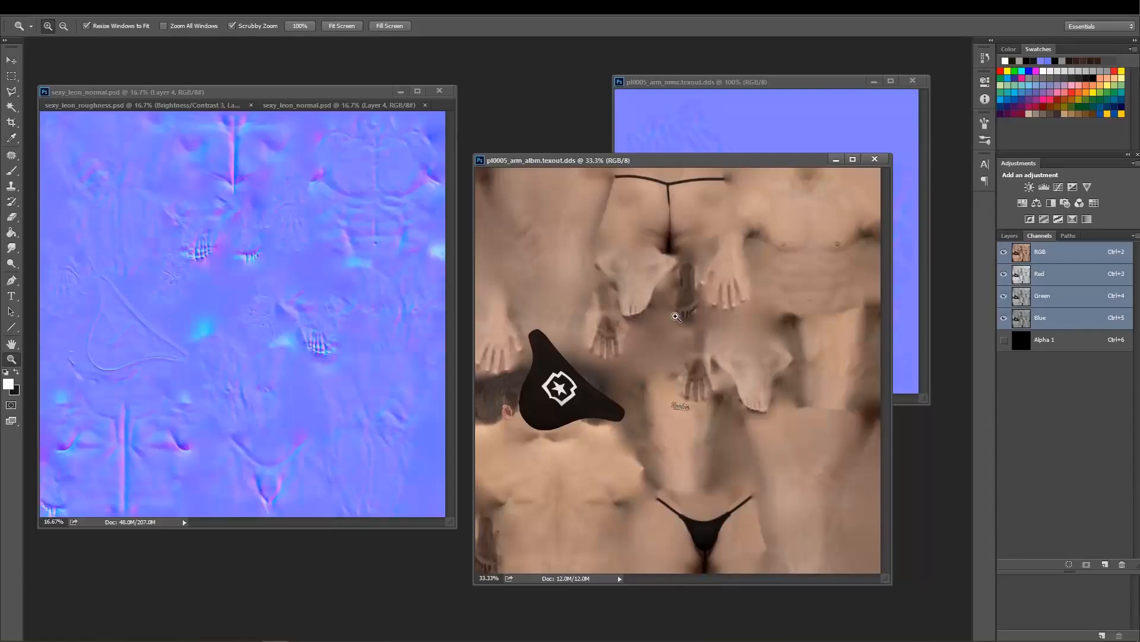
key(alt+Tab)
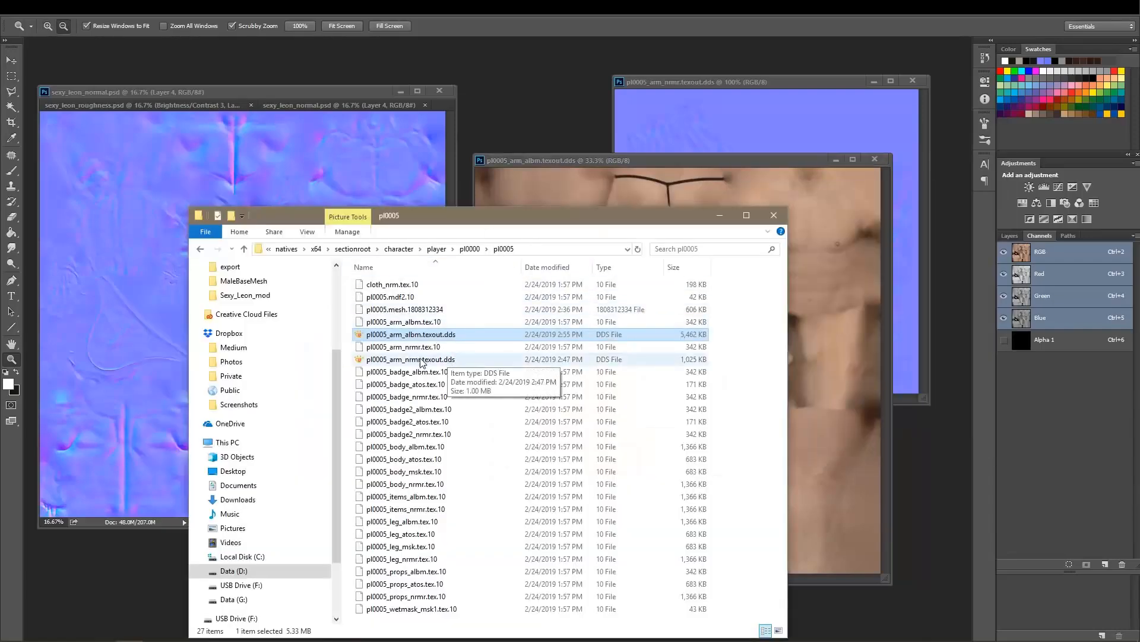
click(436, 360)
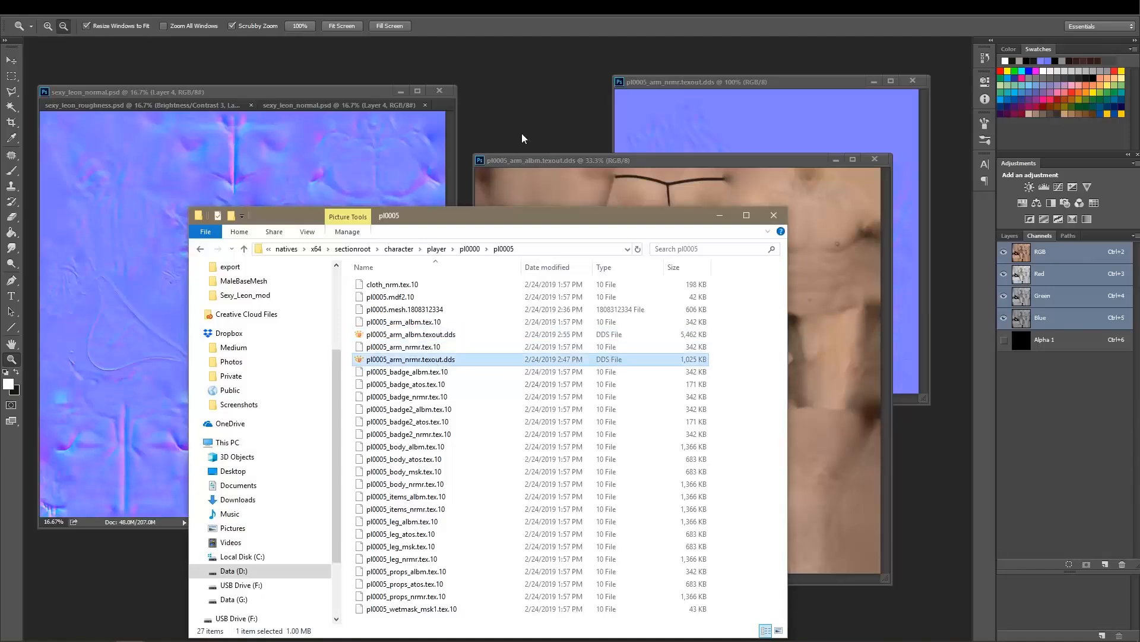
Return to Photoshop, spread out the document windows and inspect the Alpha 1 channel of pl0005_arm_nrmr.texout.dds before restoring its RGB view.
key(alt+Tab)
drag(785, 165, 372, 179)
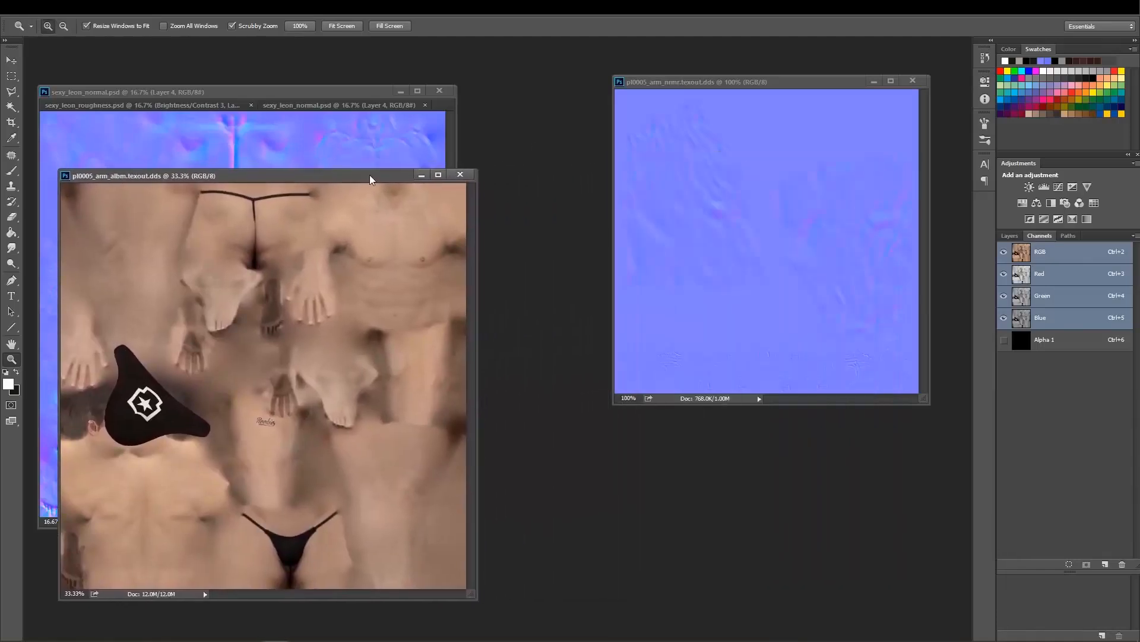
drag(282, 94, 316, 69)
drag(715, 87, 703, 105)
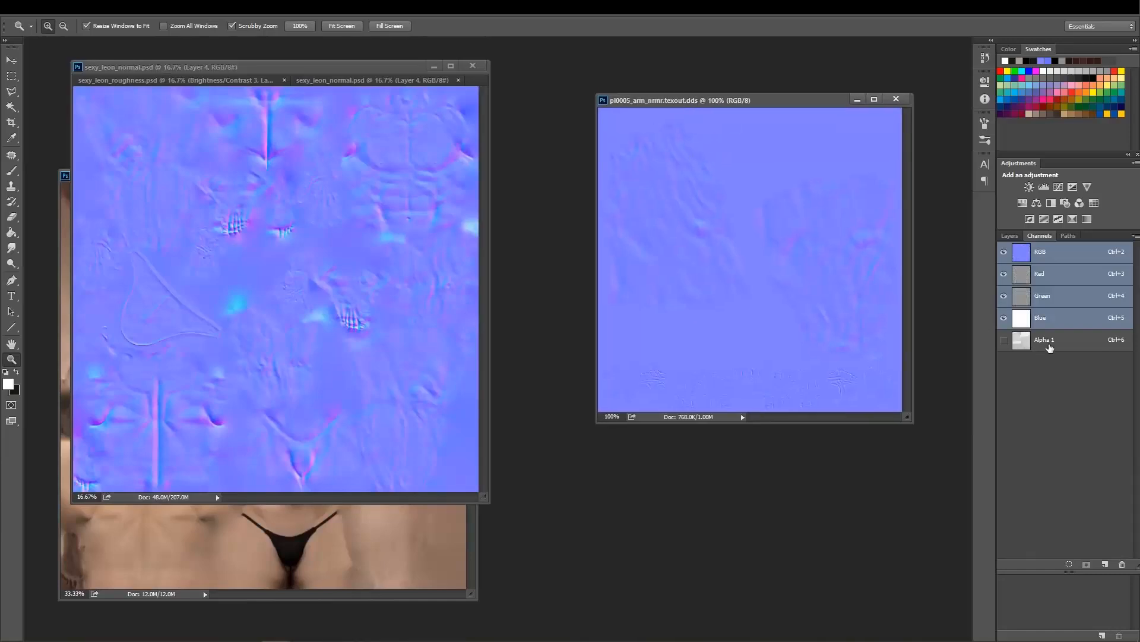
click(1049, 345)
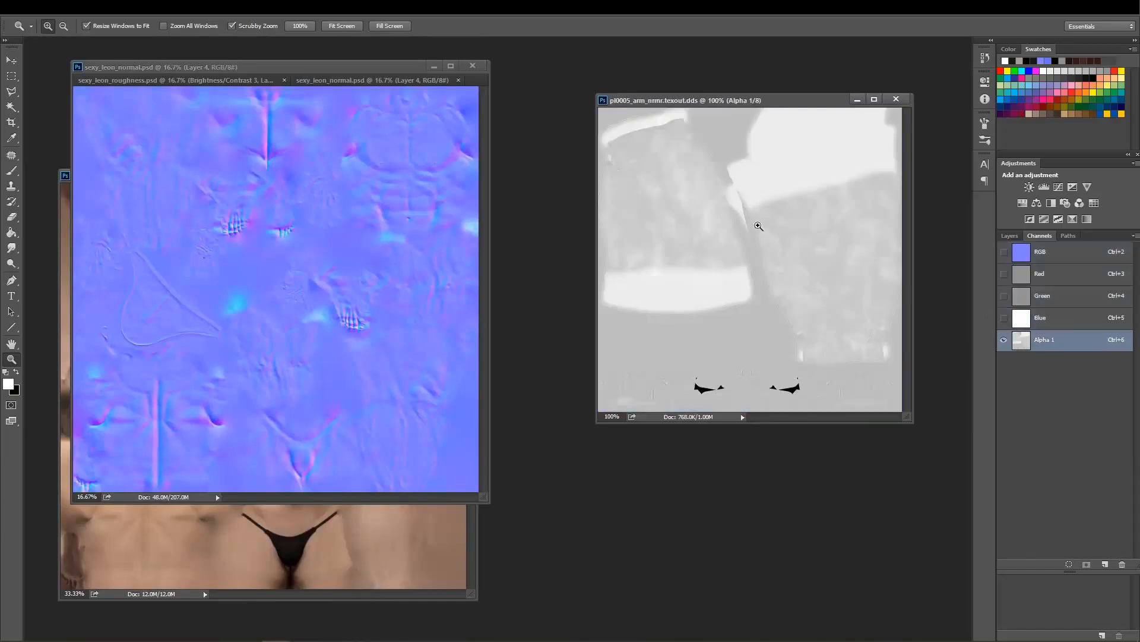
click(1055, 258)
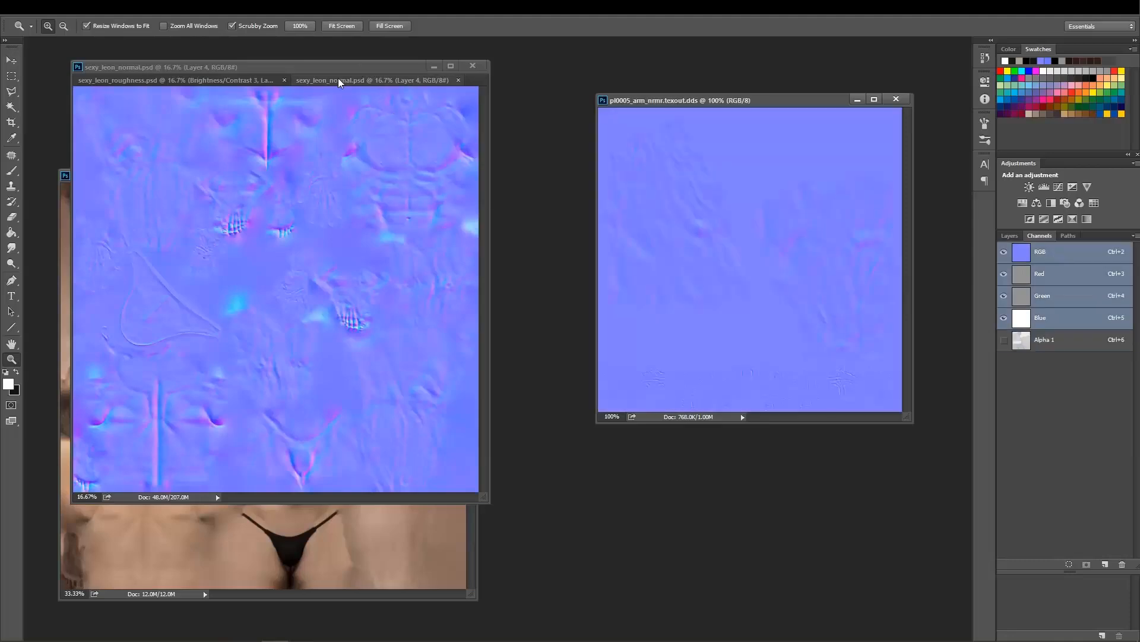
Separate sexy_leon_normal.psd into its own floating window and flatten its layers into a single background.
drag(340, 80, 360, 138)
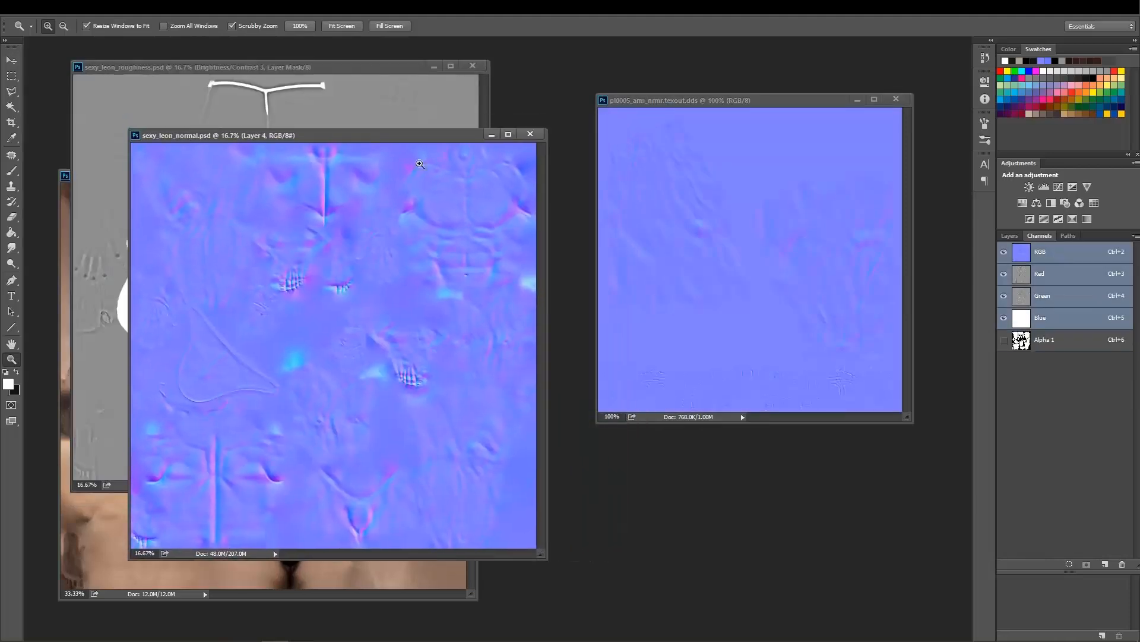
click(1010, 236)
click(1135, 235)
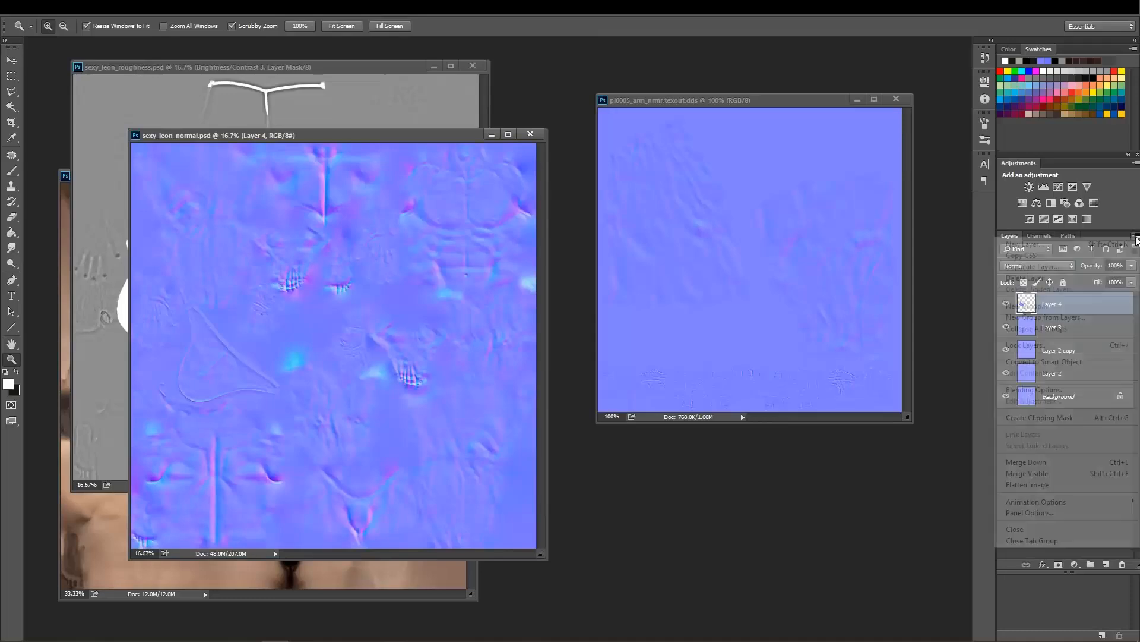
click(1034, 484)
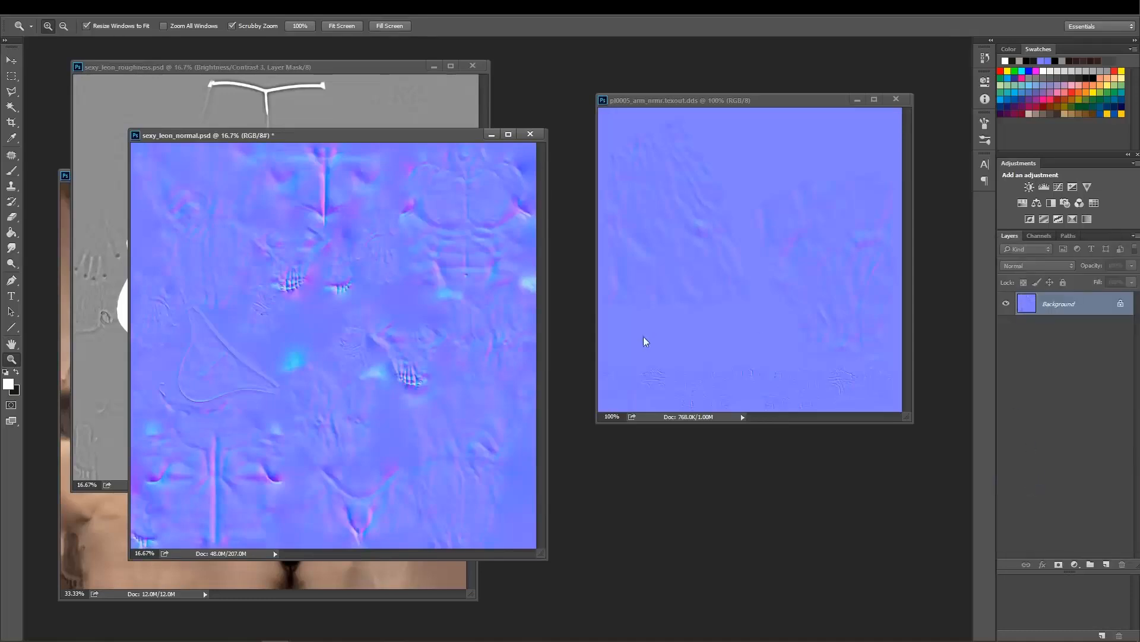
Delete the normal map's existing Alpha 1 channel and create a new empty alpha channel in its place.
click(1040, 236)
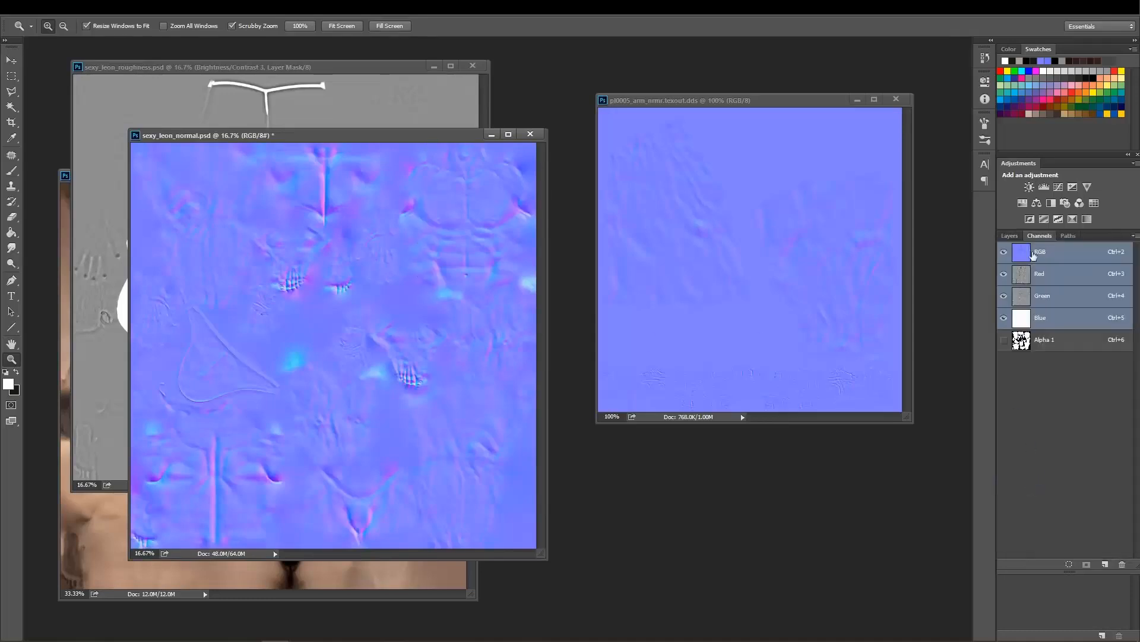
click(1057, 341)
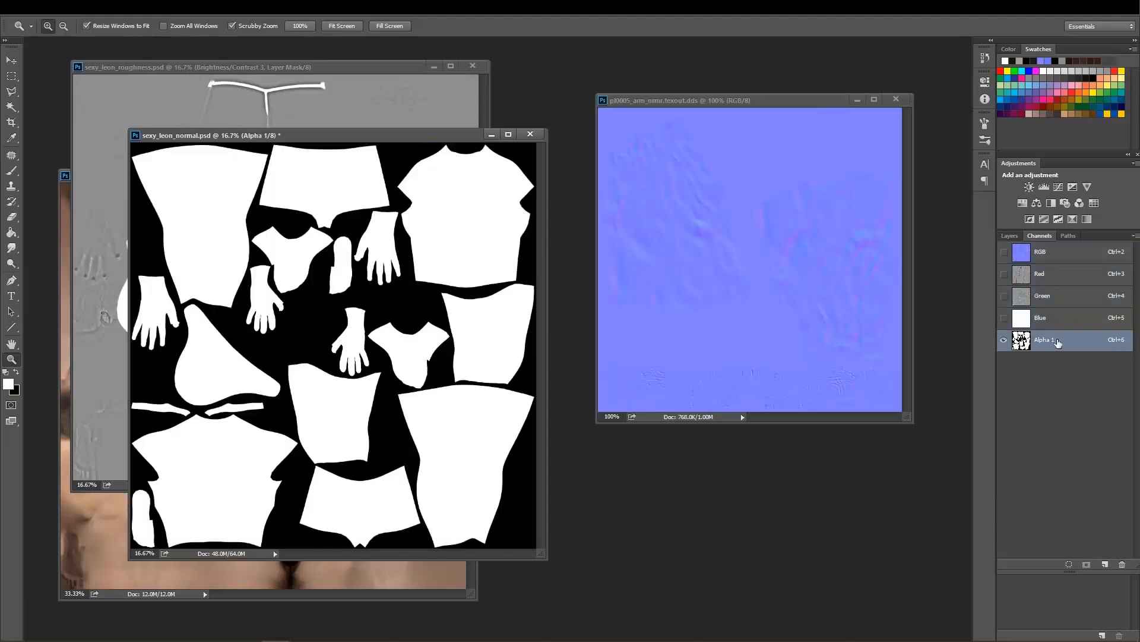
drag(1075, 346, 1122, 564)
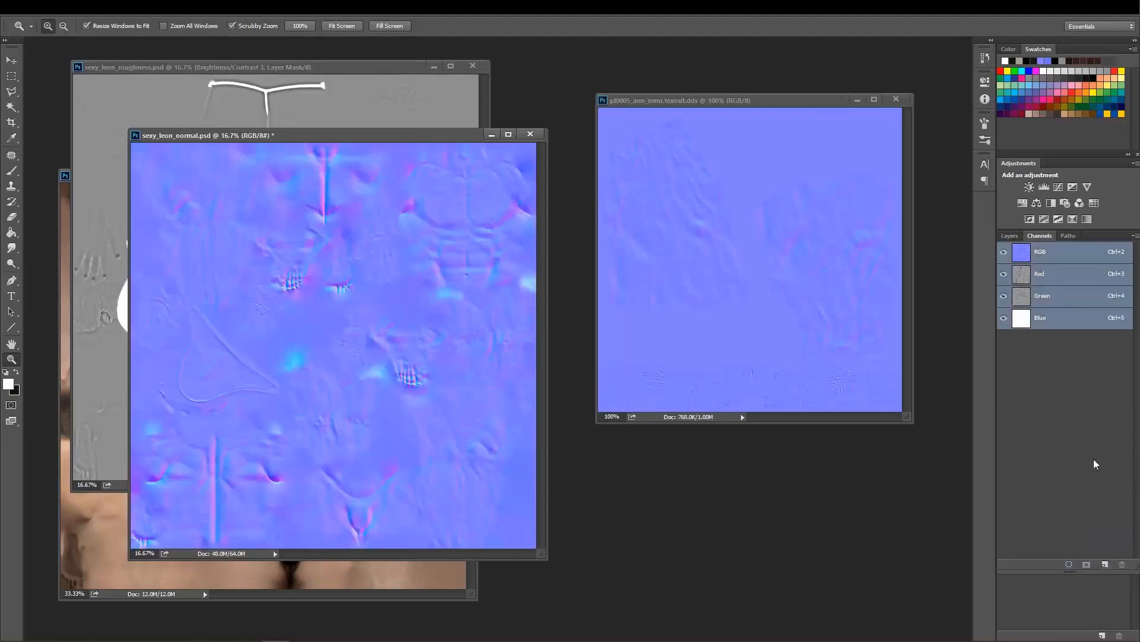
click(1105, 565)
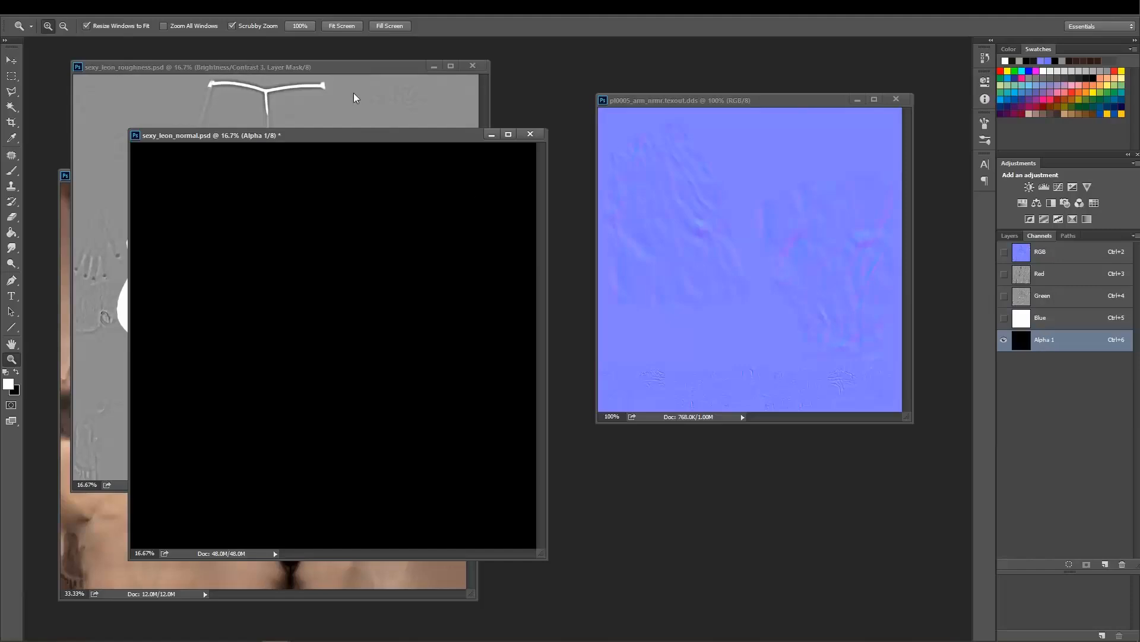
Show the layers of sexy_leon_roughness.psd and offset its window from the normal map's window, leaving the roughness map in front.
click(351, 71)
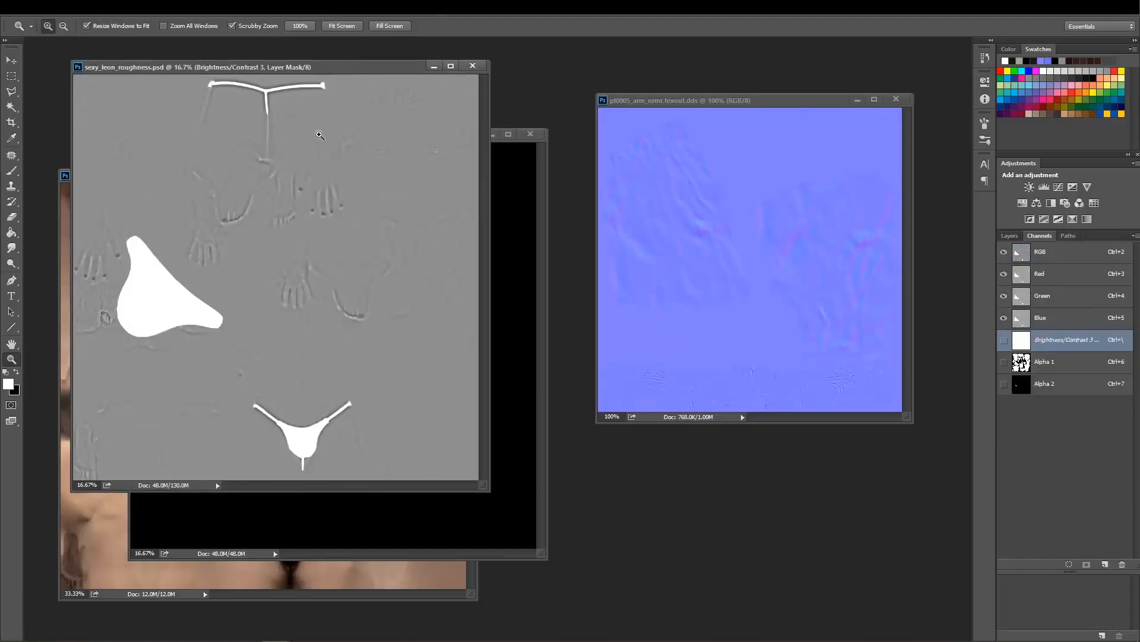
click(1010, 236)
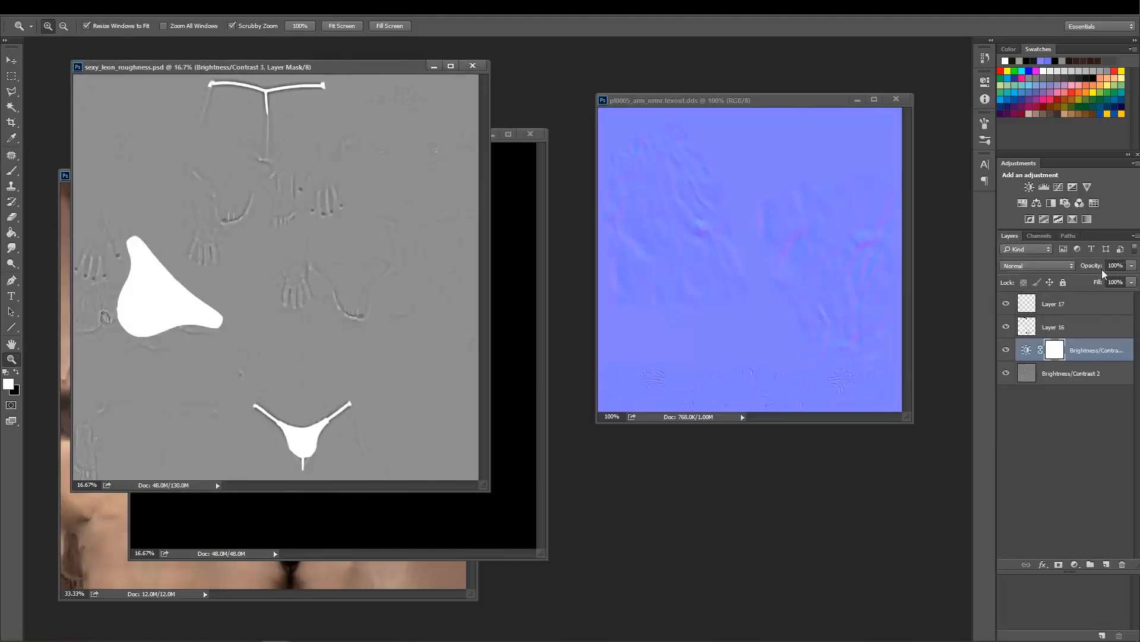
drag(314, 70, 318, 70)
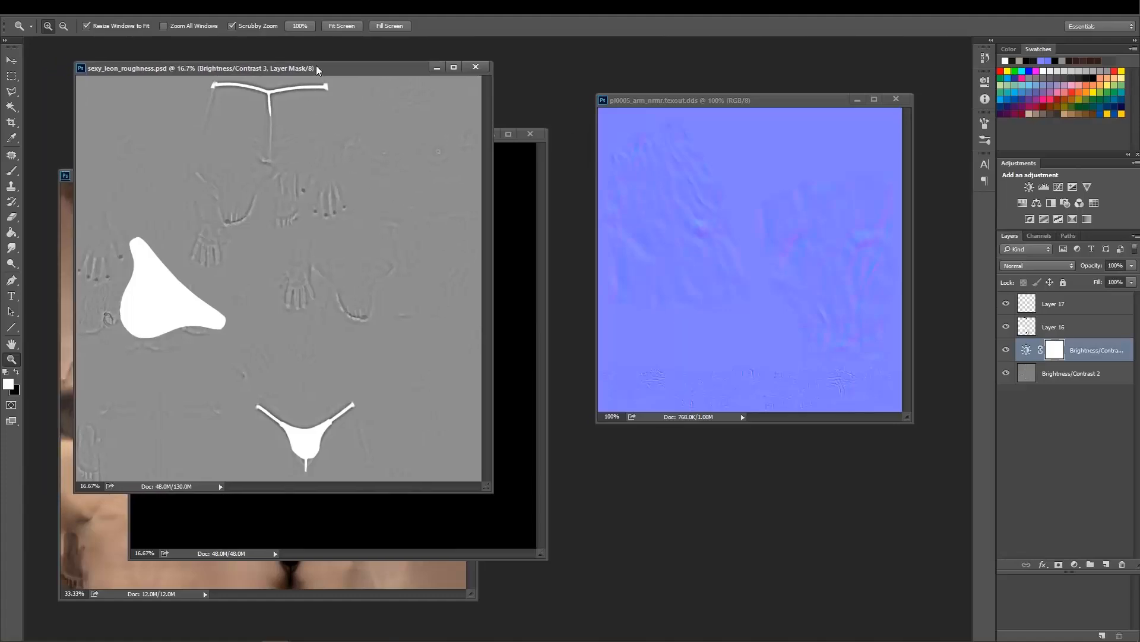
click(540, 205)
drag(443, 141, 457, 146)
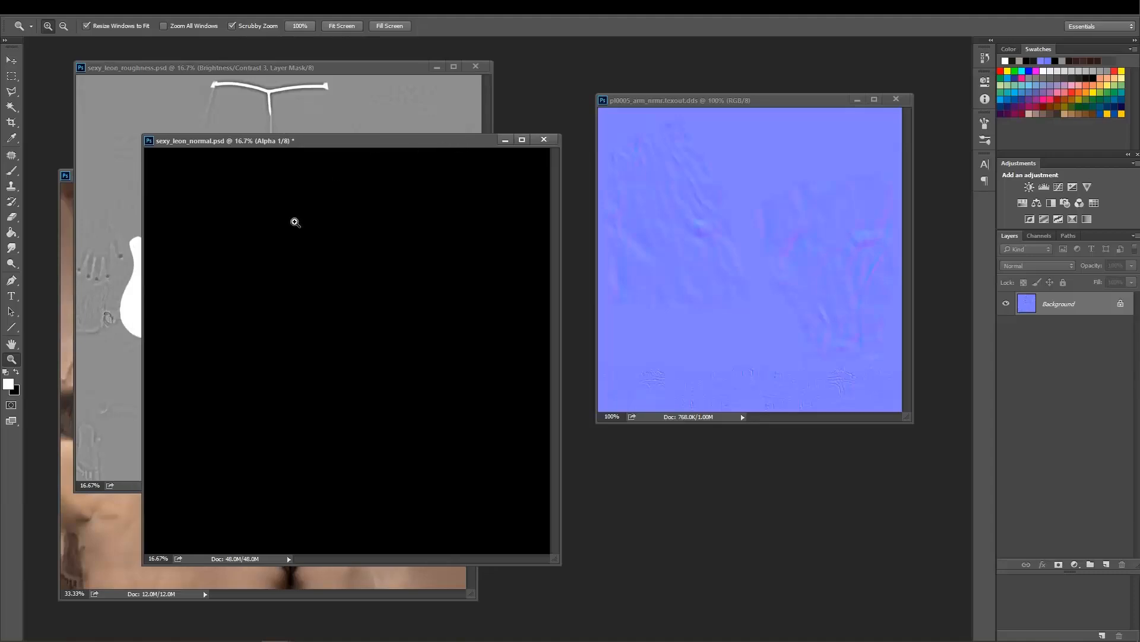
drag(326, 67, 299, 62)
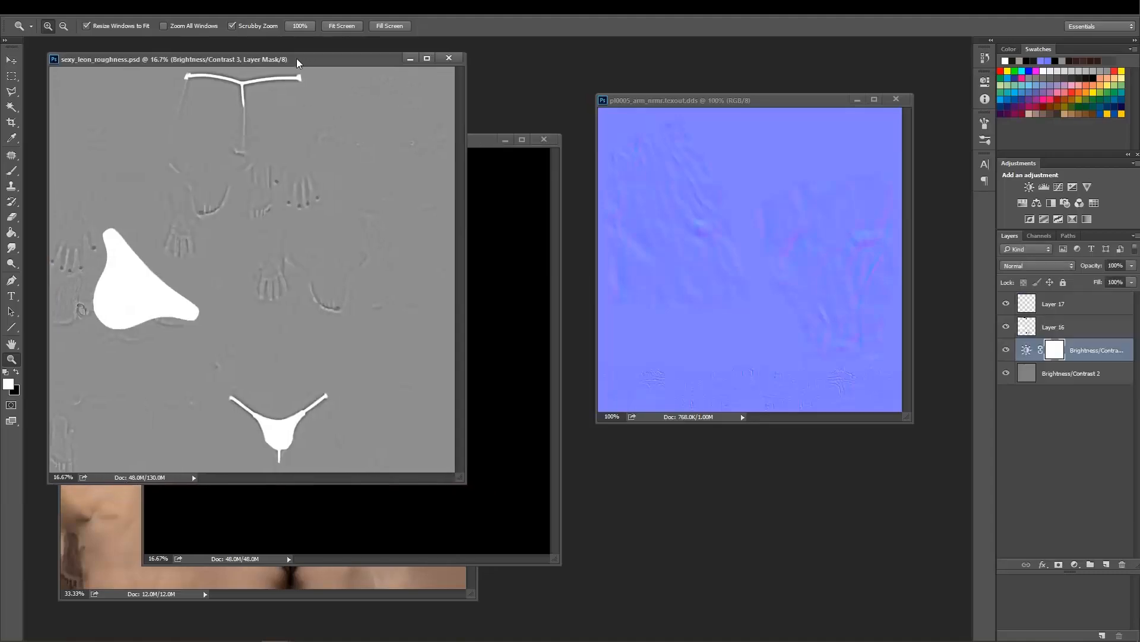
Move the pl0005_arm_nrmr.texout.dds window slightly aside and display its Alpha 1 channel for comparison with the roughness map.
drag(700, 106, 715, 99)
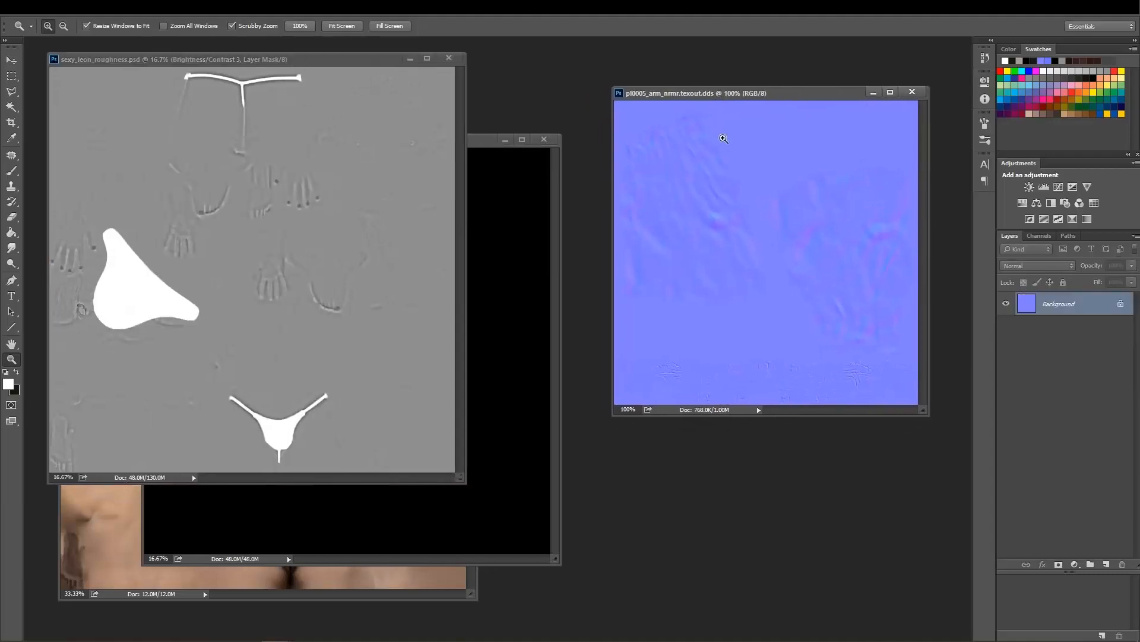
click(1039, 236)
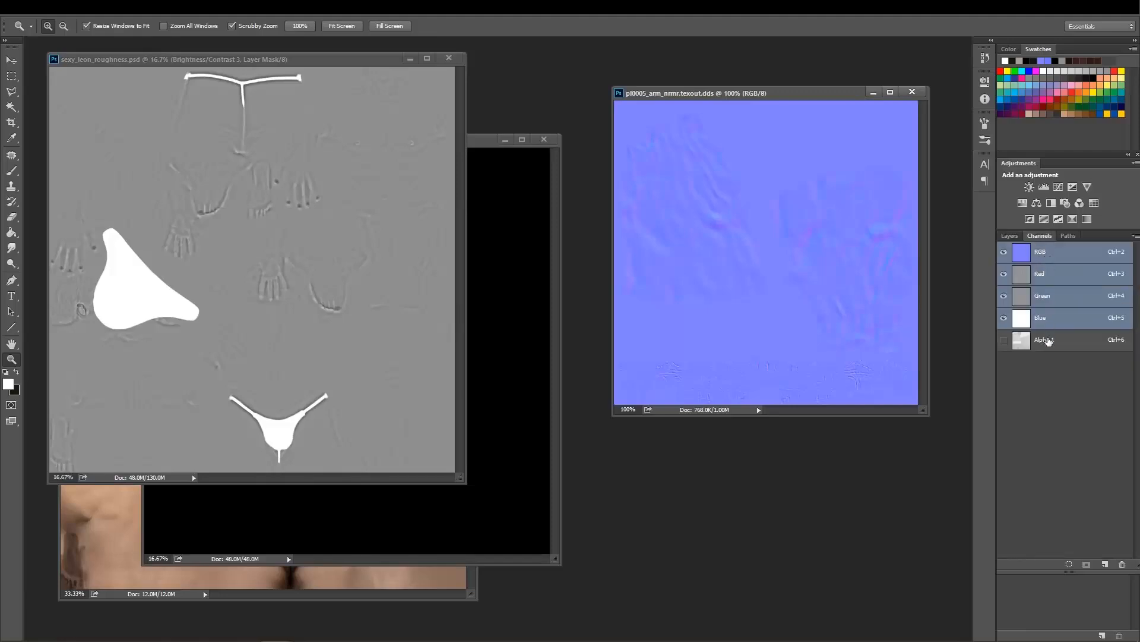
click(1050, 345)
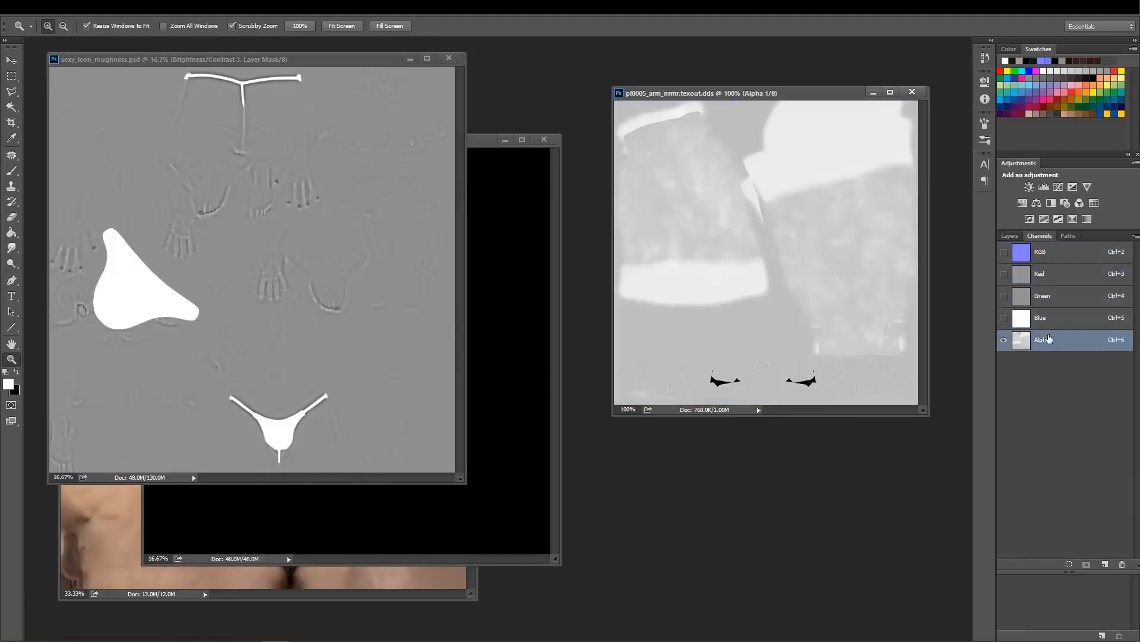
Return pl0005_arm_nrmr.texout.dds to its RGB view and copy the merged contents of the whole sexy_leon_roughness.psd canvas.
click(1055, 249)
drag(490, 146, 509, 152)
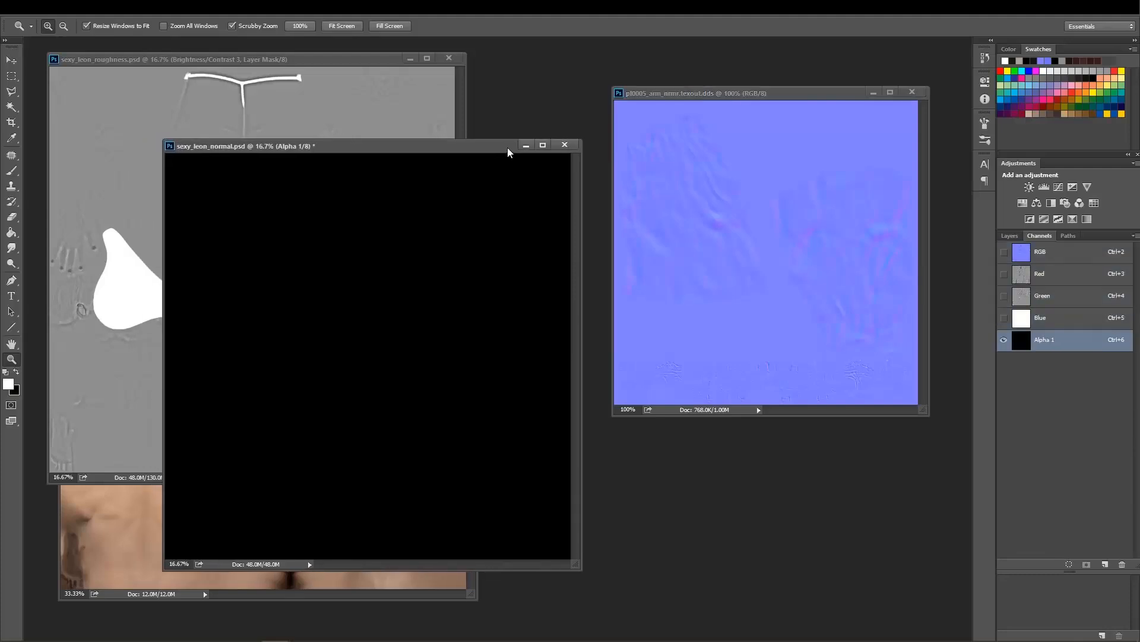
click(303, 73)
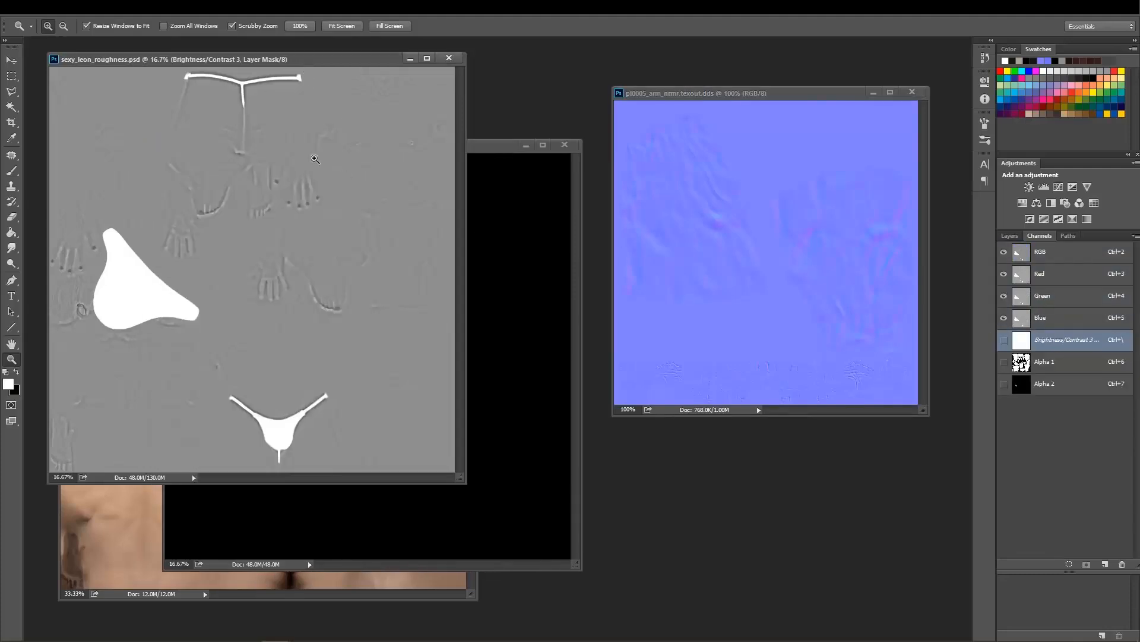
key(ctrl+a)
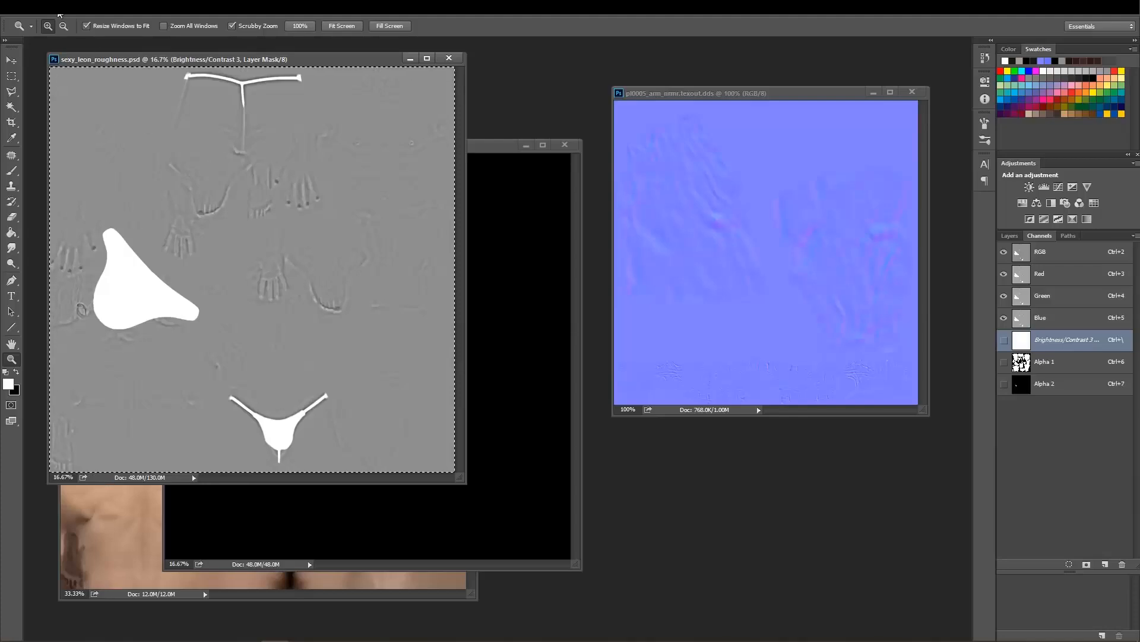
click(60, 11)
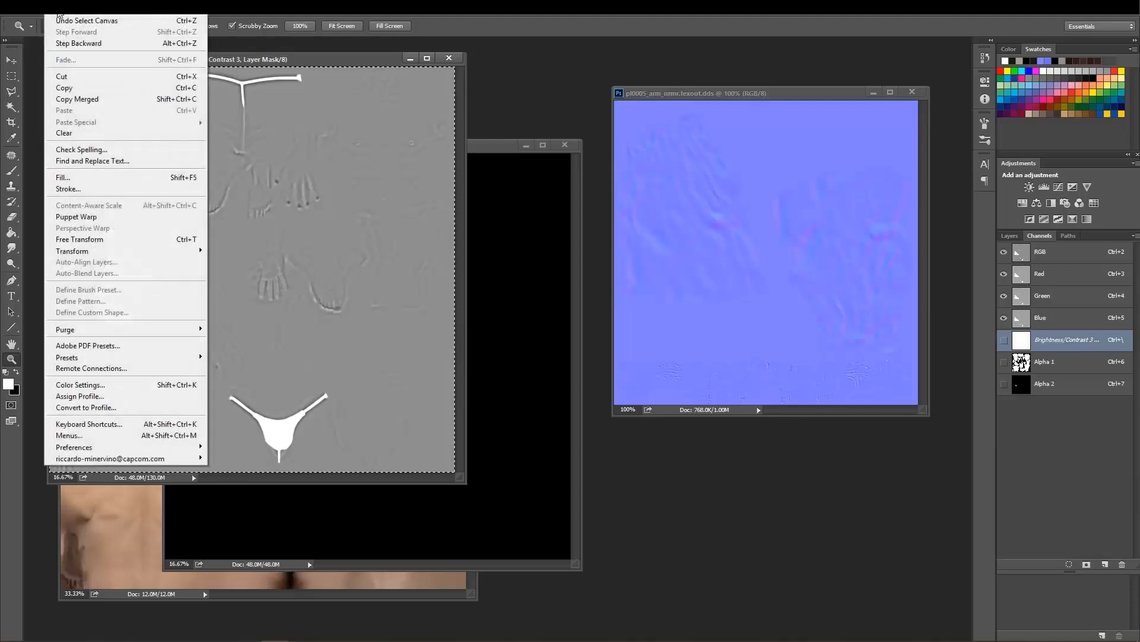
click(125, 100)
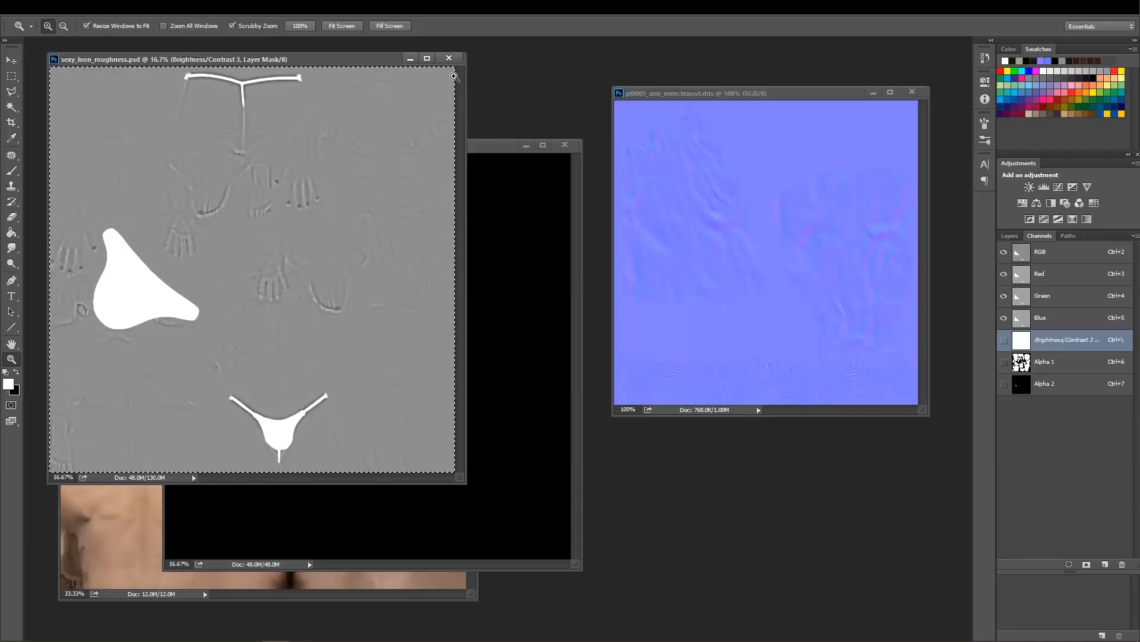
Paste the copied roughness map into the Alpha 1 channel of sexy_leon_normal.psd.
drag(489, 151, 495, 141)
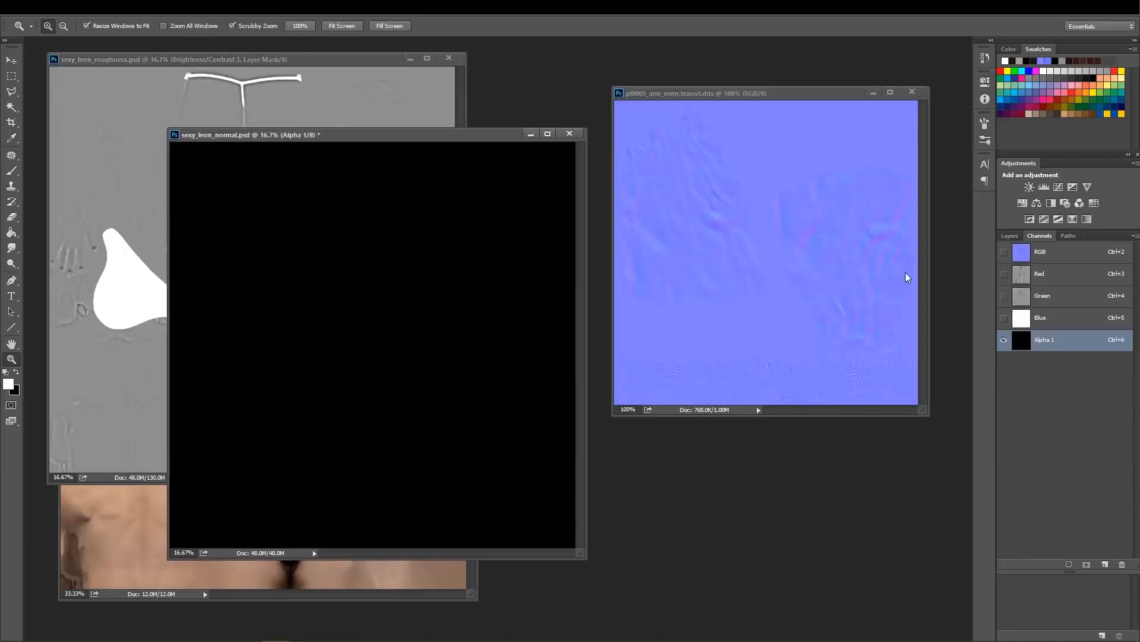
click(1057, 257)
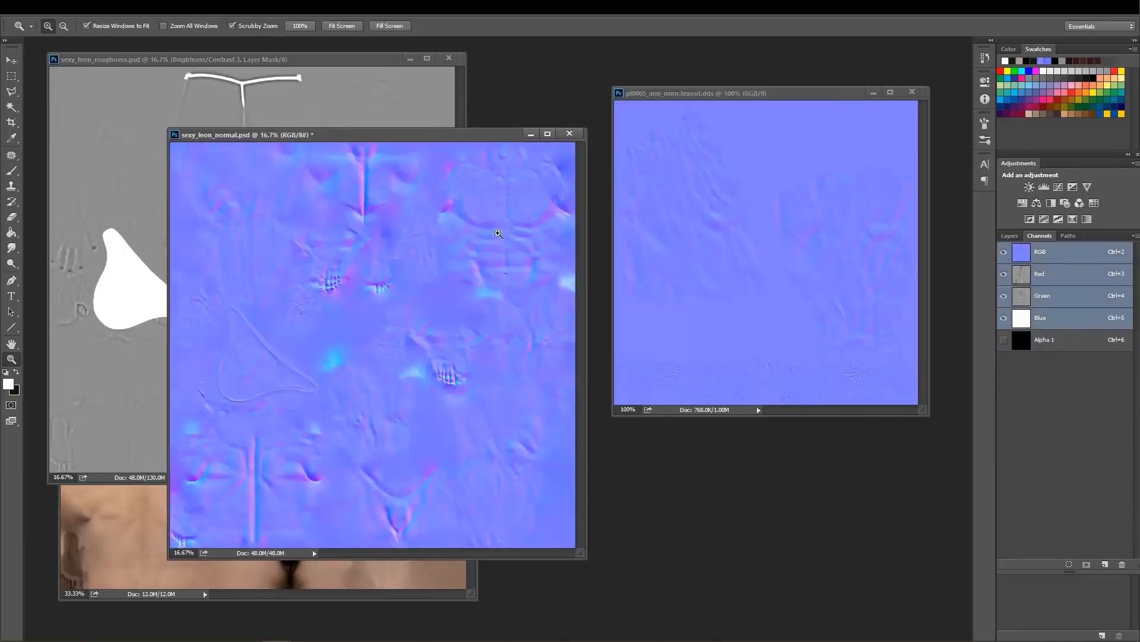
click(1055, 343)
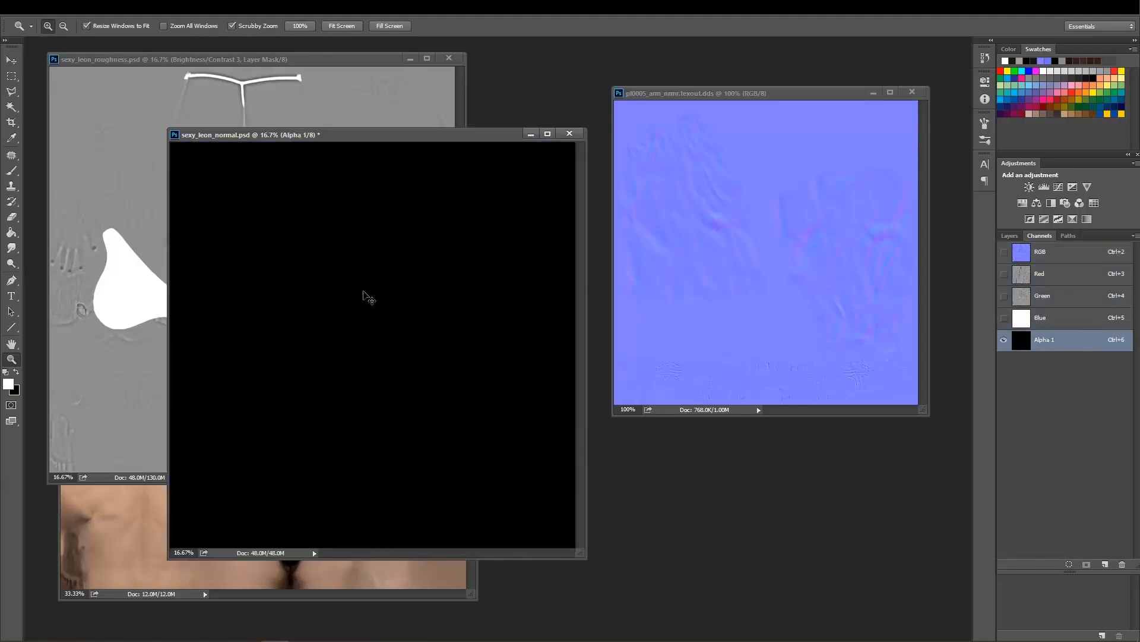
key(ctrl+v)
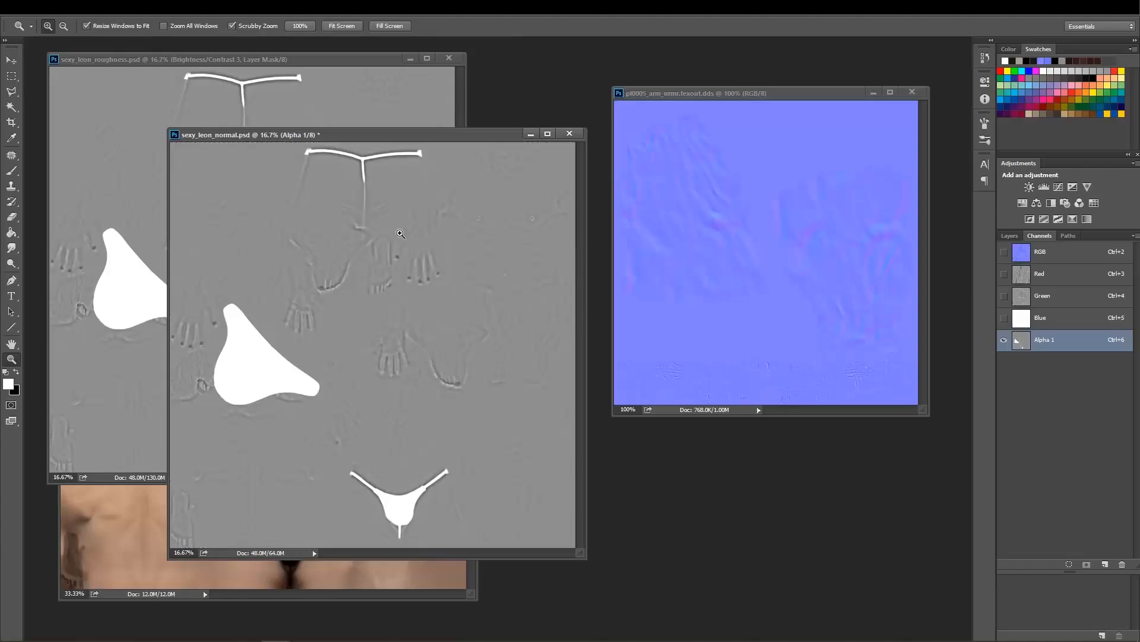
drag(435, 138, 439, 138)
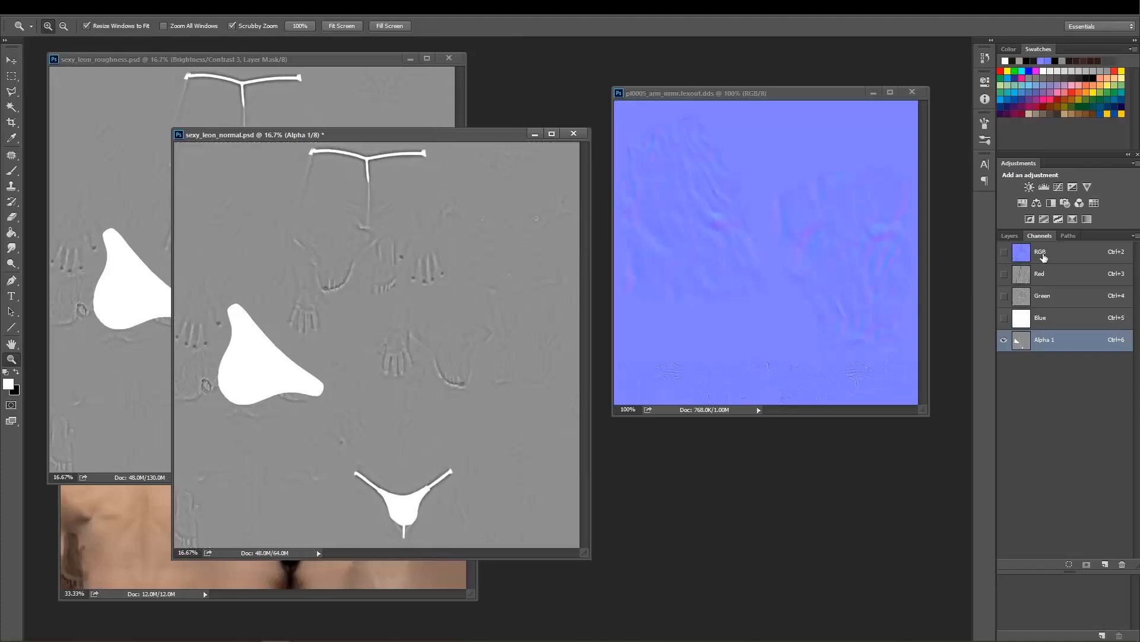
Resize the sexy_leon_normal.psd image to 2048 pixels in width and height.
right_click(477, 139)
click(493, 161)
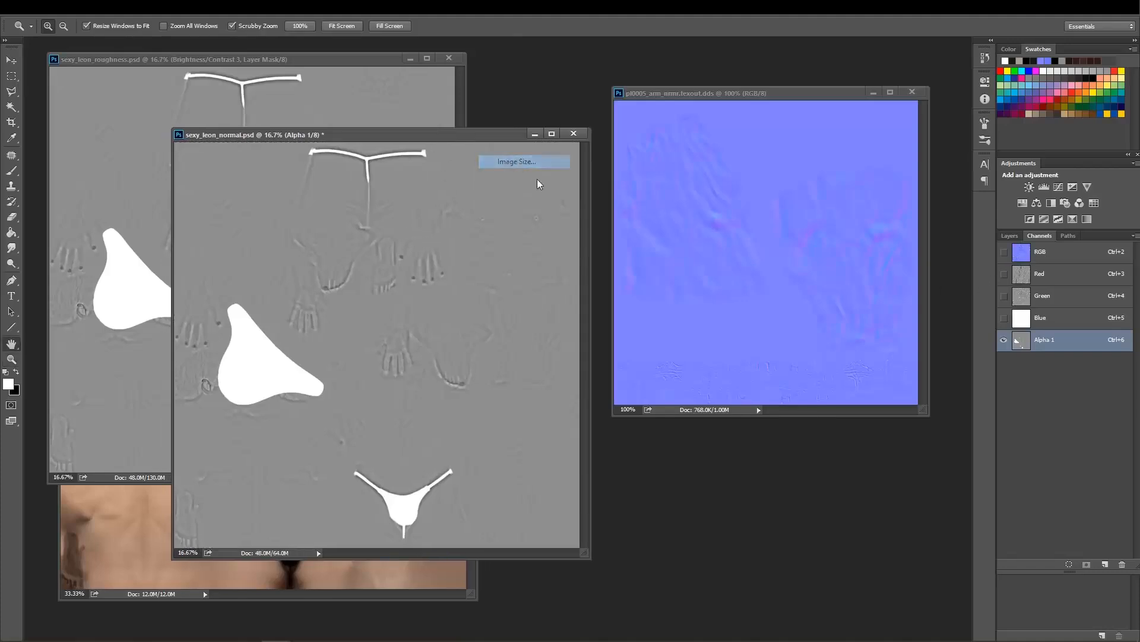
text(2048)
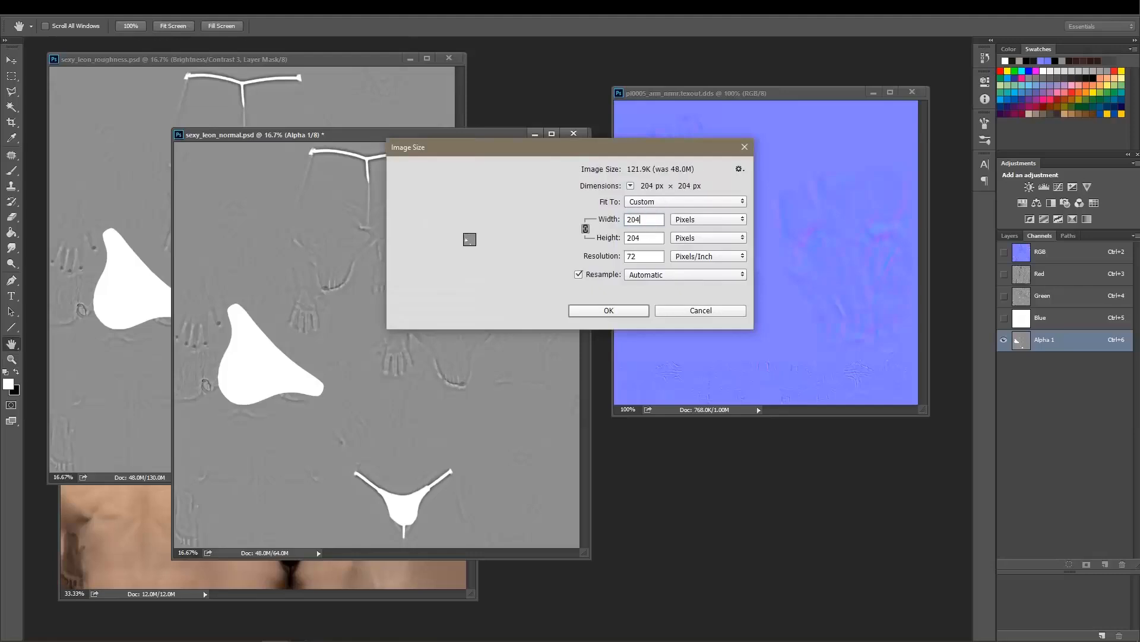
click(638, 311)
key(z)
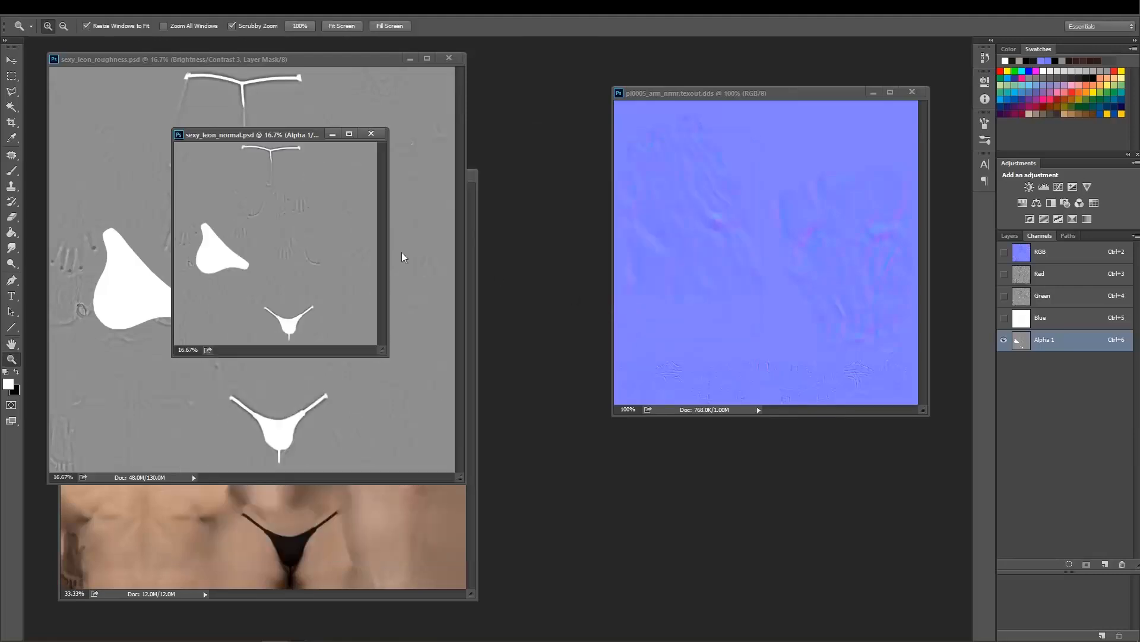
Close sexy_leon_roughness.psd and enlarge the normal map's window at 33.3% magnification.
click(448, 58)
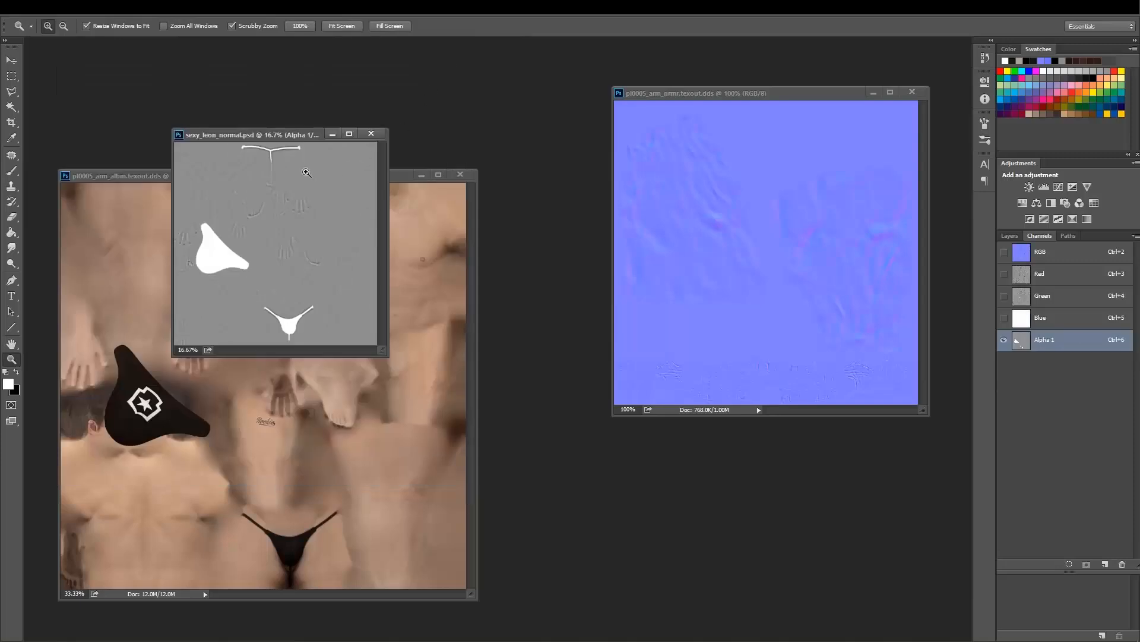
drag(281, 136, 409, 122)
click(473, 150)
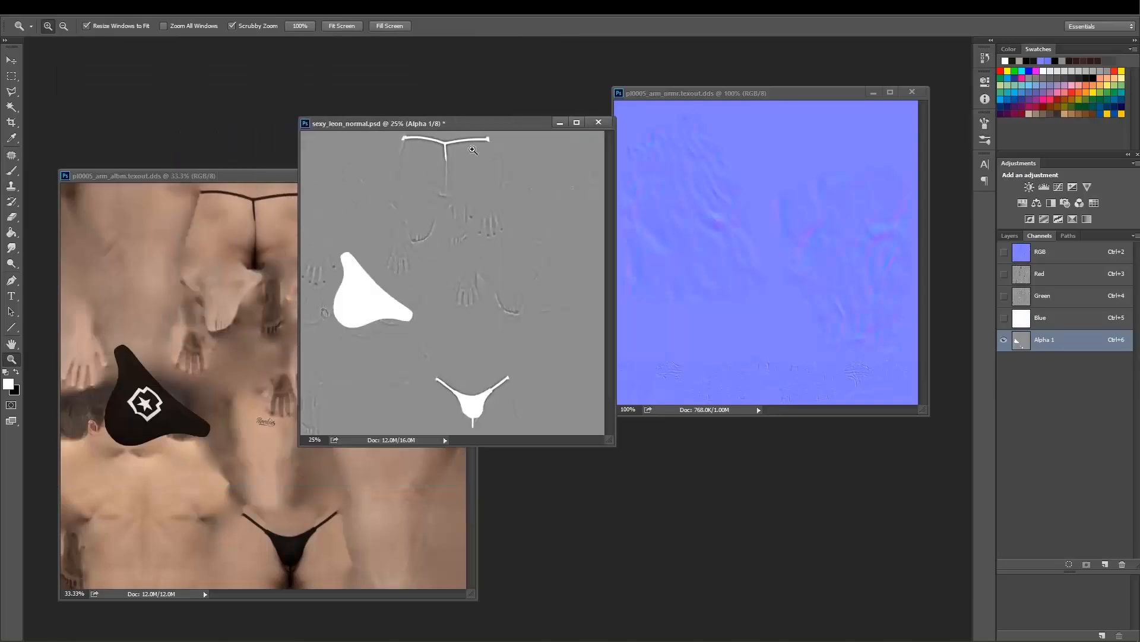
click(443, 183)
drag(503, 126, 344, 82)
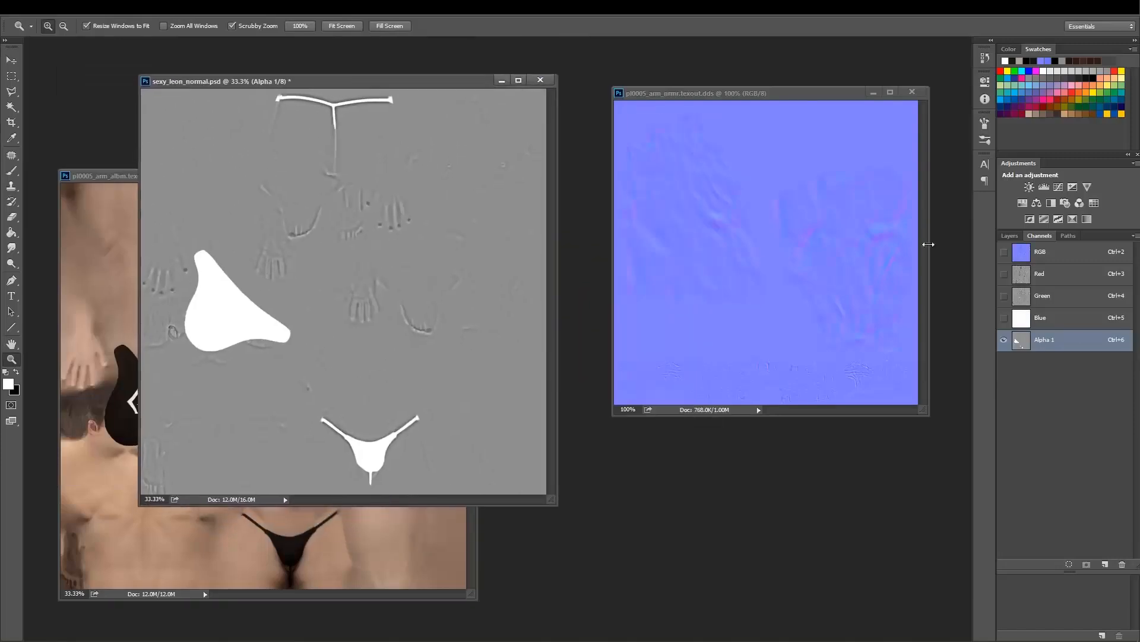
Show the normal map's RGB channels and minimize the pl0005_arm_albm.texout.dds window.
click(1054, 255)
drag(430, 86, 457, 81)
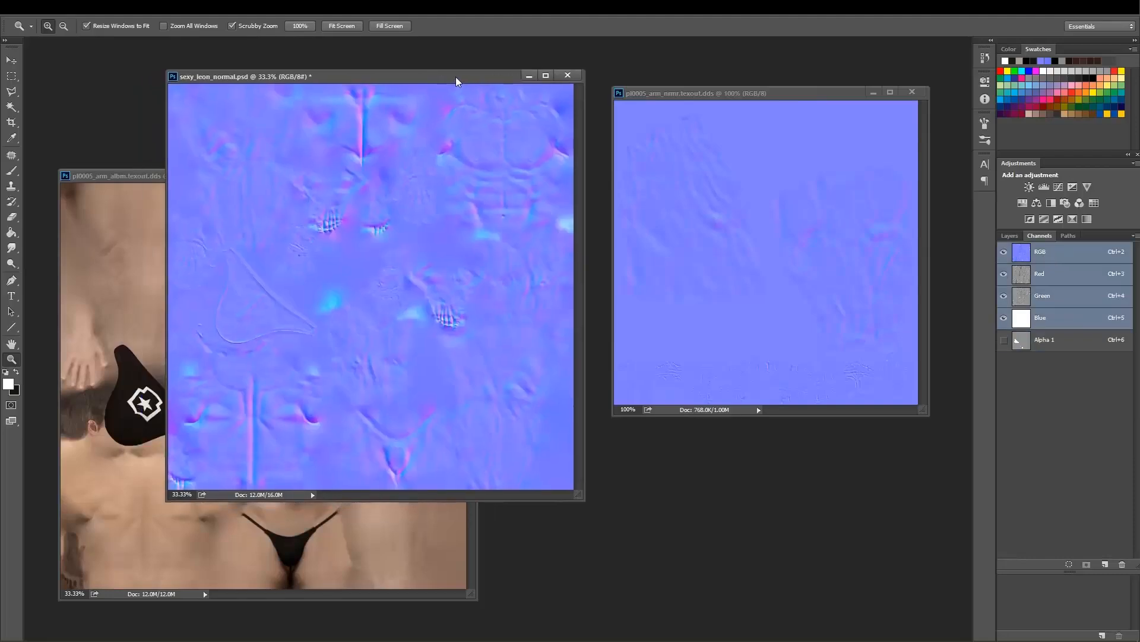
click(149, 189)
click(420, 176)
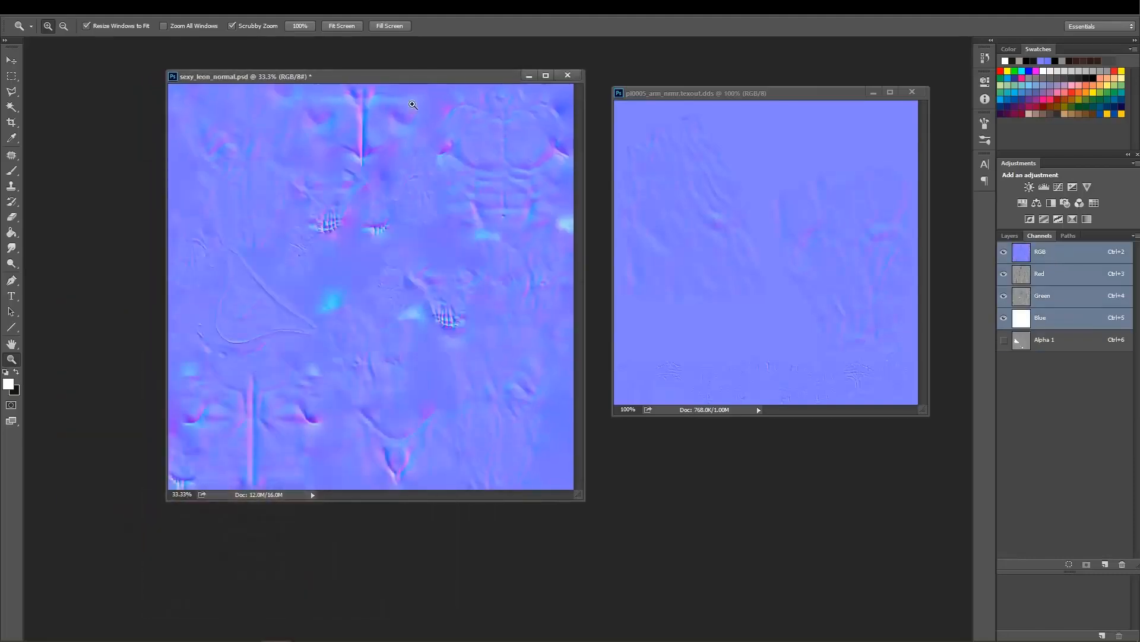
drag(426, 77, 393, 84)
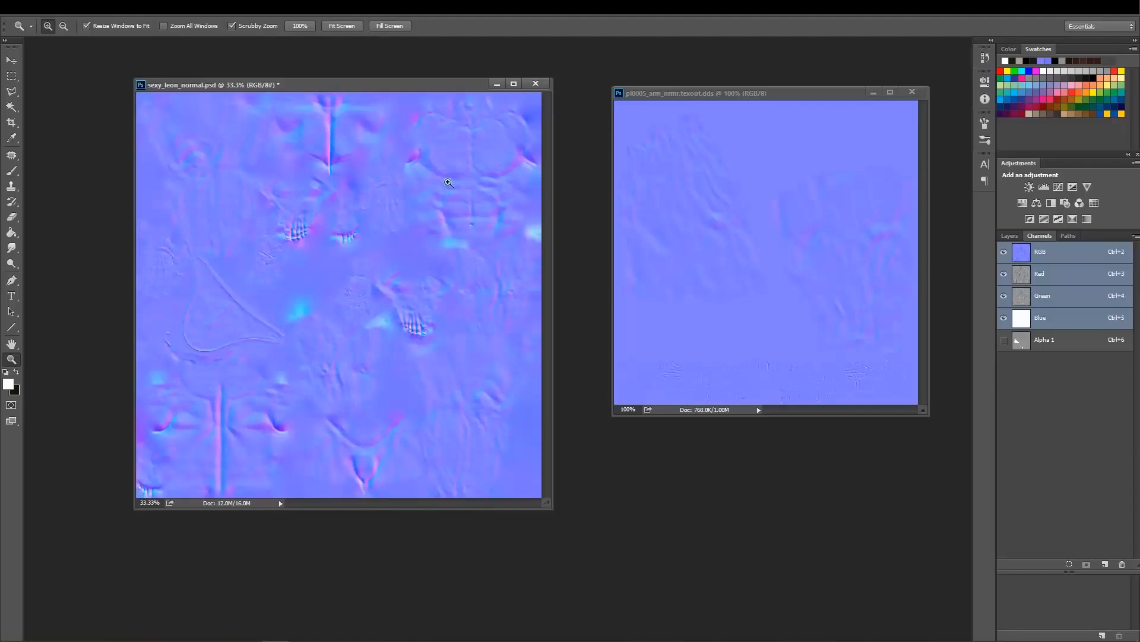
Compare the Alpha 1 channels of sexy_leon_normal.psd and pl0005_arm_nrmr.texout.dds, then return both images to their RGB view.
click(1042, 339)
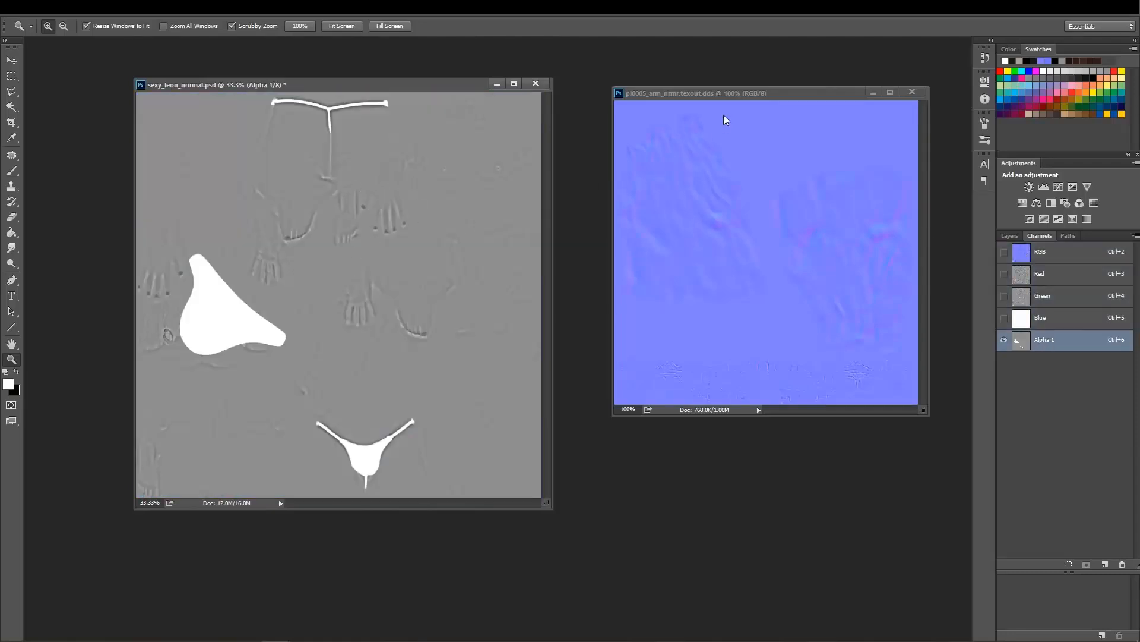
drag(723, 94, 715, 104)
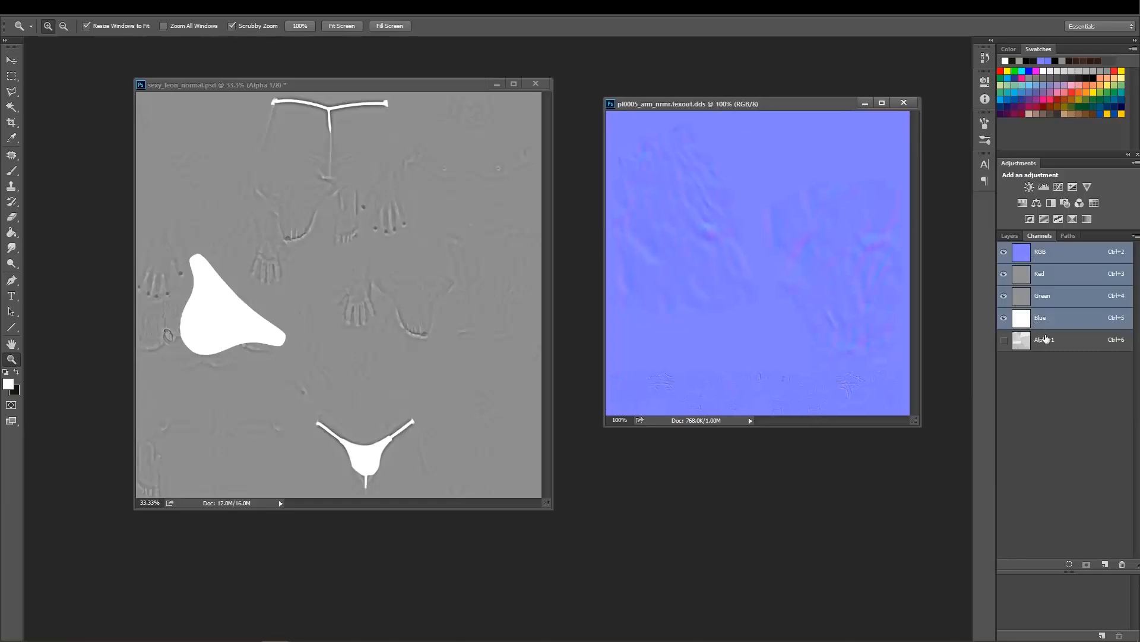
click(1047, 338)
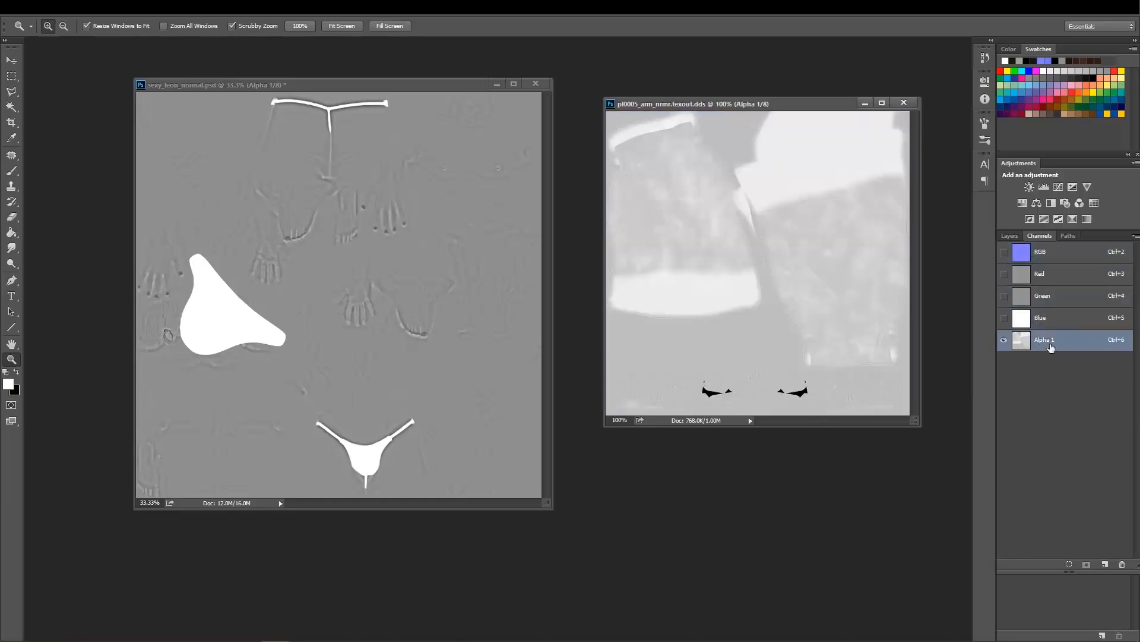
click(1047, 263)
drag(678, 107, 673, 119)
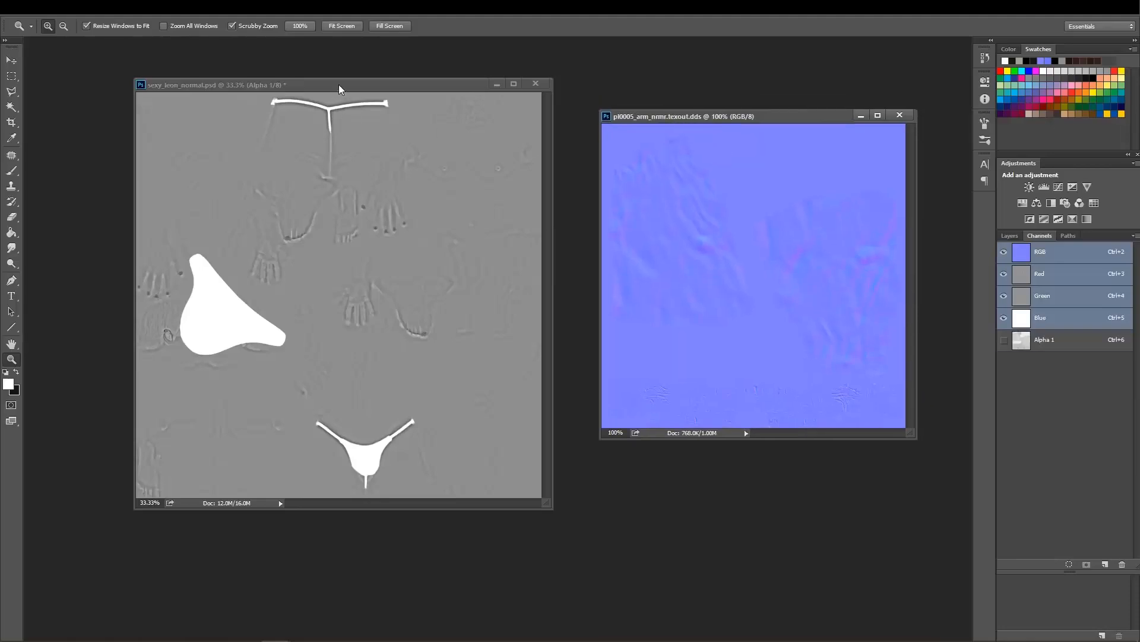
drag(339, 90, 344, 89)
click(1047, 253)
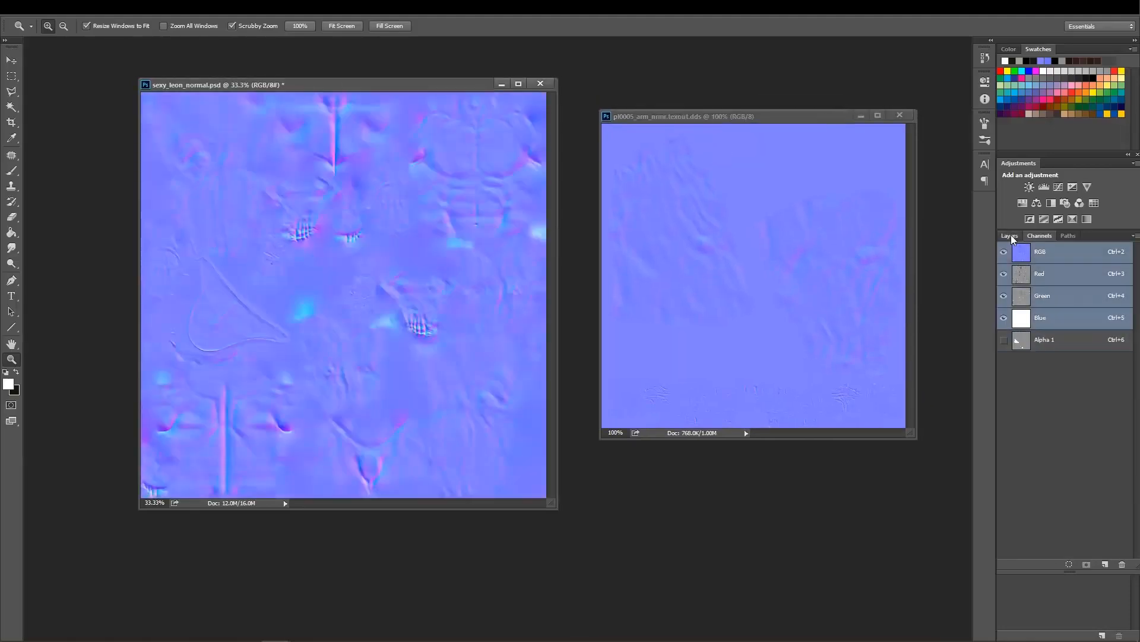
Show the normal map's layers and close the original pl0005_arm_nrmr.texout.dds image.
click(1010, 235)
click(904, 115)
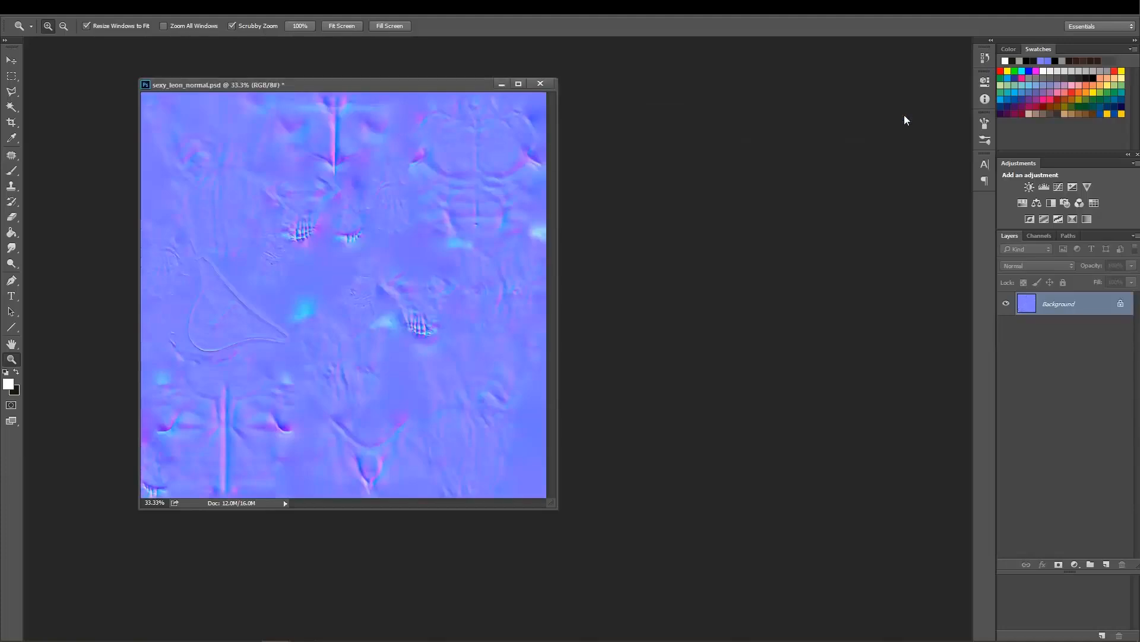
click(447, 93)
alt+click(536, 215)
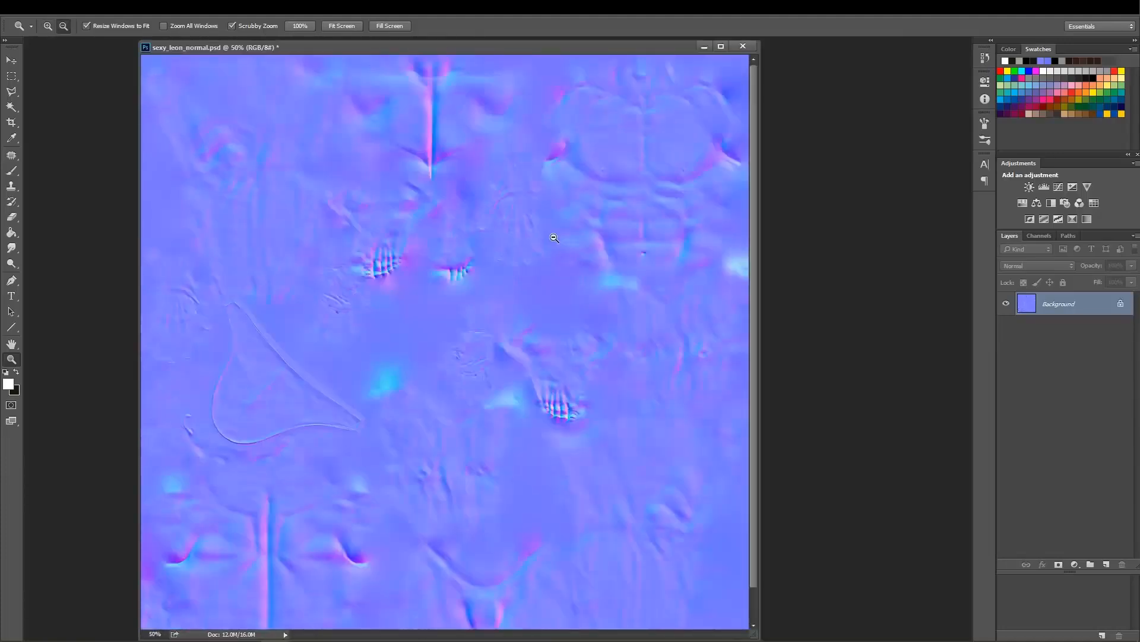
Start saving a copy of the normal map and set its destination to the game's pl0005 folder, using the path copied from File Explorer.
key(ctrl+shift+s)
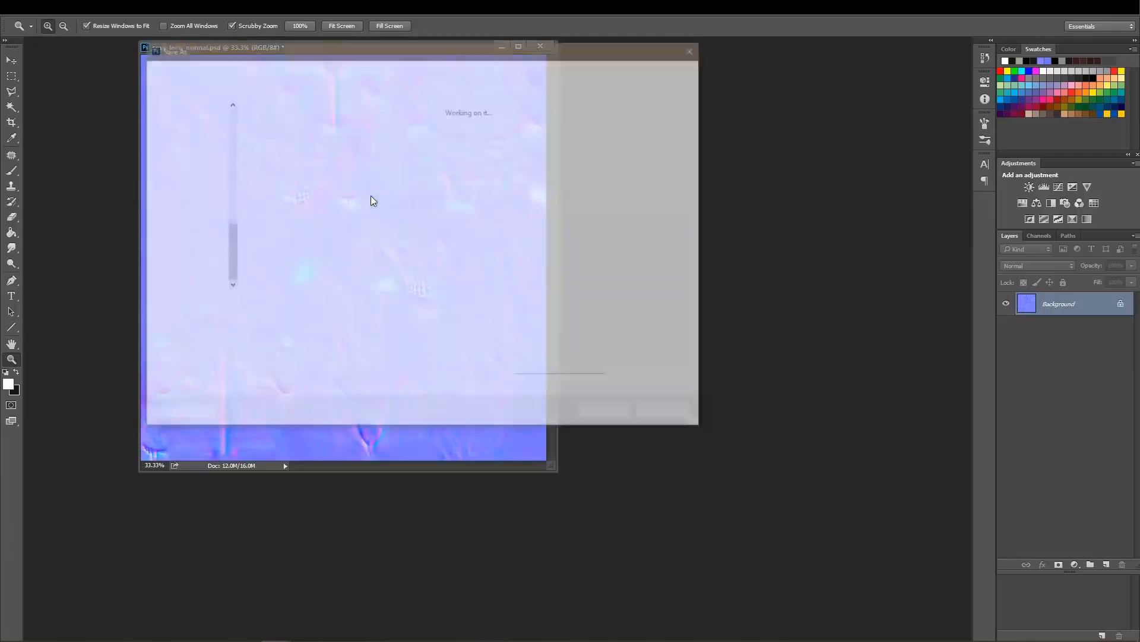
click(508, 115)
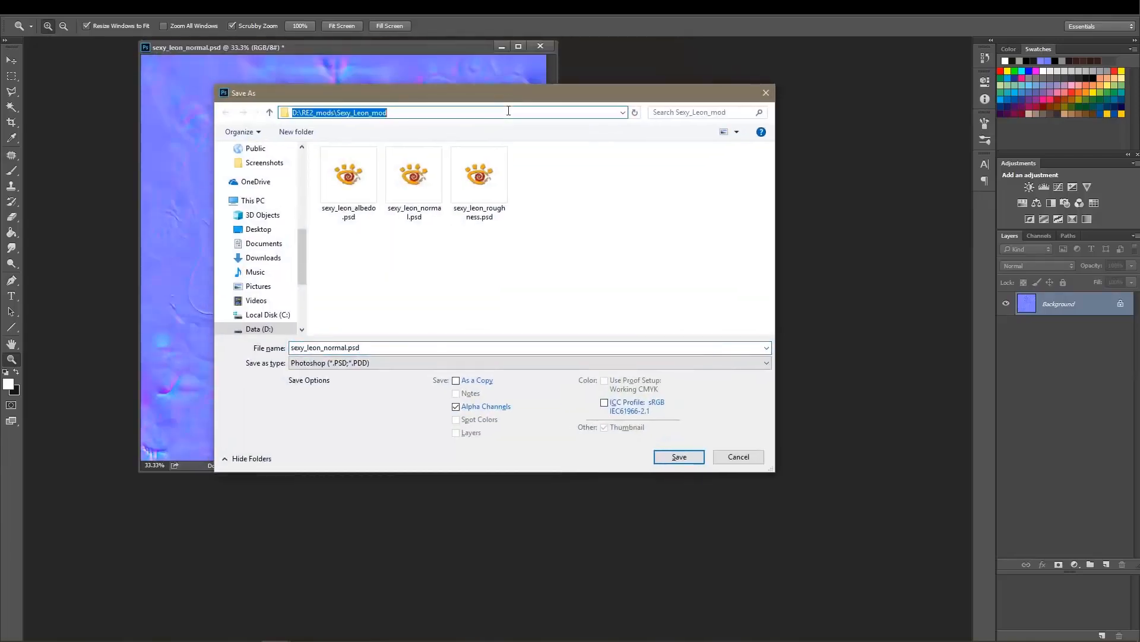
key(alt+Tab)
key(Tab)
key(alt+Tab)
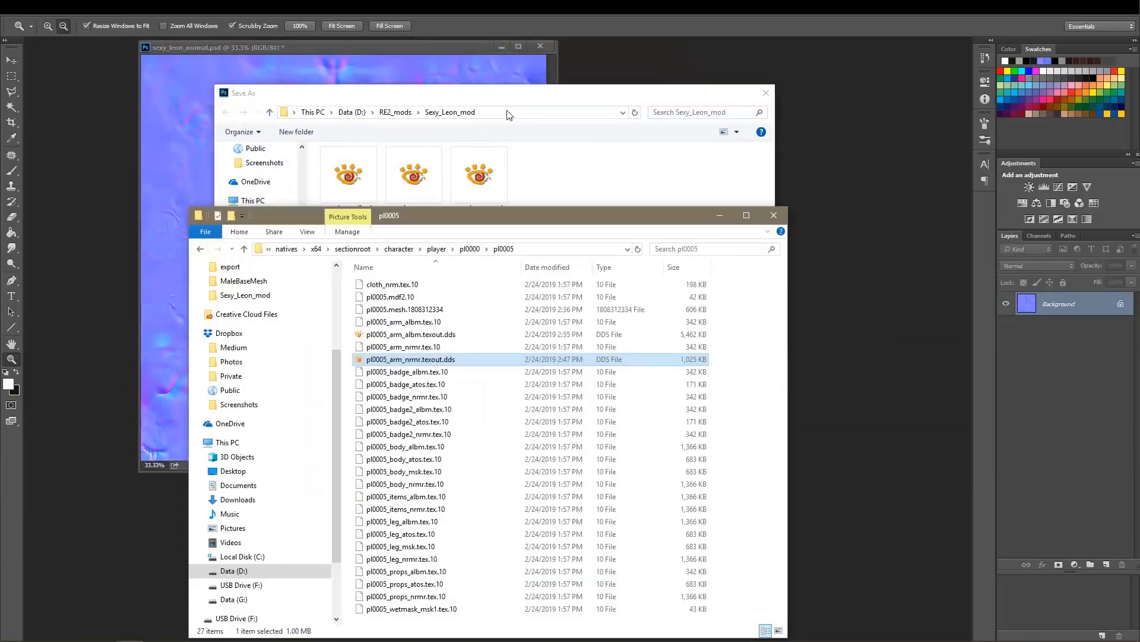
click(545, 250)
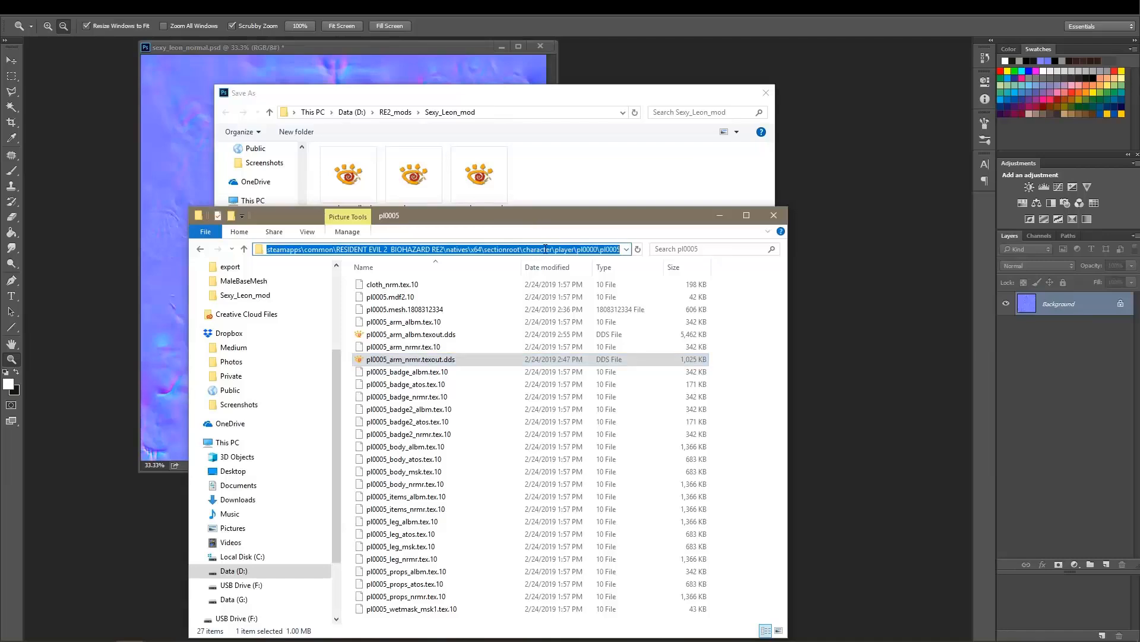
key(ctrl+c)
click(538, 122)
click(534, 112)
key(ctrl+v)
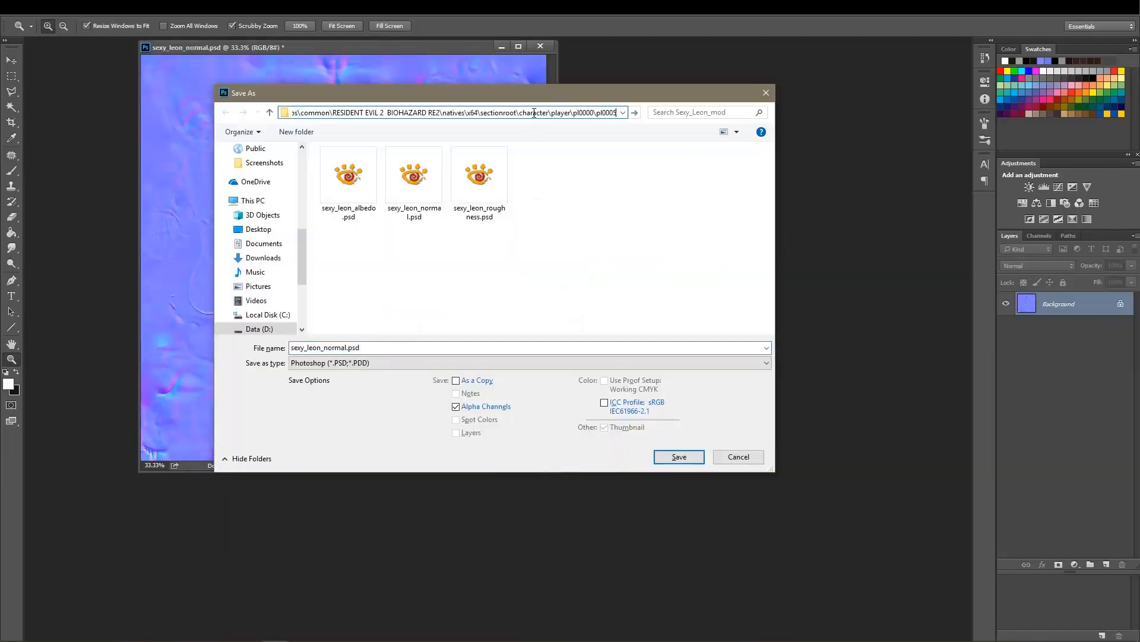
key(Return)
Choose the Intel Texture Works DDS format and overwrite the existing pl0005_arm_nrmr.texout.dds with the normal map.
click(367, 363)
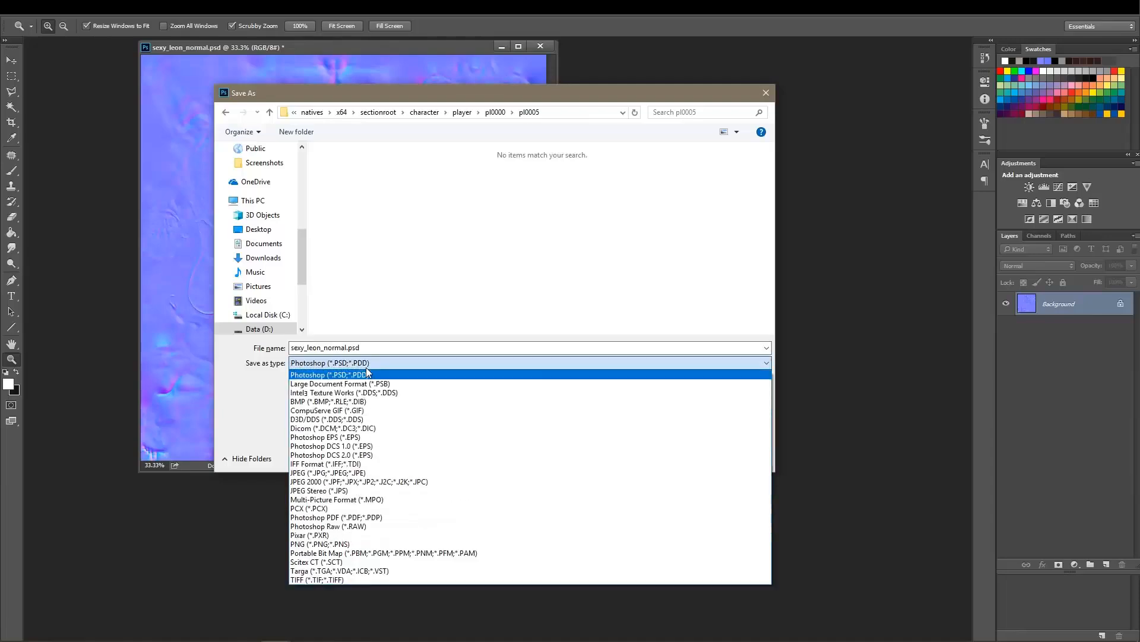
click(370, 393)
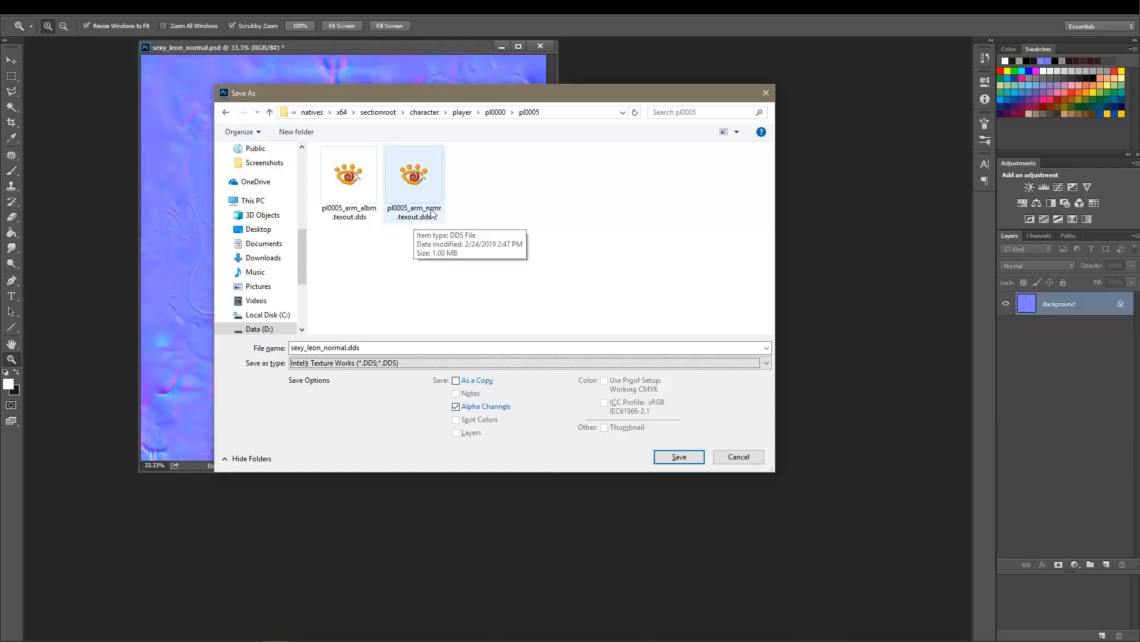
click(430, 182)
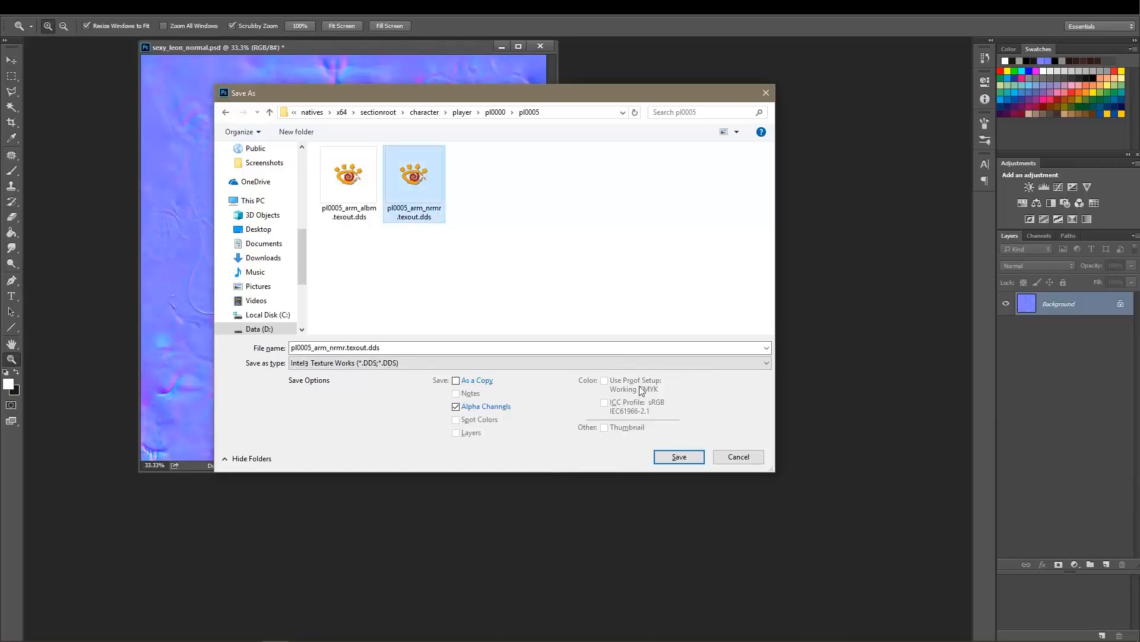
click(679, 456)
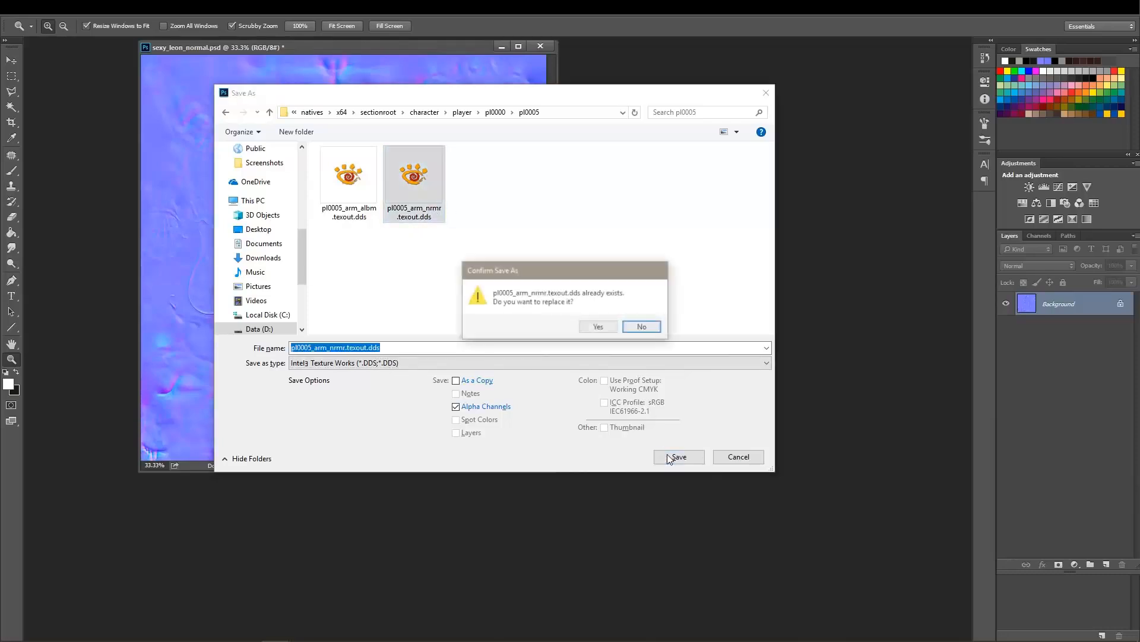
click(608, 328)
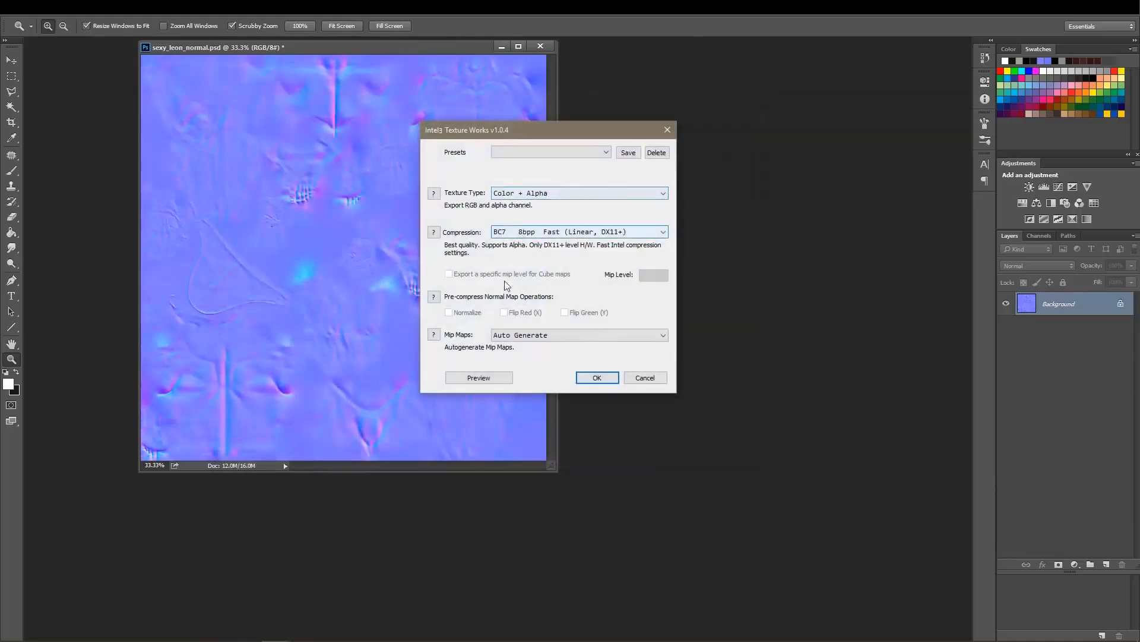